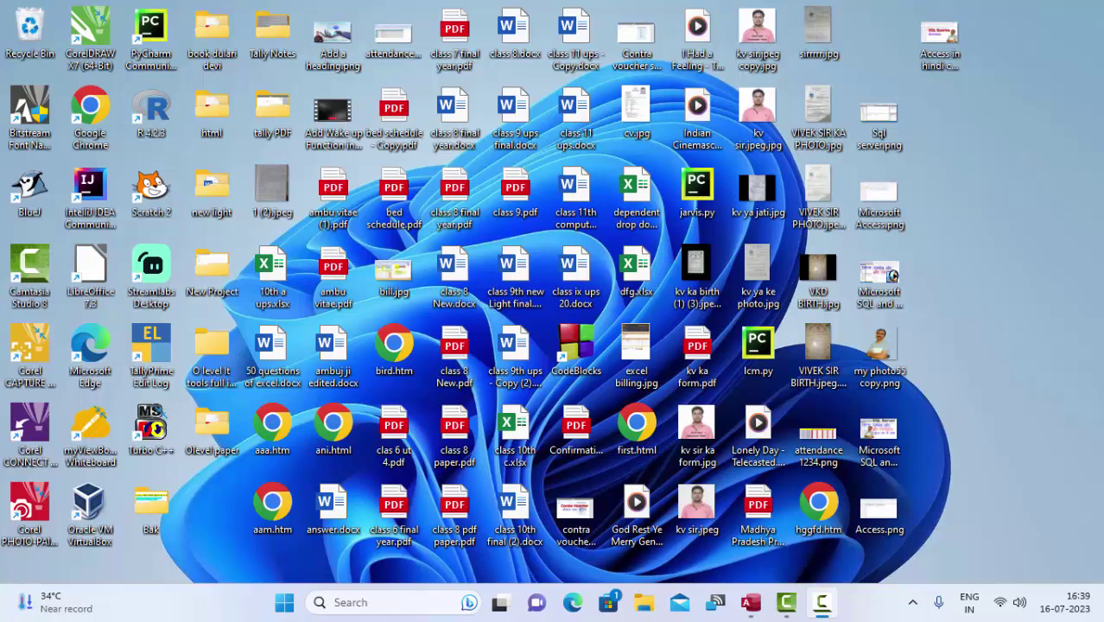
# Refresh the desktop twice from its right-click menu.
pyautogui.rightClick(974, 156)
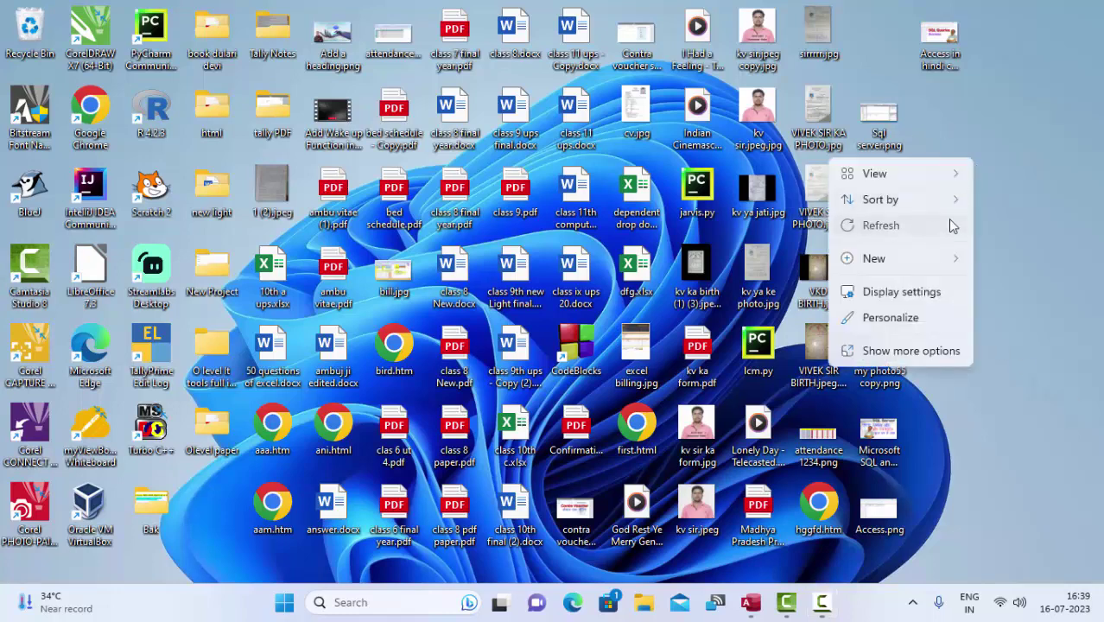
pyautogui.click(950, 225)
pyautogui.rightClick(1007, 143)
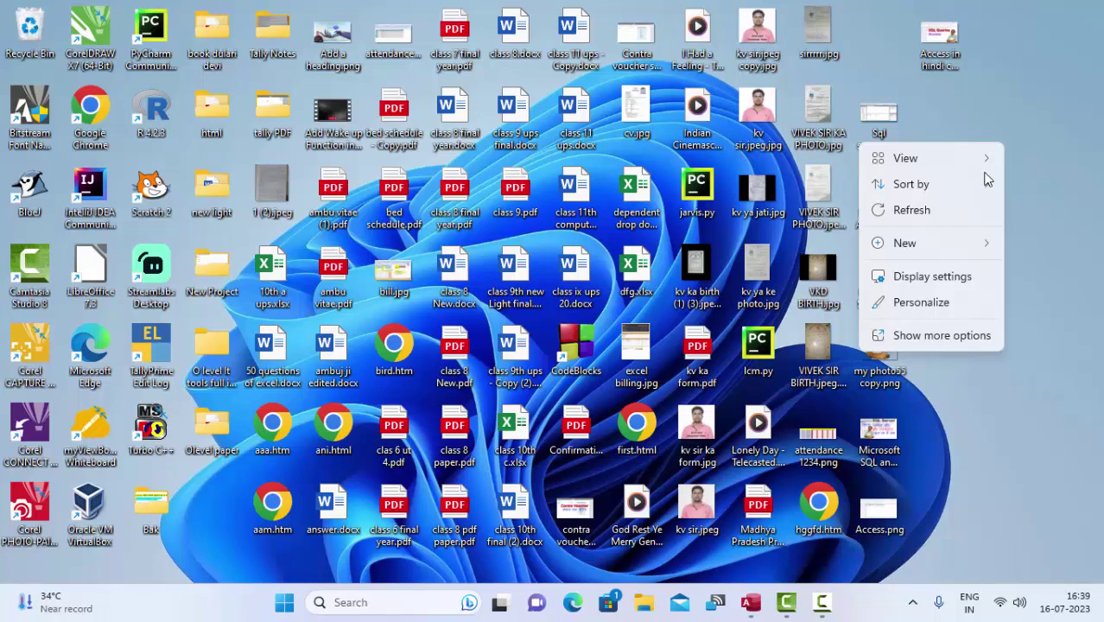
pyautogui.click(933, 210)
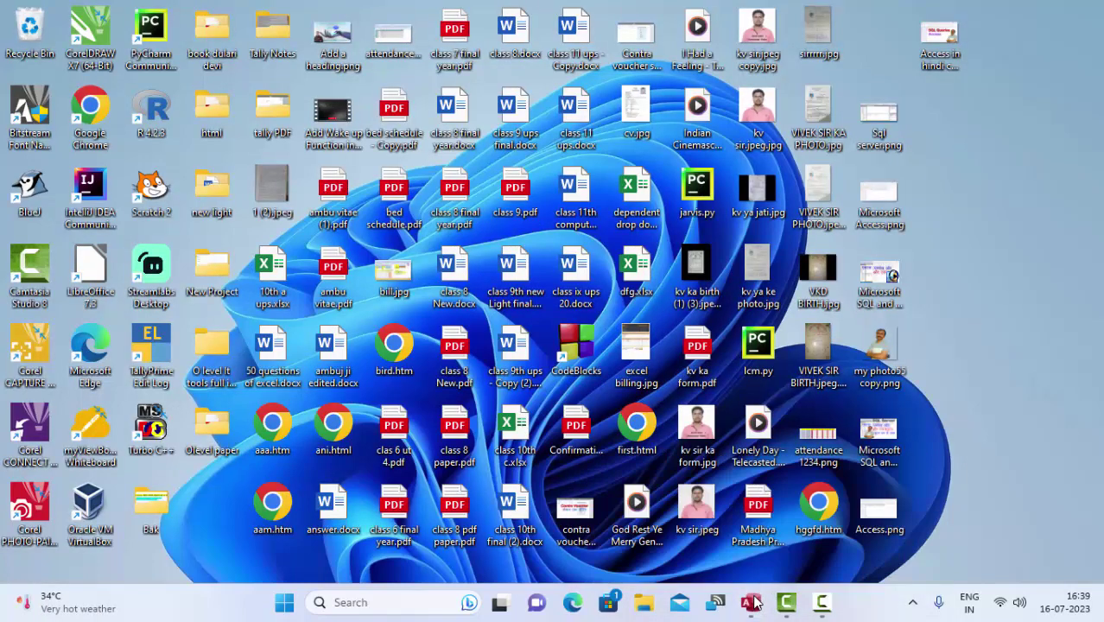
# Return to Database143, open Table1, and open its Design View read-only.
pyautogui.moveTo(754, 602)
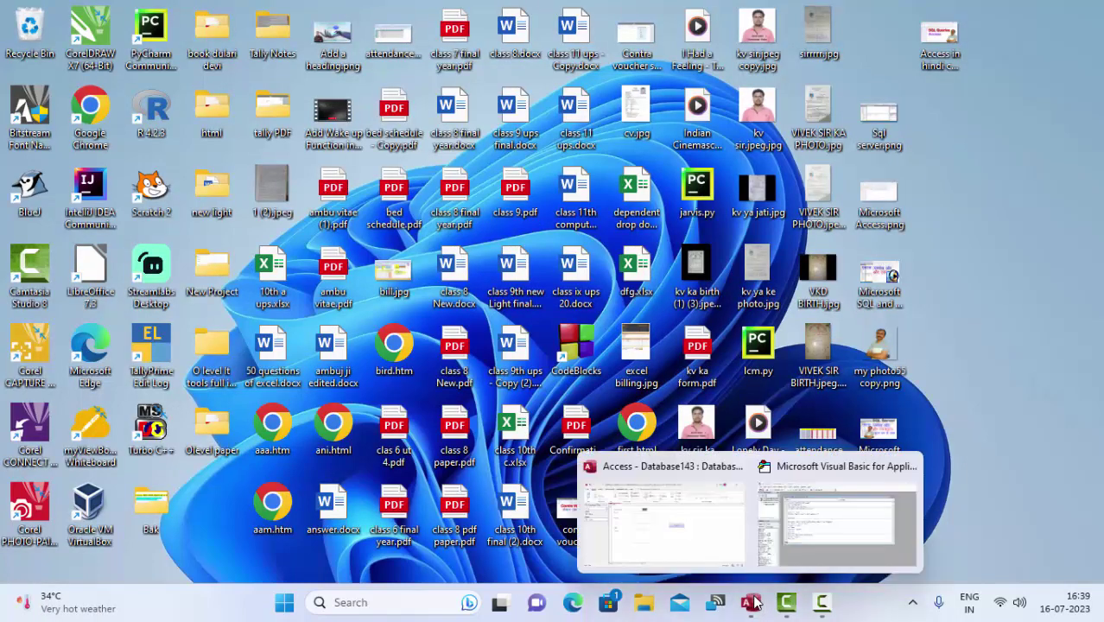
pyautogui.click(739, 532)
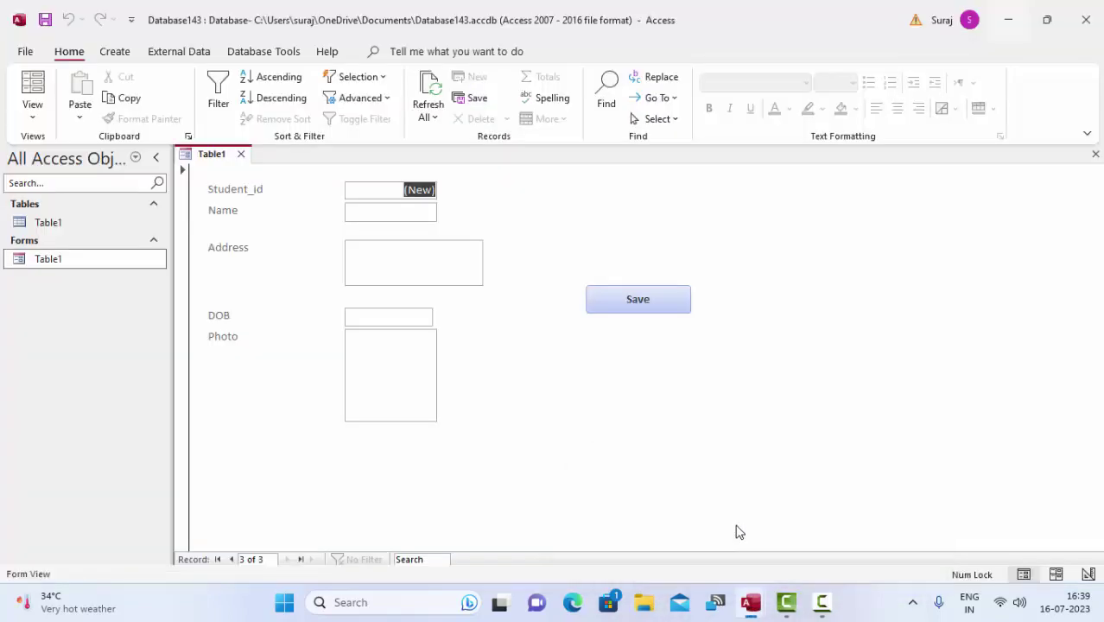
pyautogui.doubleClick(49, 221)
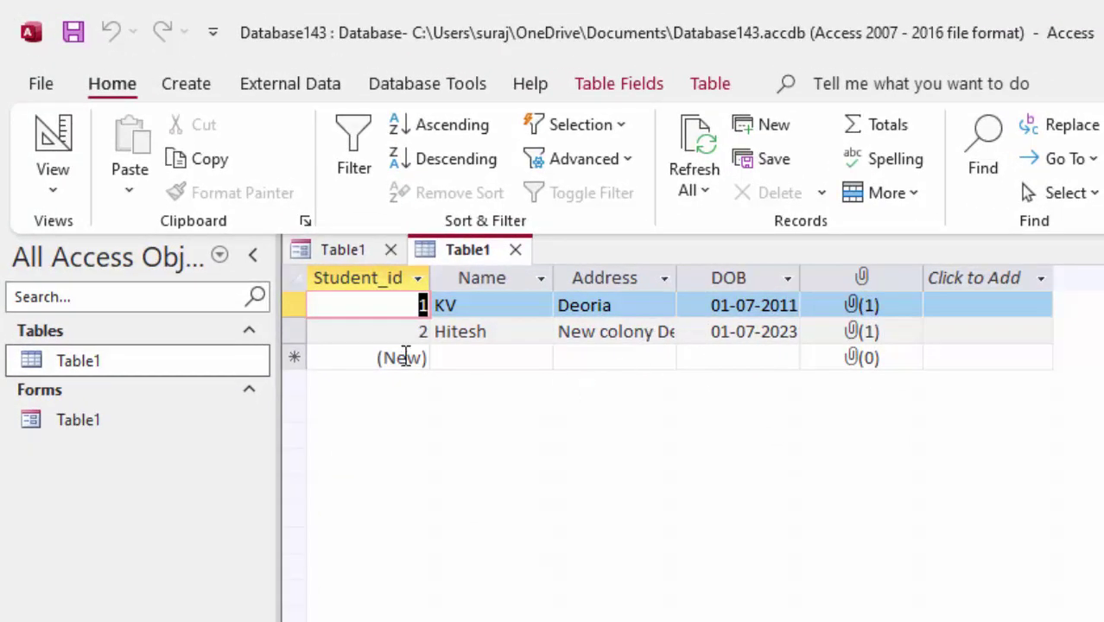
pyautogui.rightClick(205, 362)
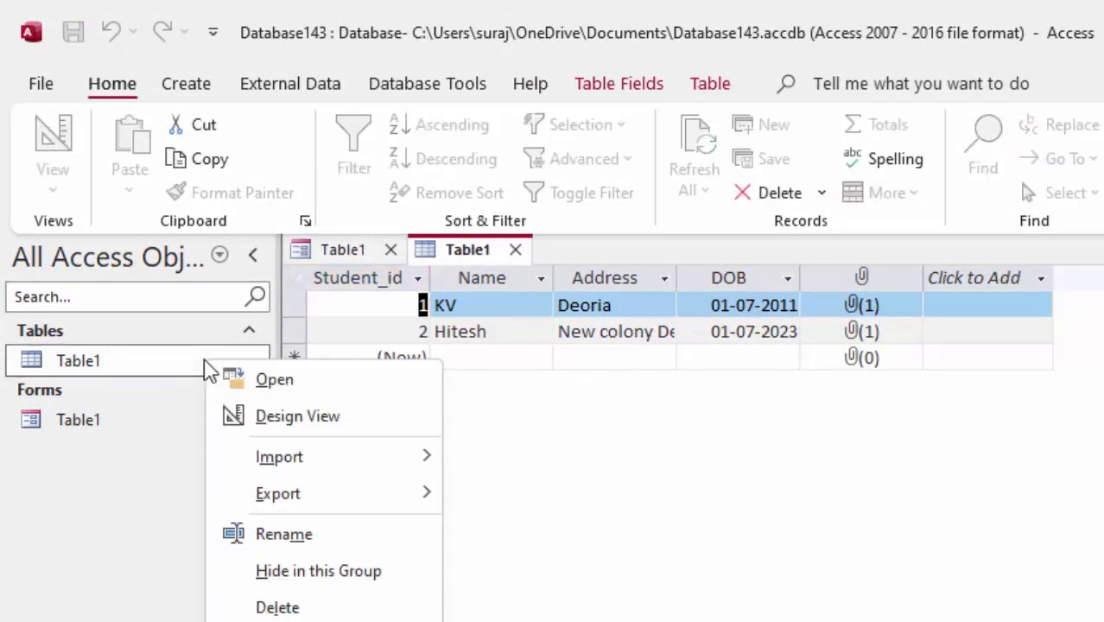
pyautogui.click(261, 413)
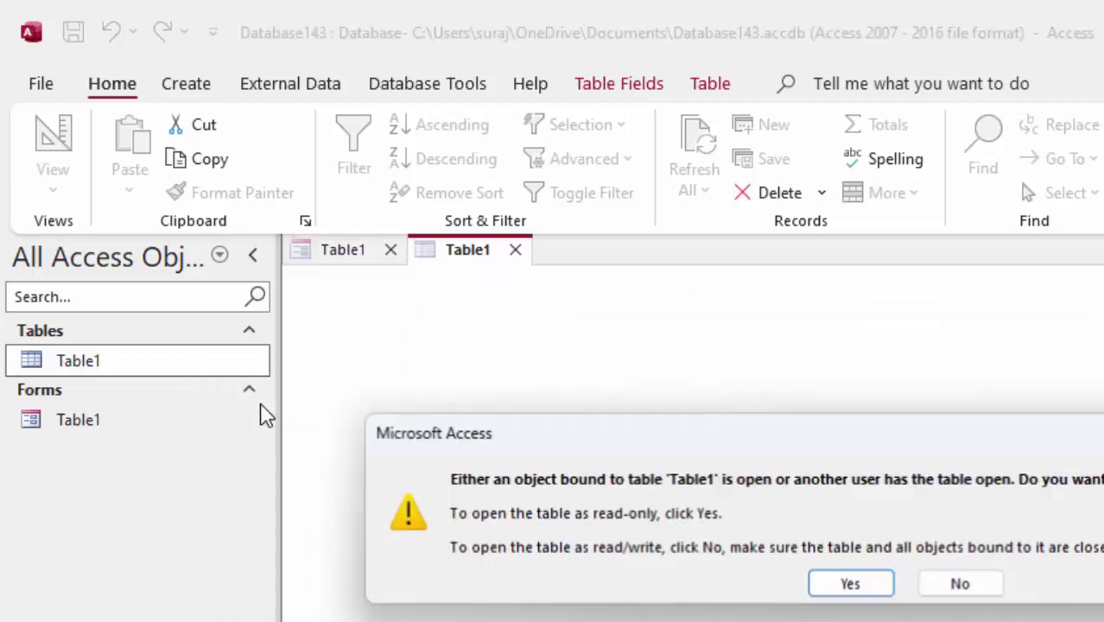
pyautogui.click(851, 587)
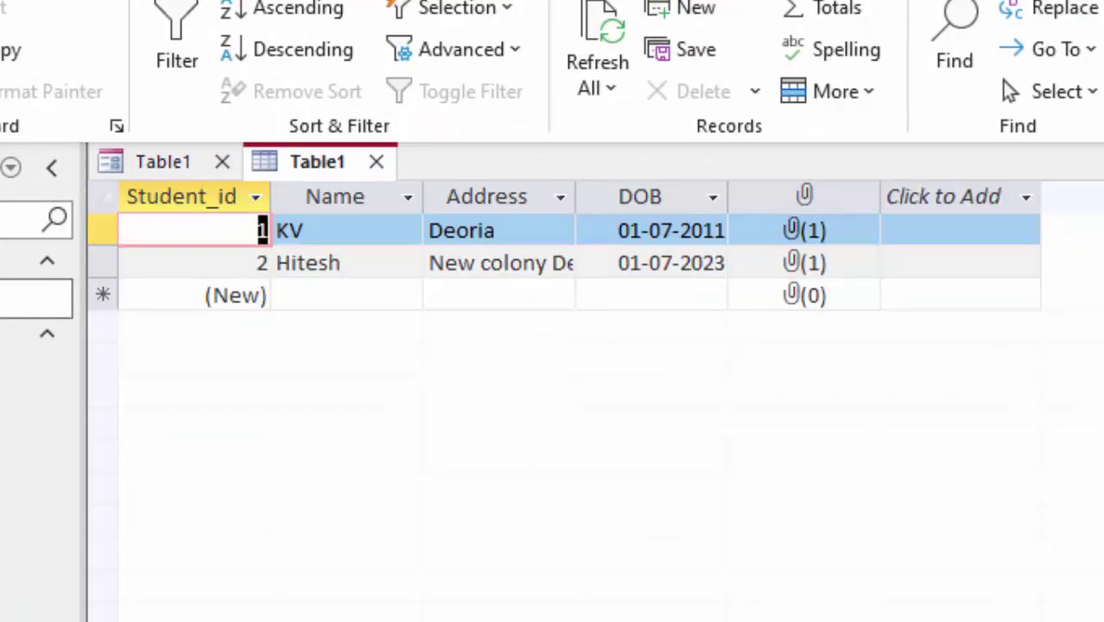
# Open the Table1 form from the navigation pane.
pyautogui.click(510, 0)
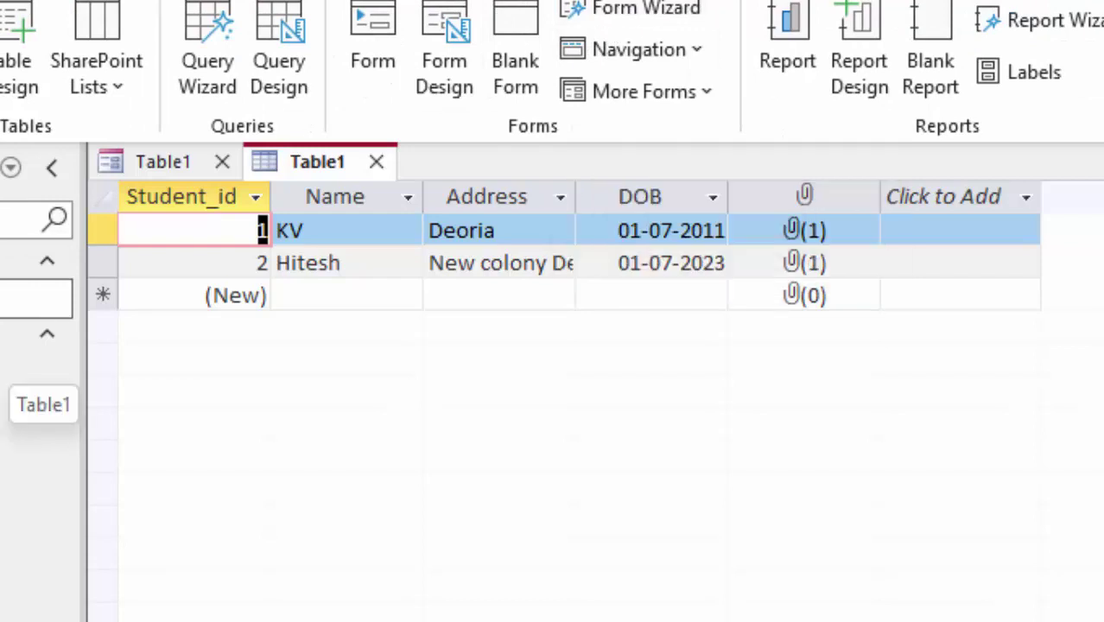
pyautogui.rightClick(35, 367)
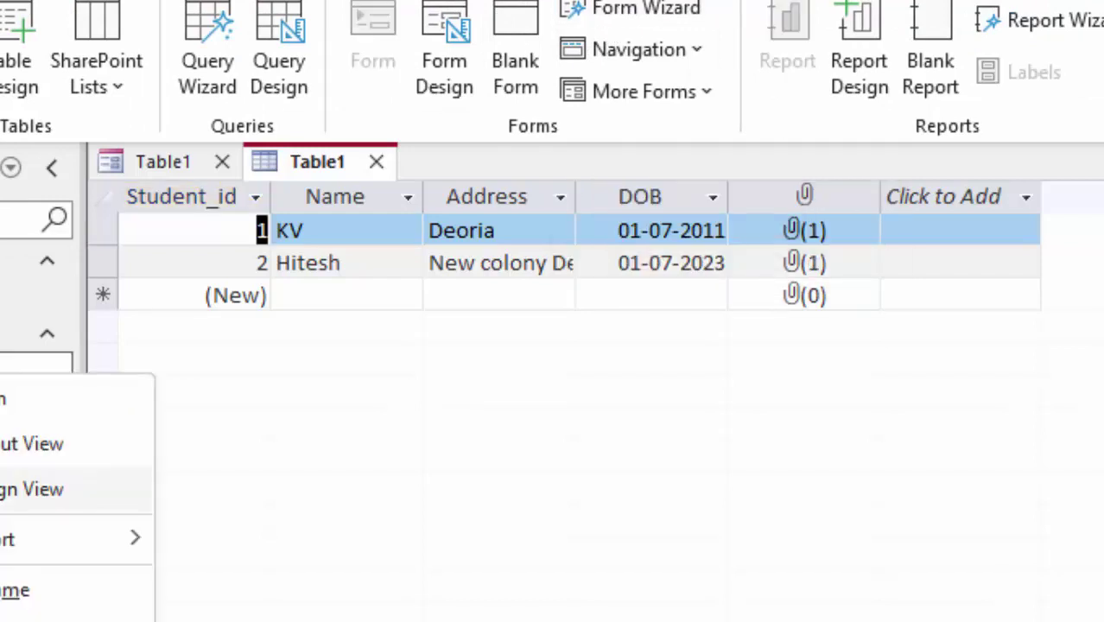
pyautogui.click(3, 406)
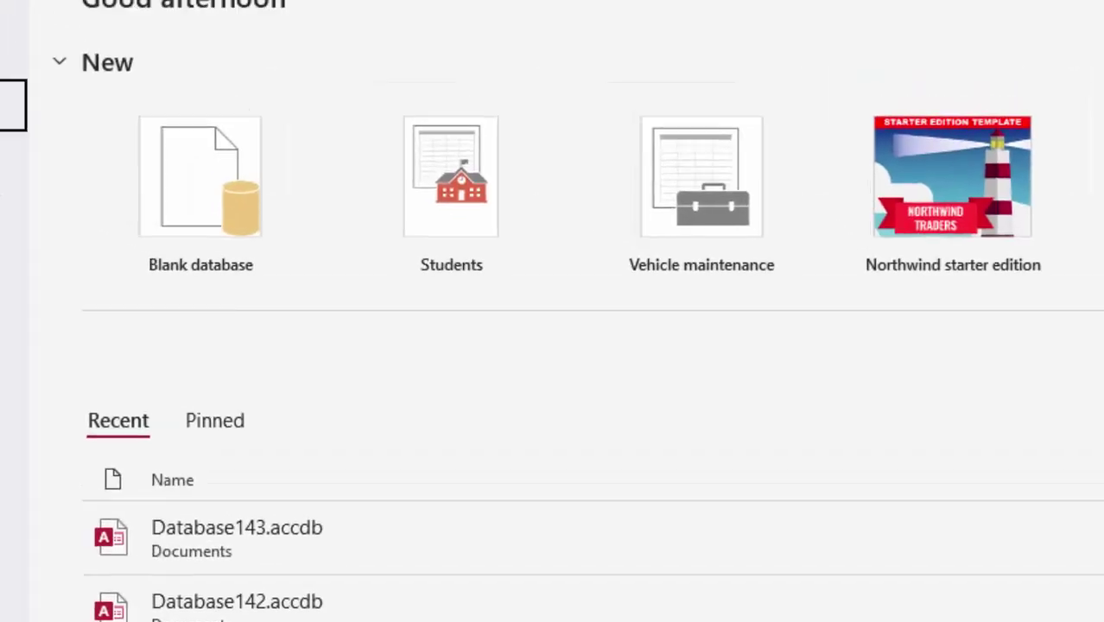
# Create the blank database Database144 and save Table1 into Design View.
pyautogui.click(60, 177)
pyautogui.click(395, 298)
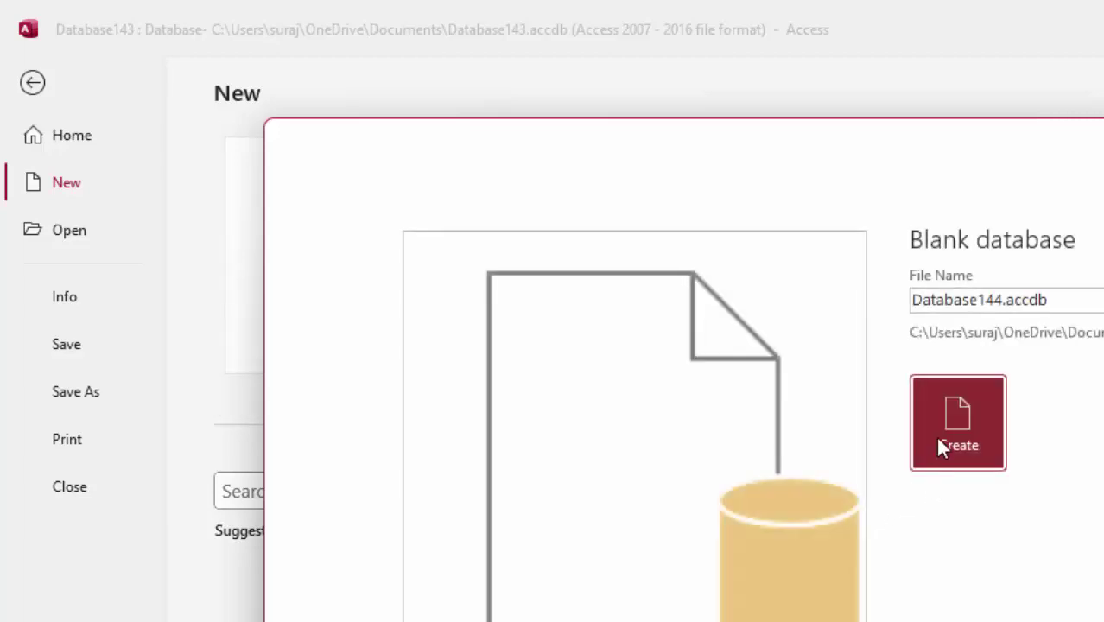
pyautogui.click(935, 431)
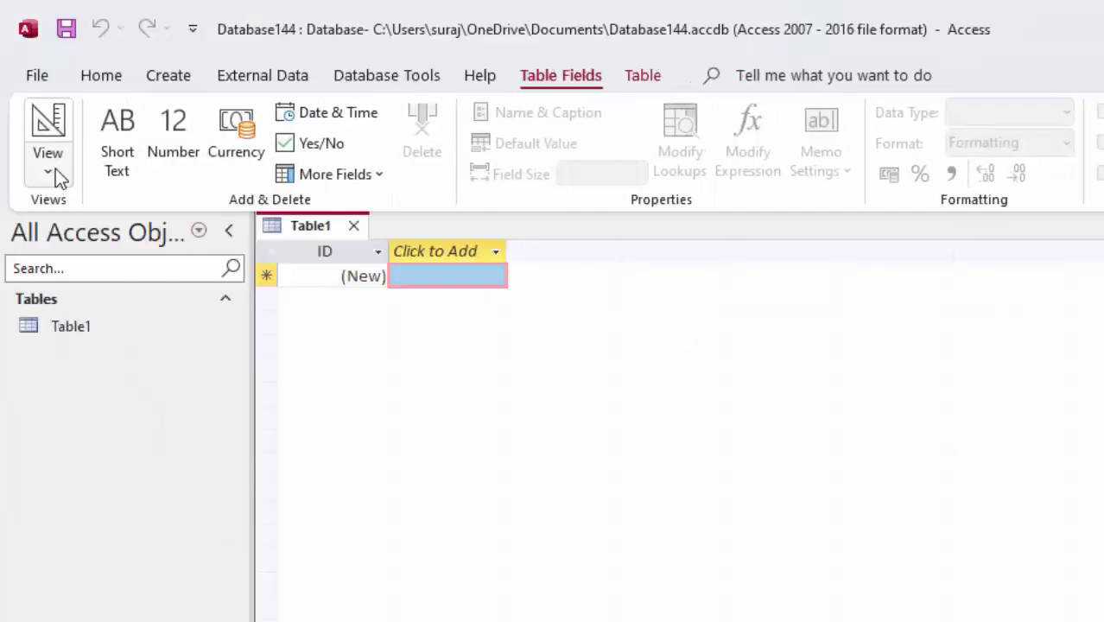
pyautogui.click(55, 127)
pyautogui.click(791, 355)
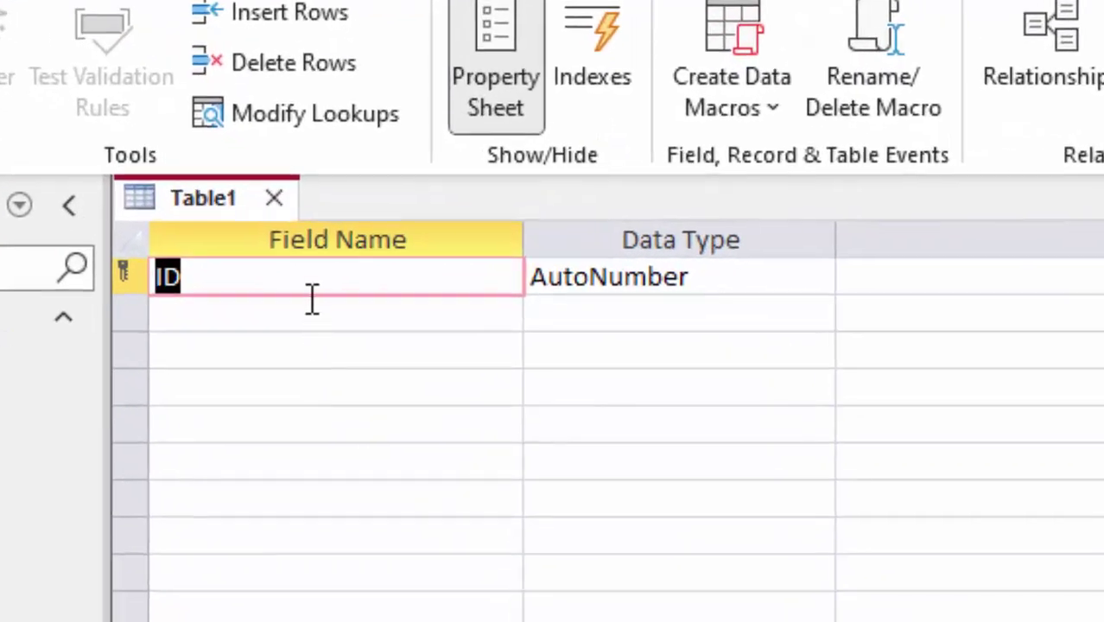
# Add Short Text fields Name and City below ID, then save and show the datasheet.
pyautogui.click(308, 311)
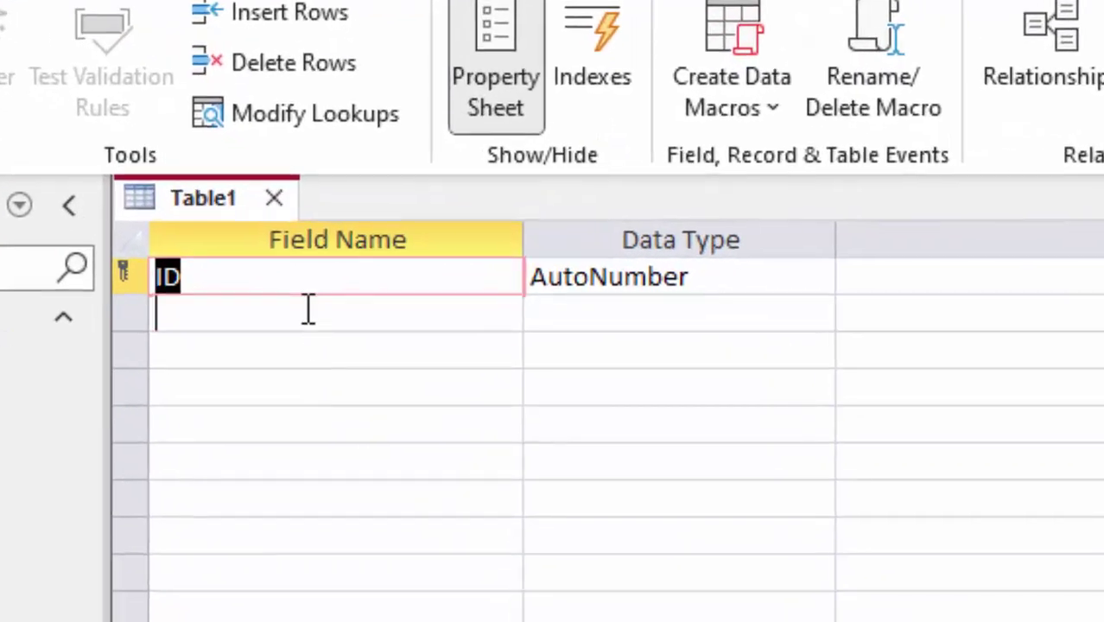
pyautogui.write('Name')
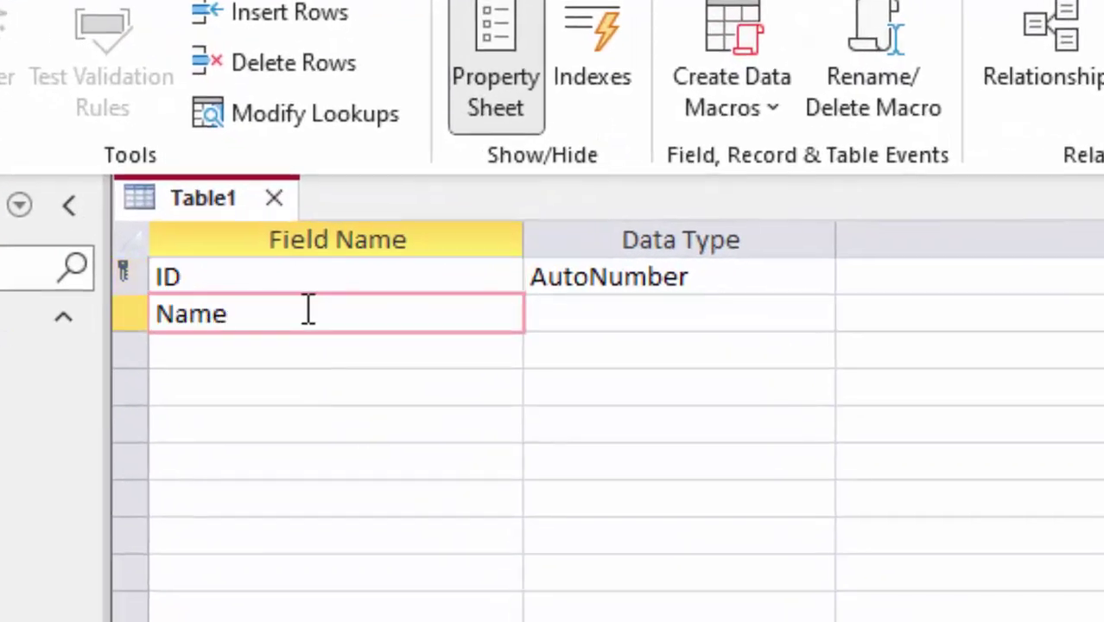
pyautogui.press('Tab')
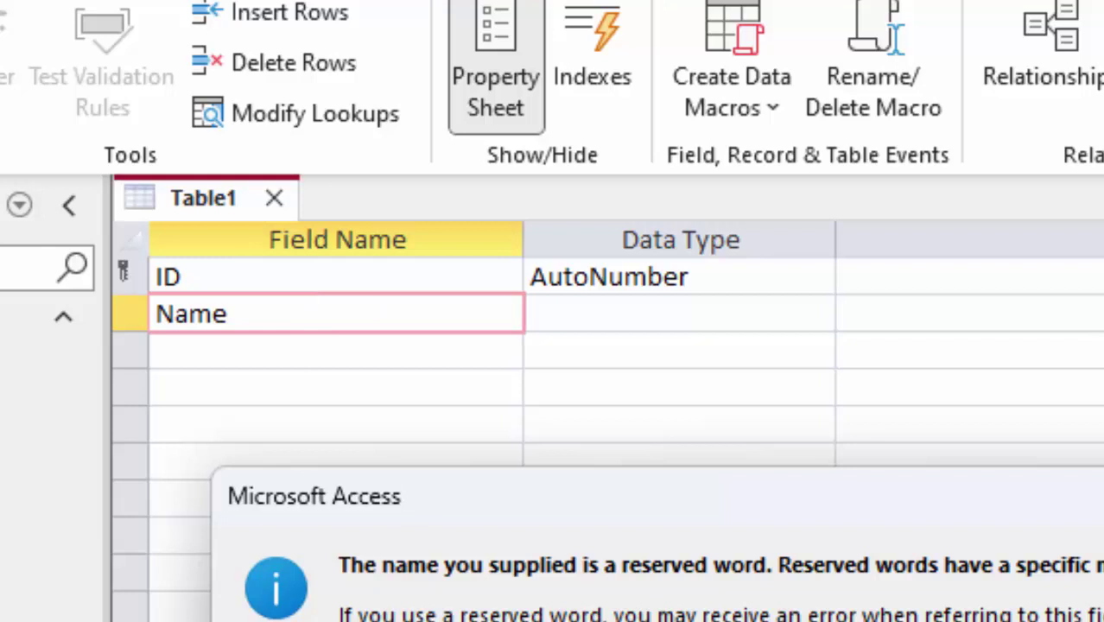
pyautogui.press('Return')
pyautogui.click(302, 349)
pyautogui.write('C')
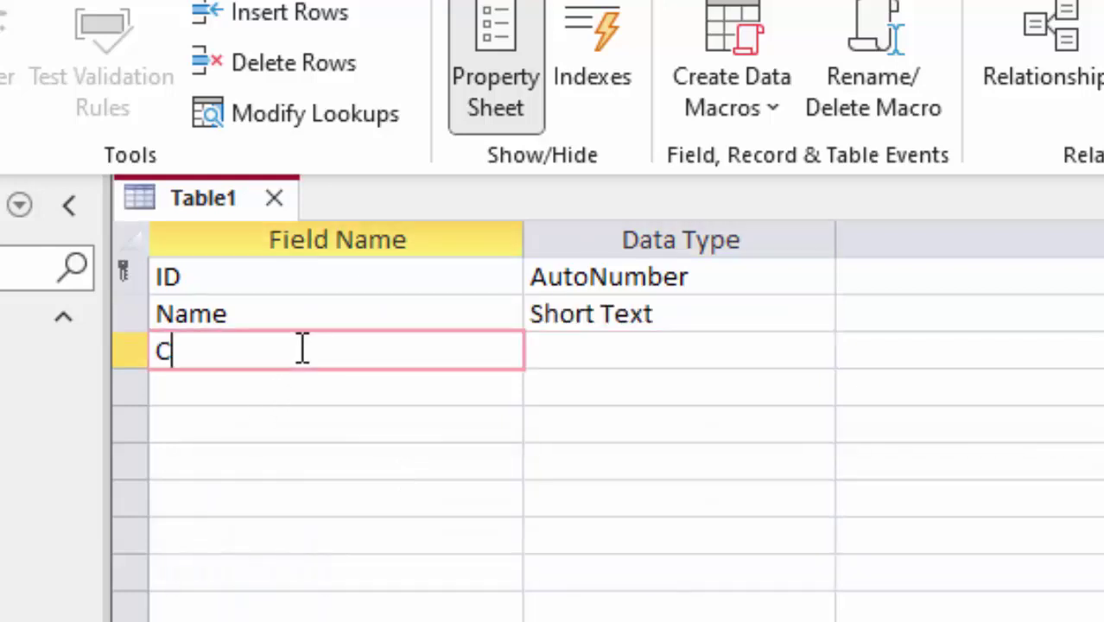
pyautogui.write('ity')
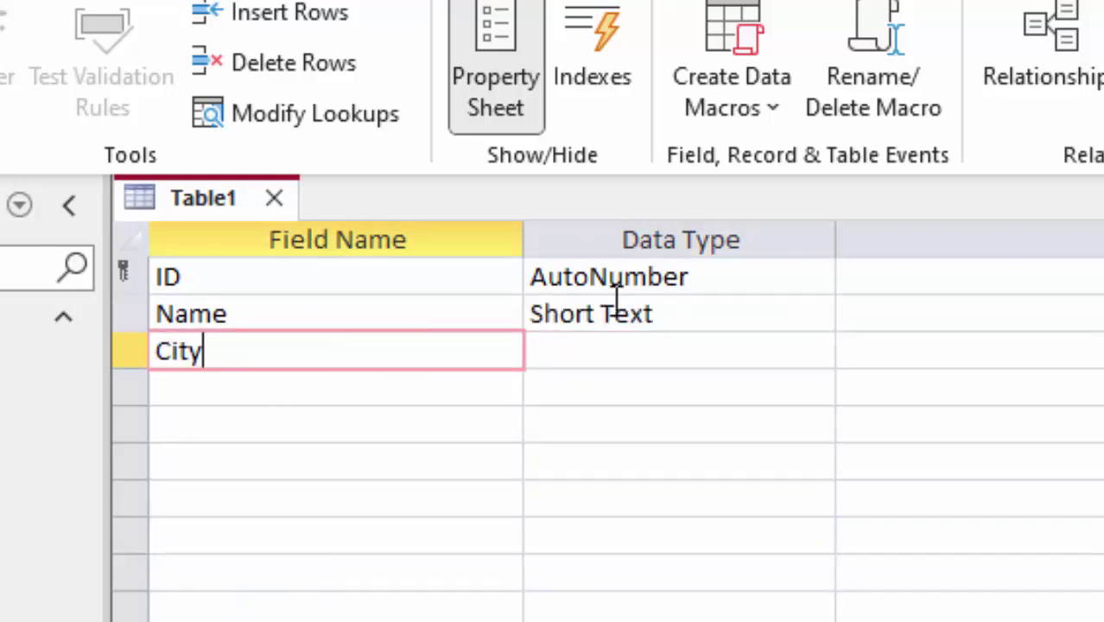
pyautogui.click(633, 364)
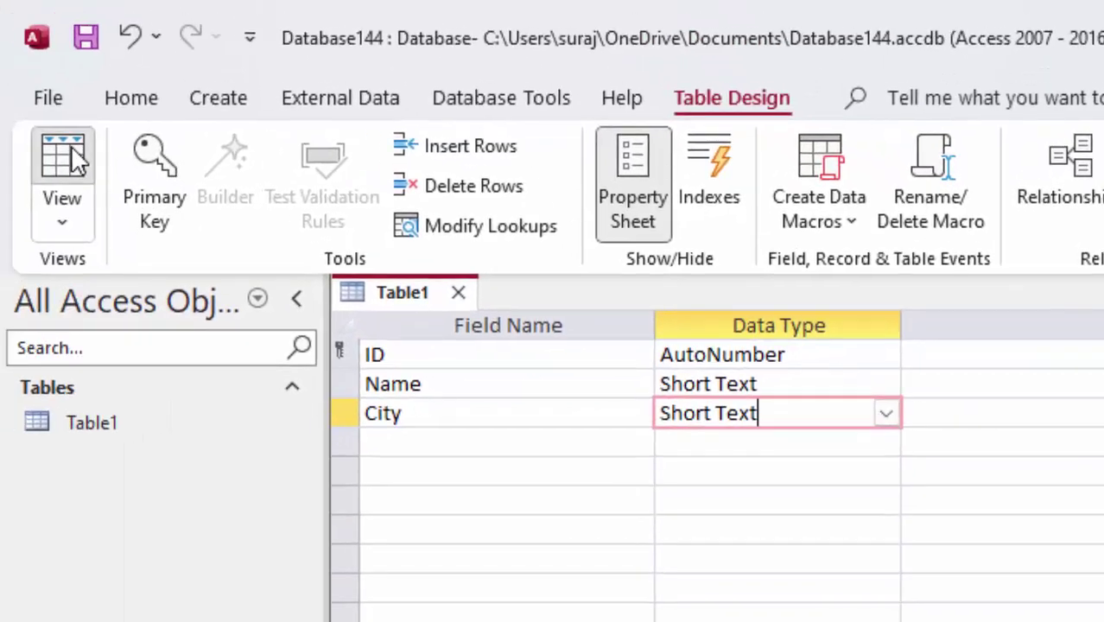
pyautogui.click(73, 151)
pyautogui.press('Return')
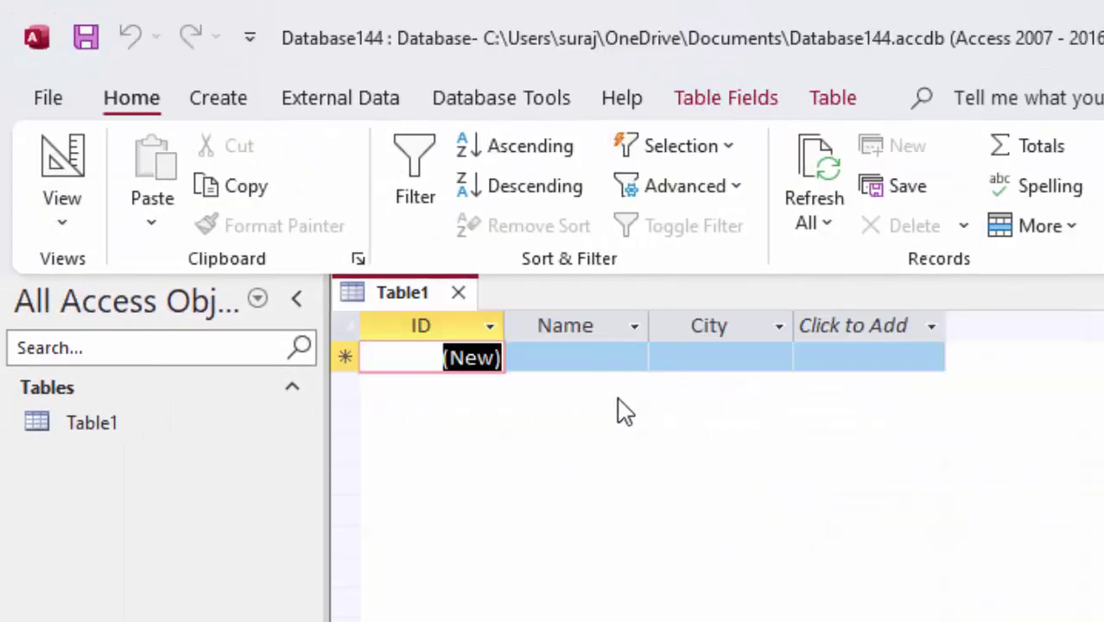
# Type Ram with city Deoria, then Shyam with city Gorakhpur, into the Table1 datasheet.
pyautogui.click(615, 353)
pyautogui.write('Ram')
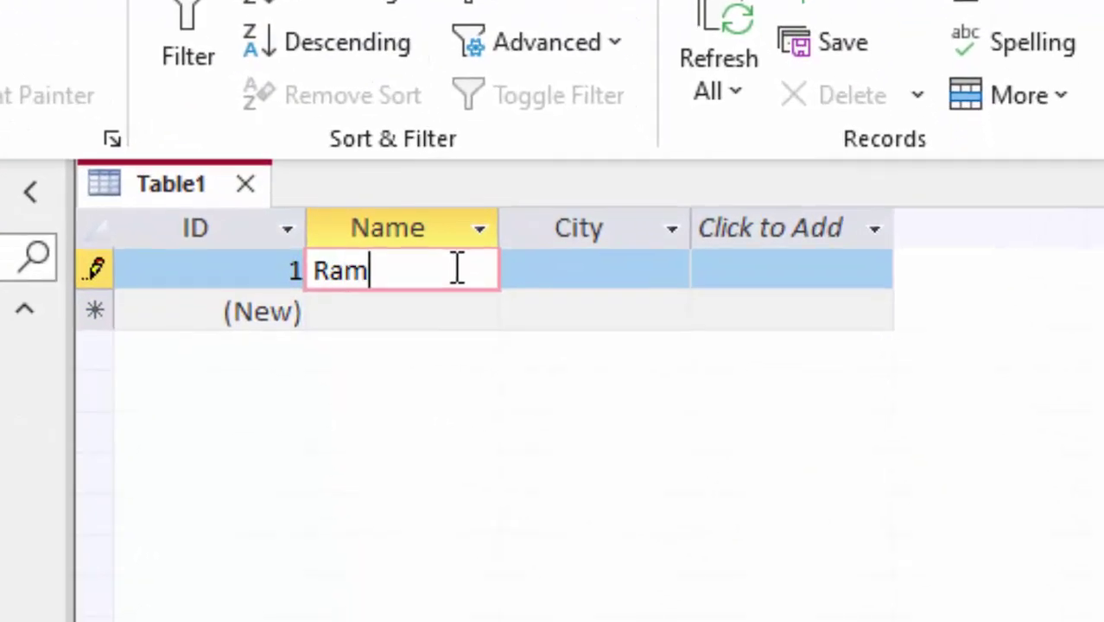
pyautogui.press('Tab')
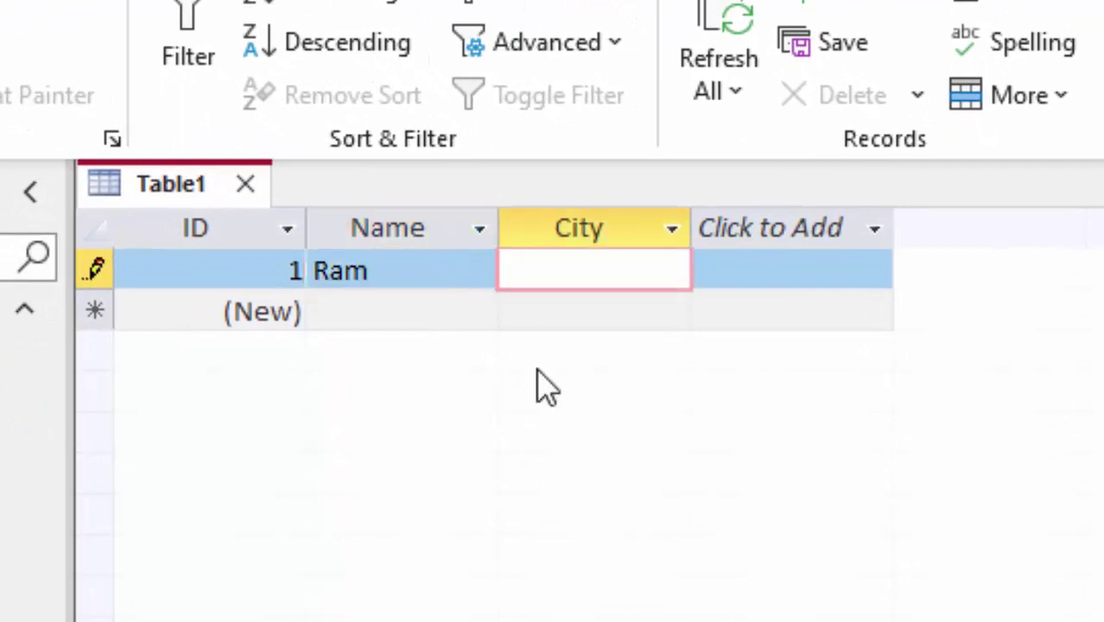
pyautogui.write('Deoria')
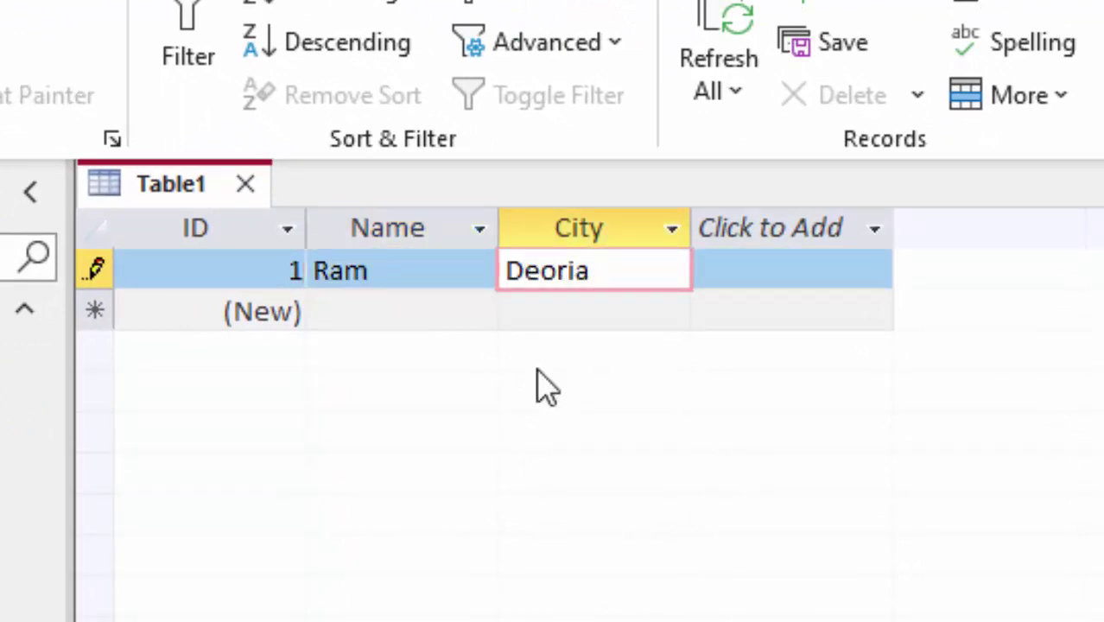
pyautogui.press('Tab')
pyautogui.press('Tab')
pyautogui.write('S')
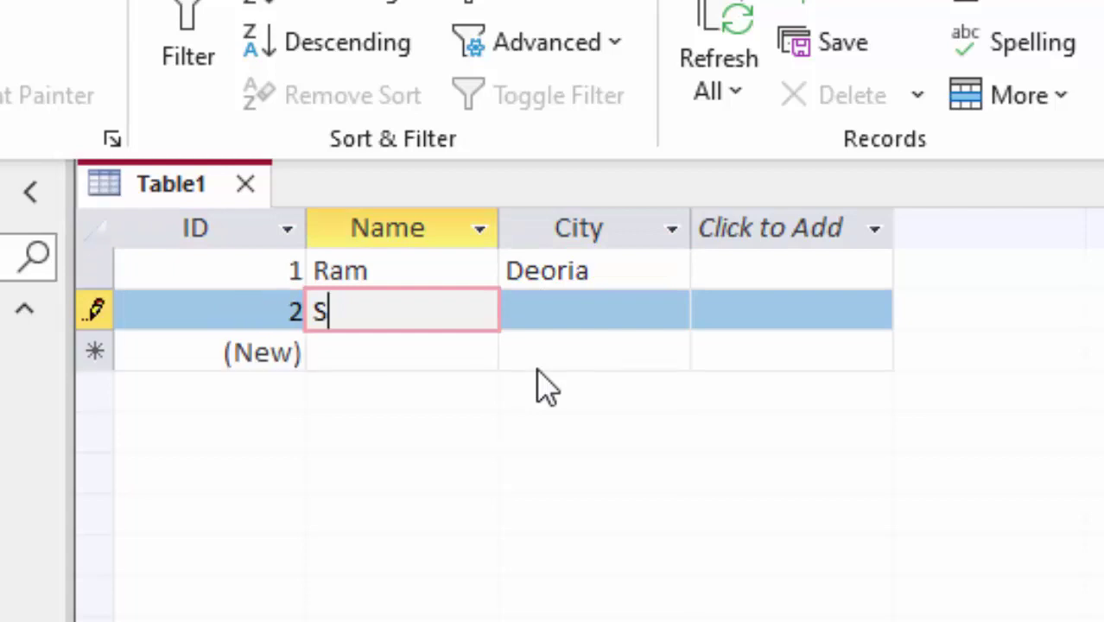
pyautogui.write('hyam')
pyautogui.press('Tab')
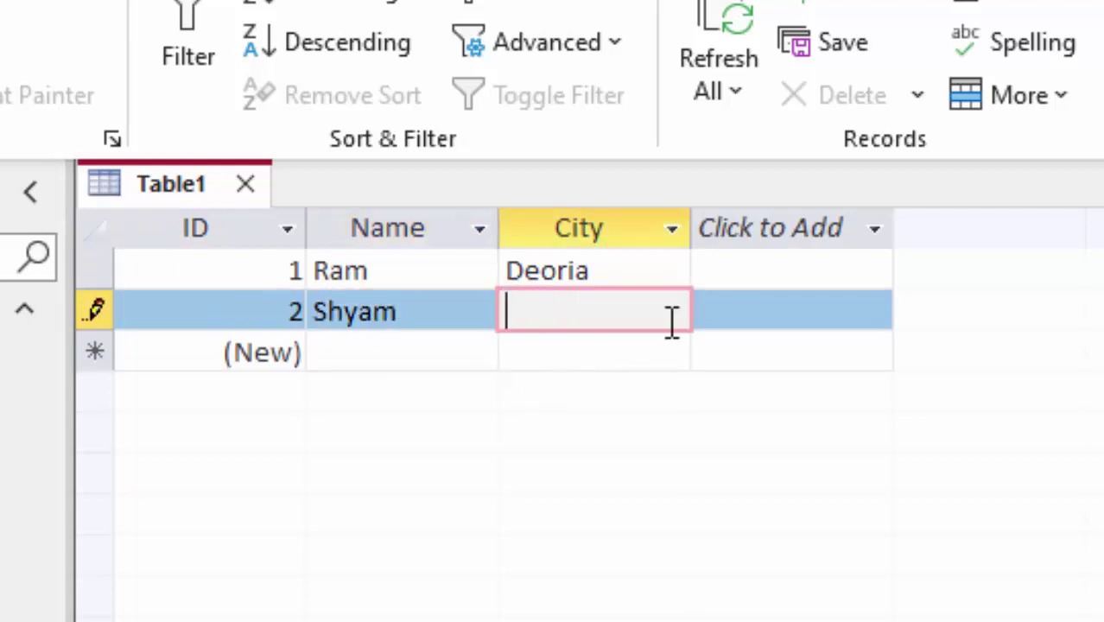
pyautogui.write('Go')
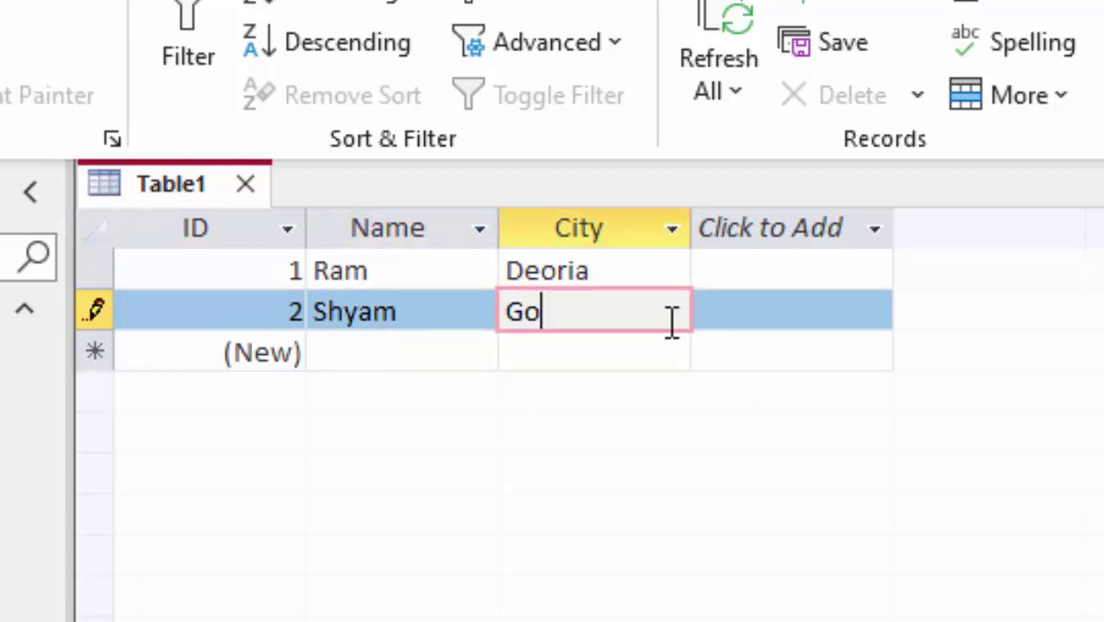
pyautogui.write('rakhpur')
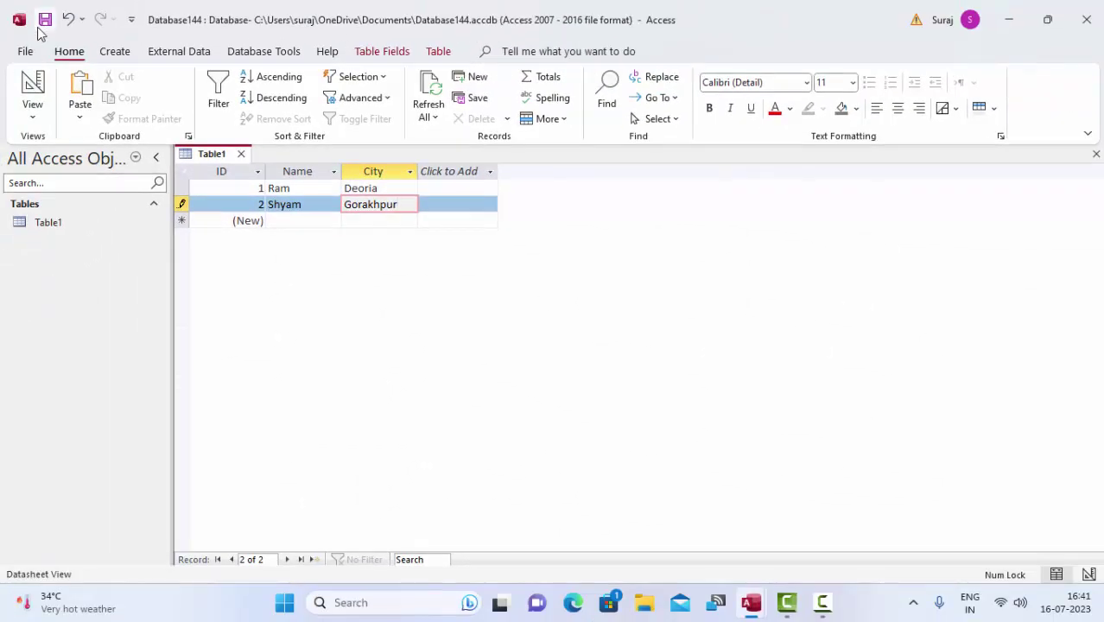
# Close and reopen Table1 to confirm the two records were saved.
pyautogui.click(242, 154)
pyautogui.click(89, 228)
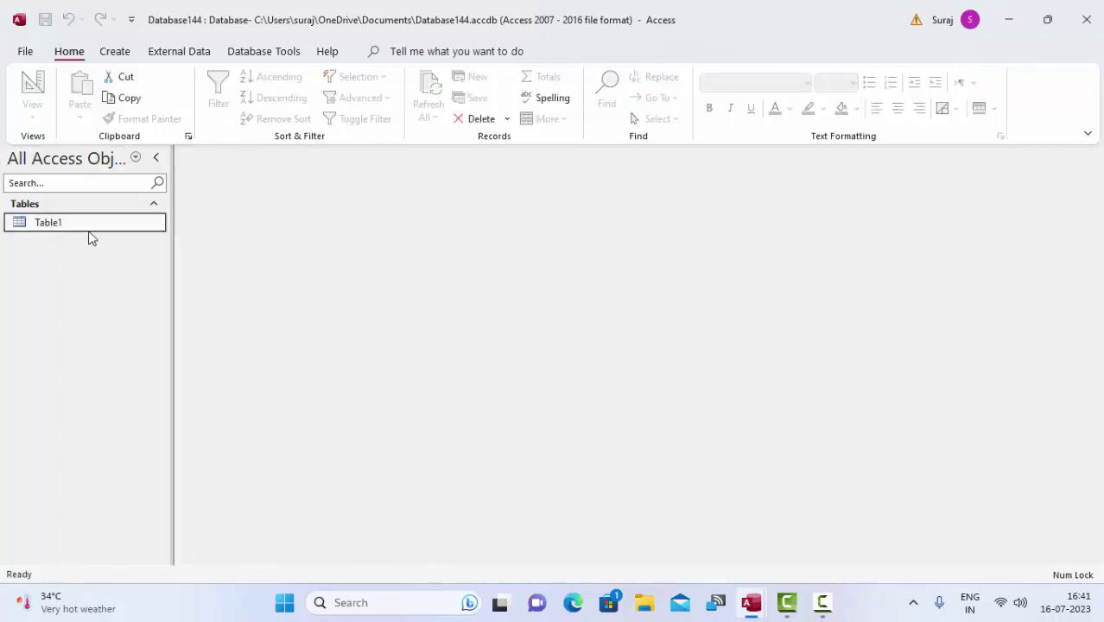
pyautogui.doubleClick(125, 320)
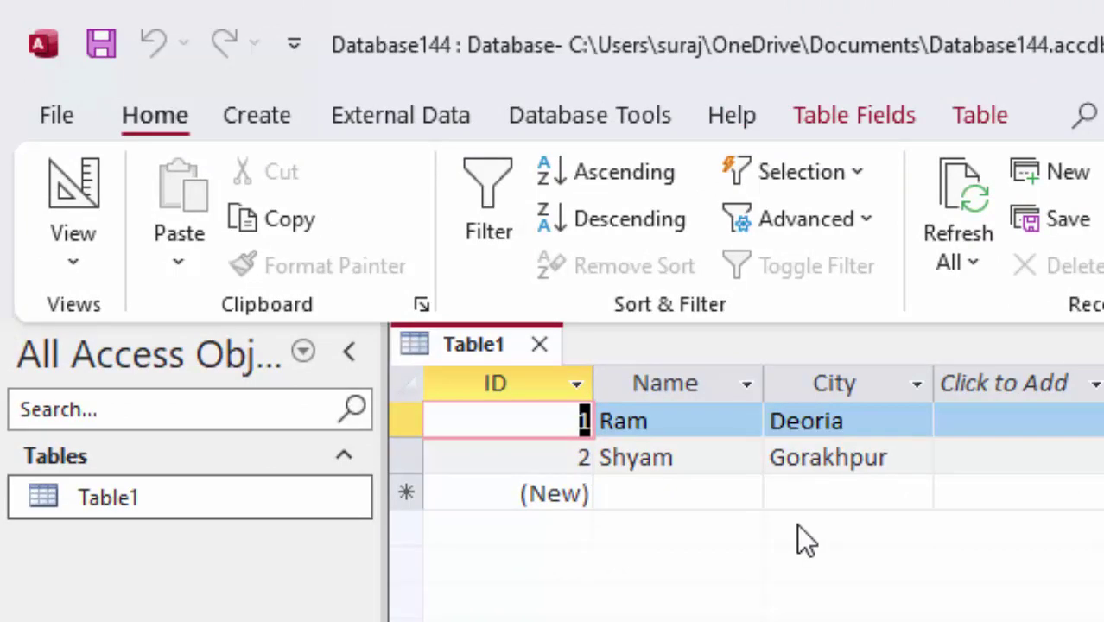
# Generate a quick form from Table1, discard it without saving, and close Table1.
pyautogui.click(277, 108)
pyautogui.click(716, 181)
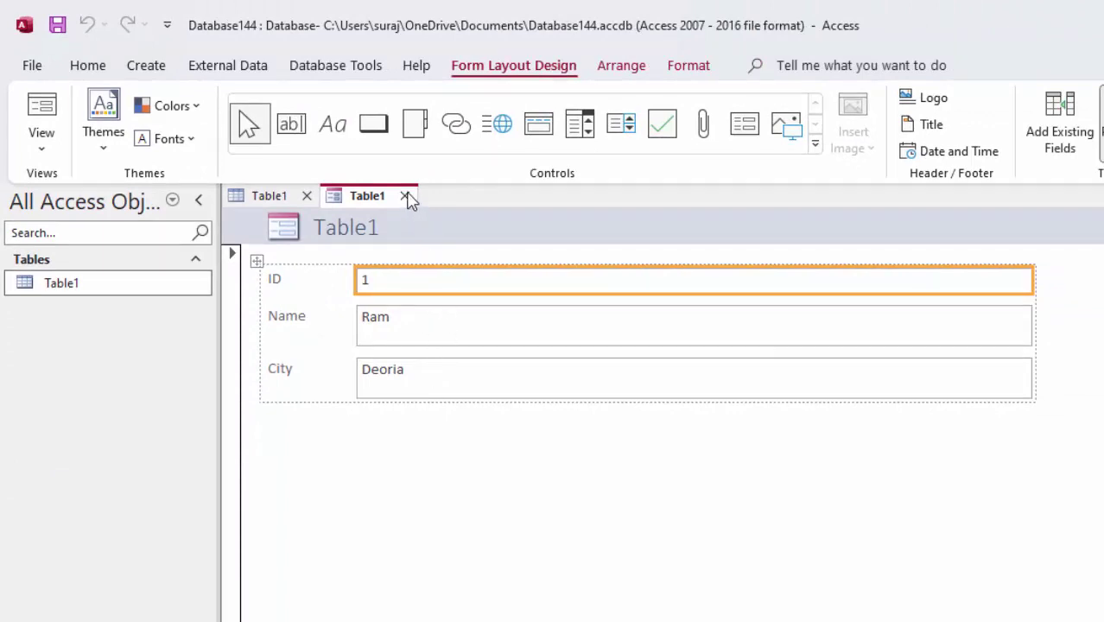
pyautogui.click(405, 196)
pyautogui.click(710, 438)
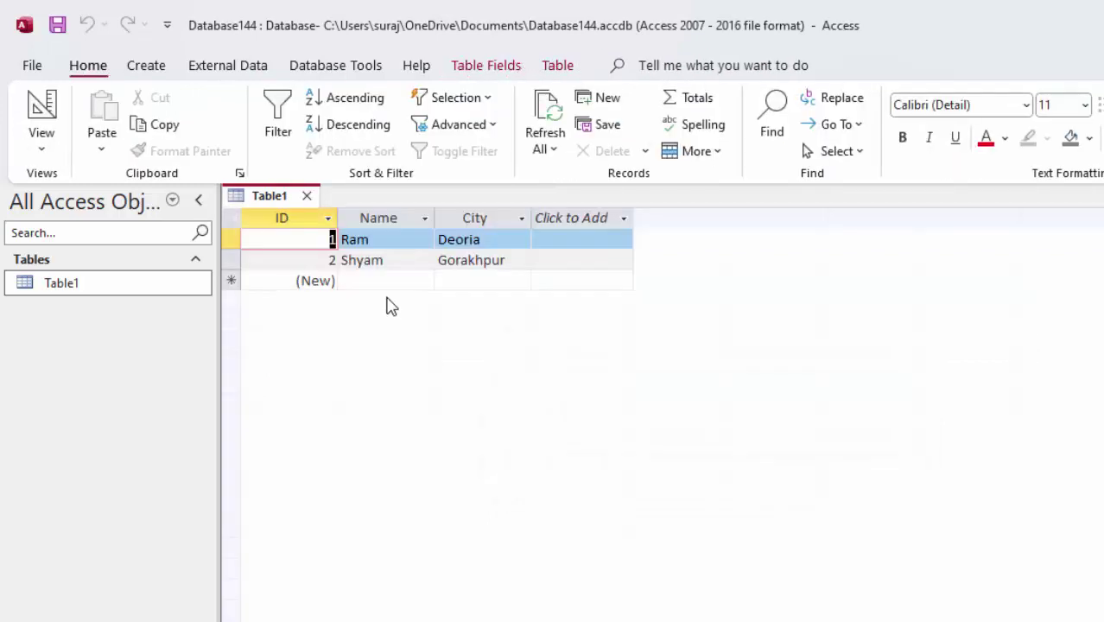
pyautogui.click(307, 196)
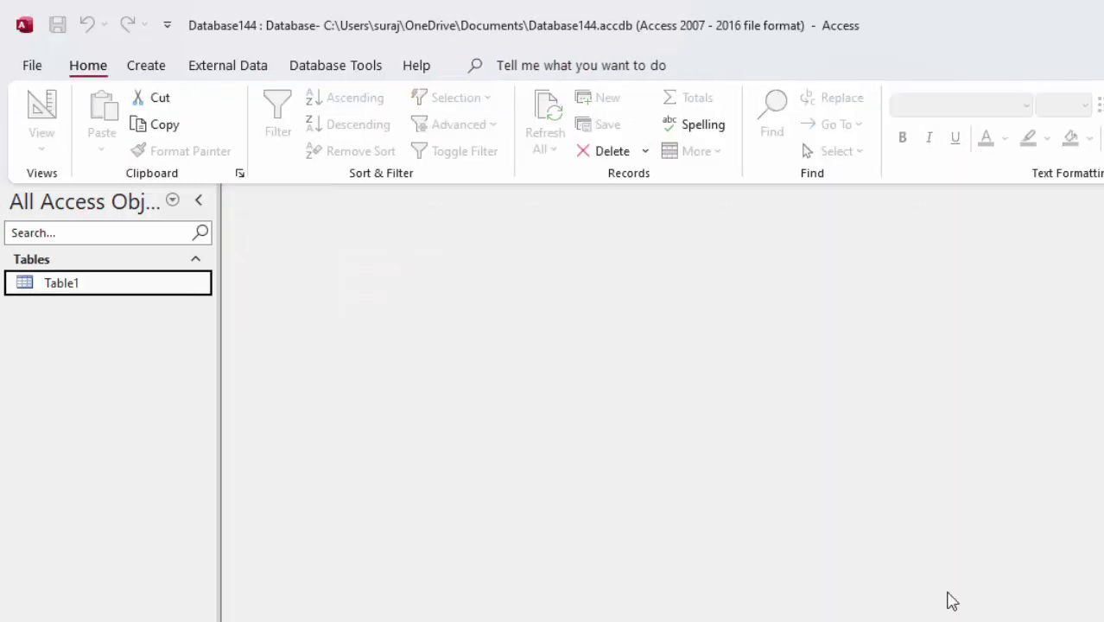
# Delete the Table1 header label, collapse the Form Header to a strip, and enlarge Detail downward.
pyautogui.moveTo(958, 621)
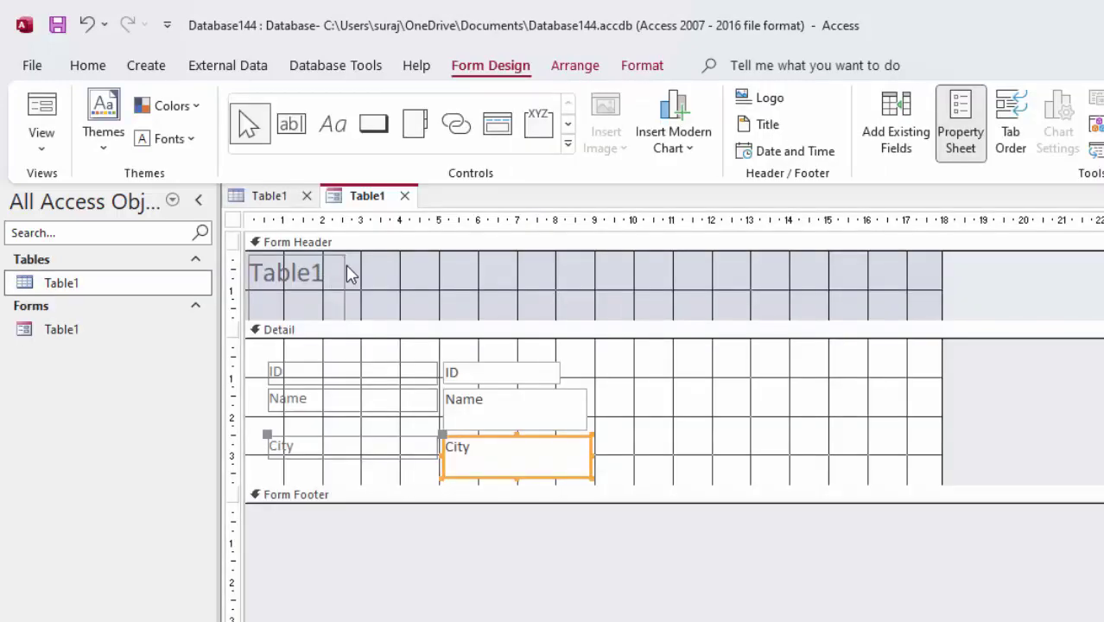
pyautogui.click(345, 272)
pyautogui.press('Delete')
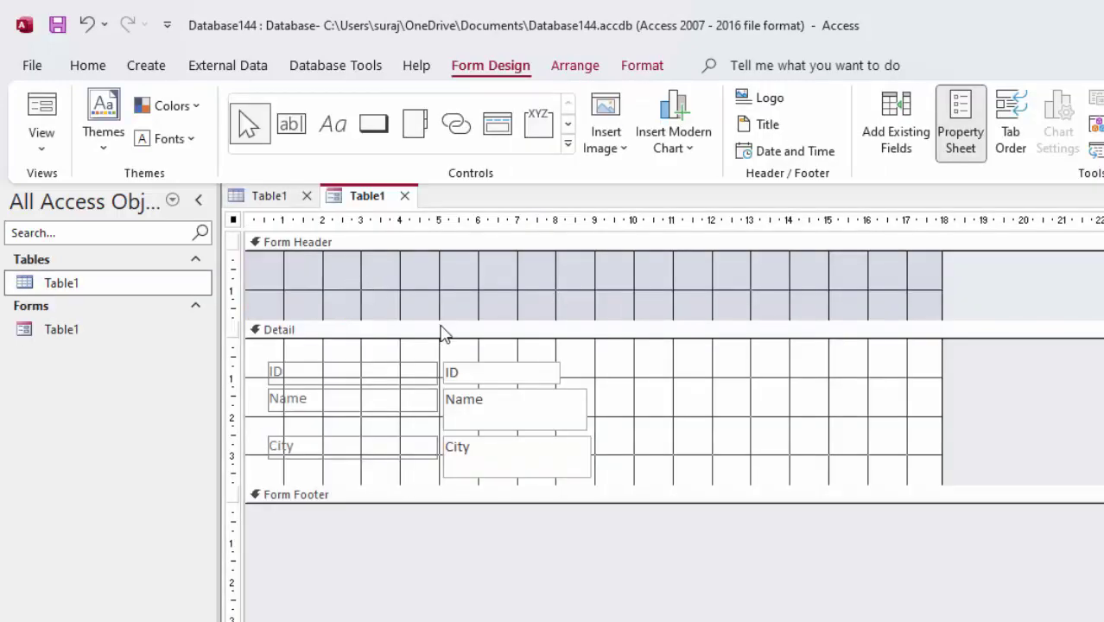
pyautogui.moveTo(442, 320); pyautogui.dragTo(431, 260)
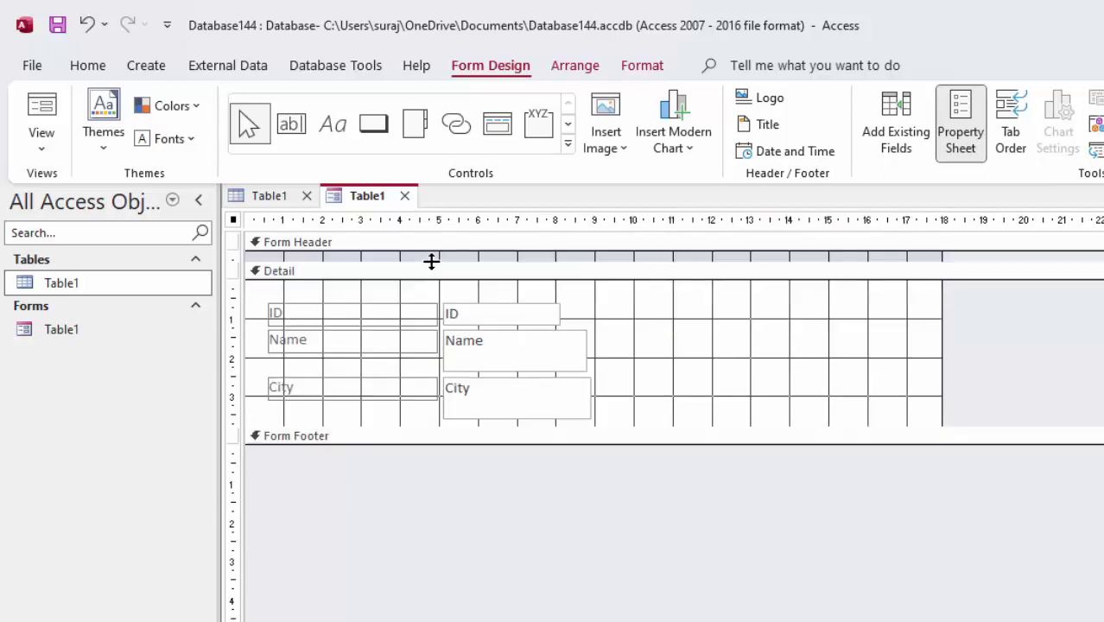
pyautogui.moveTo(482, 427); pyautogui.dragTo(484, 513)
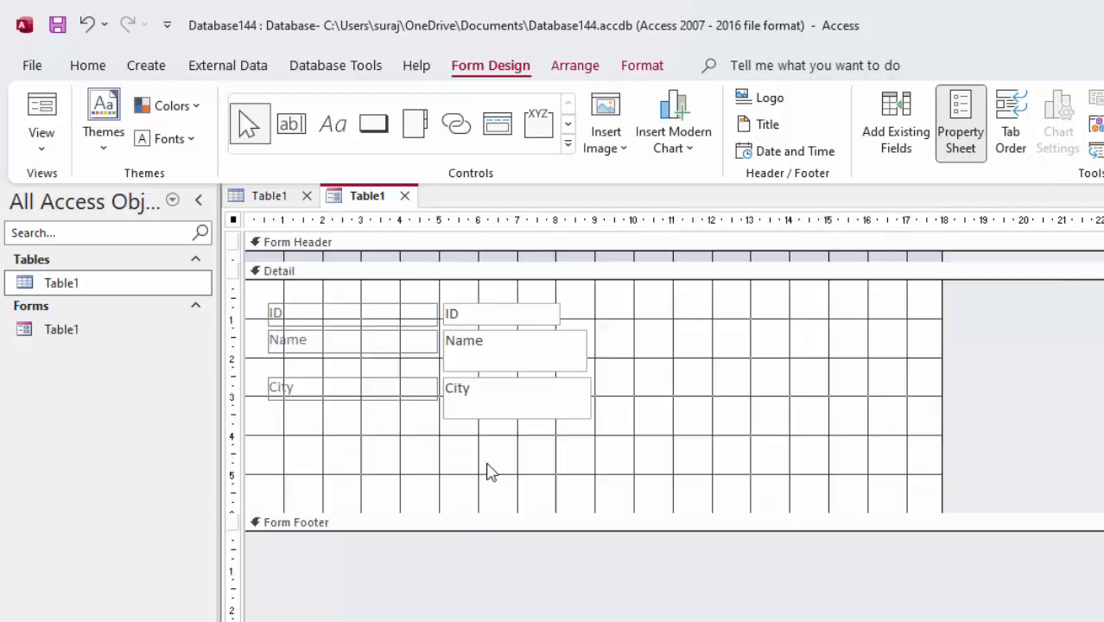
pyautogui.click(41, 112)
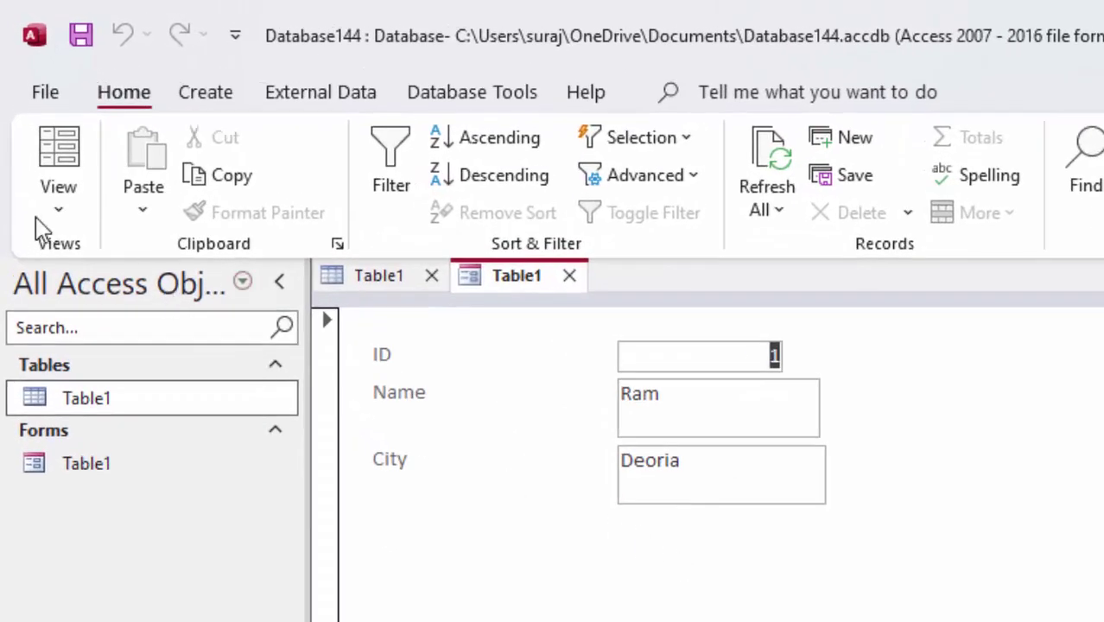
pyautogui.click(38, 214)
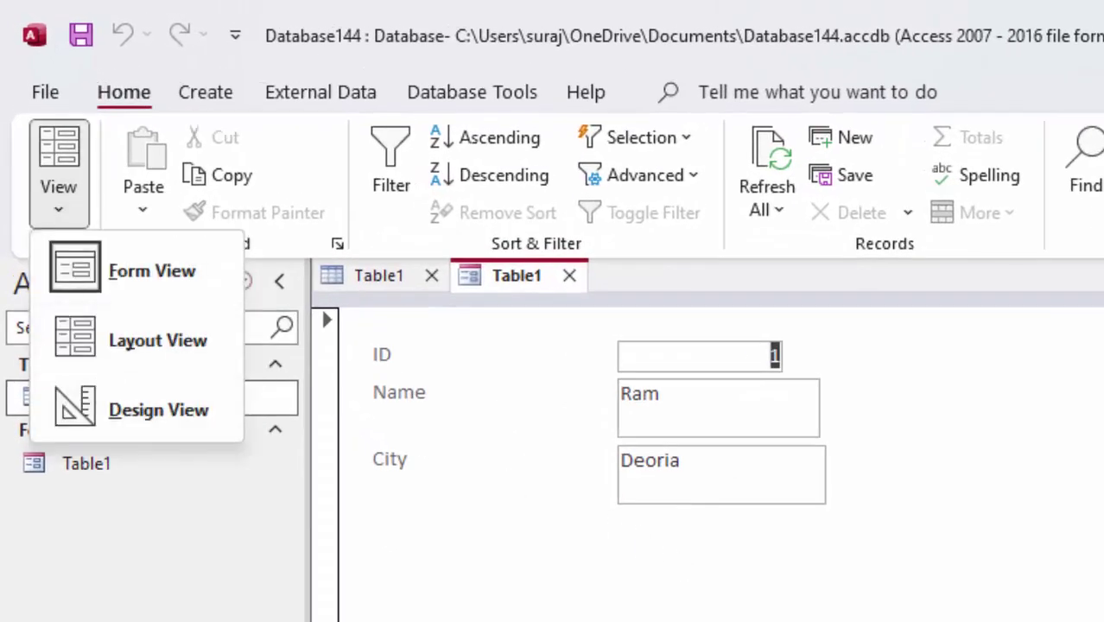
pyautogui.press('Escape')
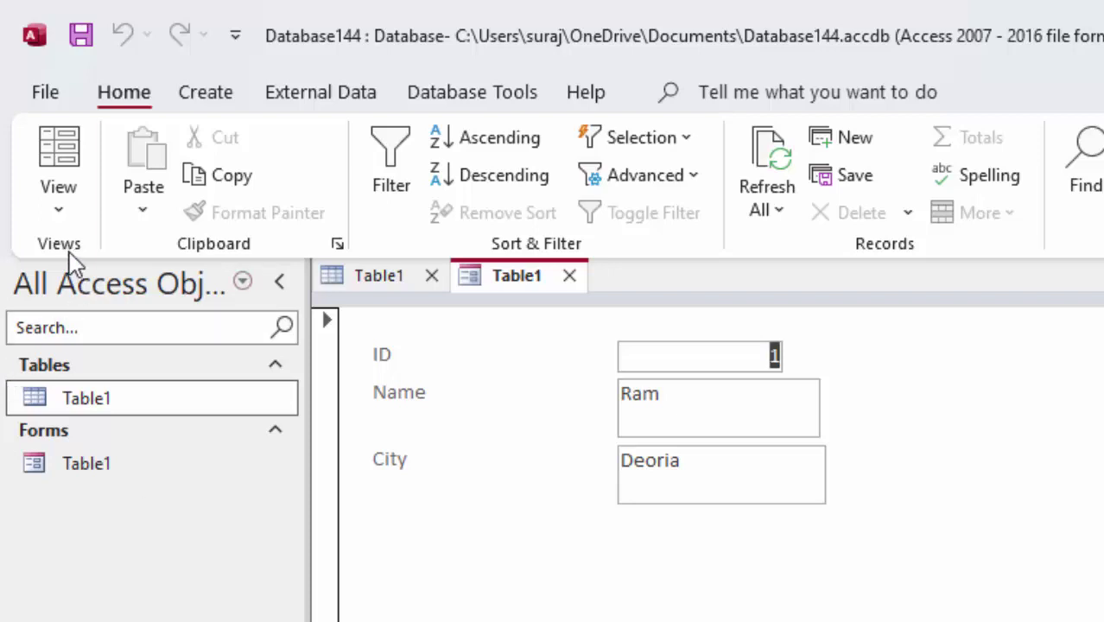
pyautogui.click(59, 207)
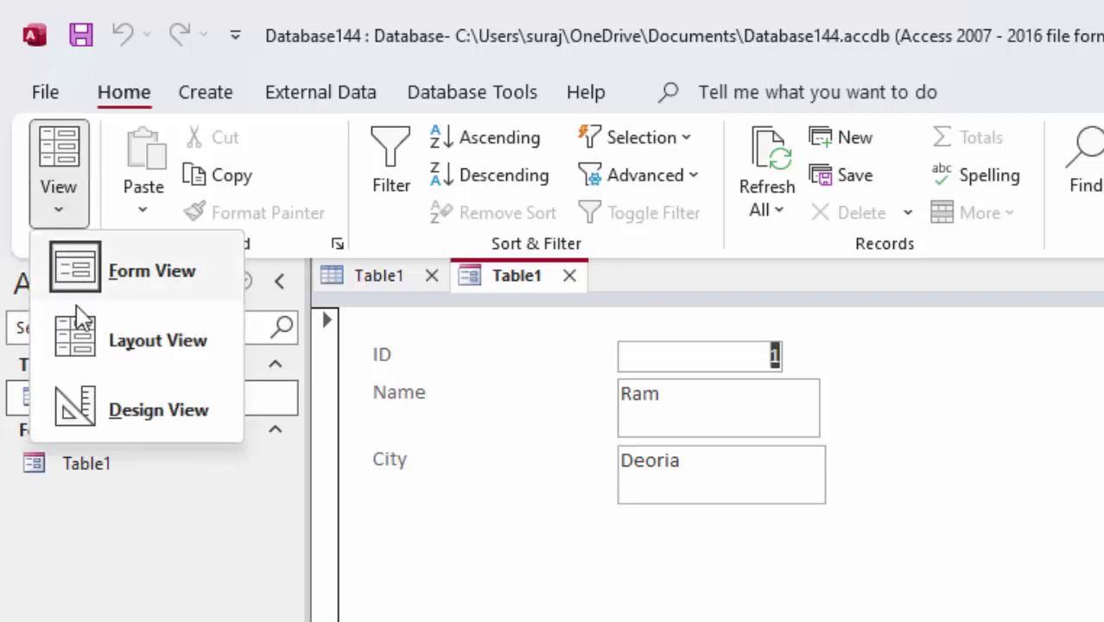
pyautogui.click(87, 406)
# Draw a plain command button right of the City field, skipping the wizard.
pyautogui.click(105, 401)
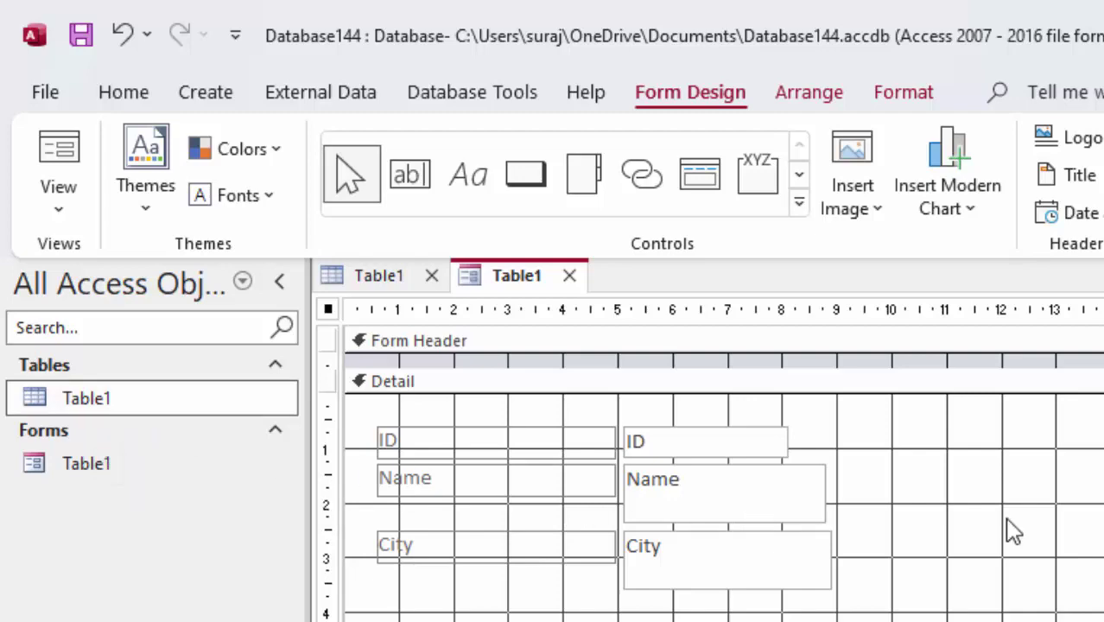
pyautogui.click(1048, 526)
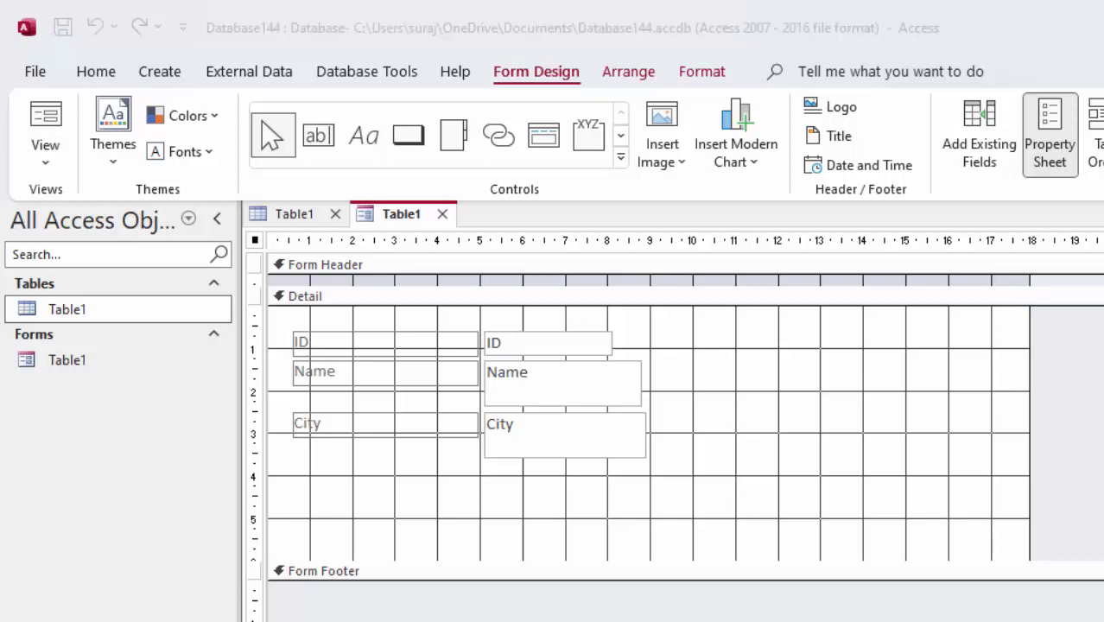
pyautogui.hotkey('alt', 'Tab')
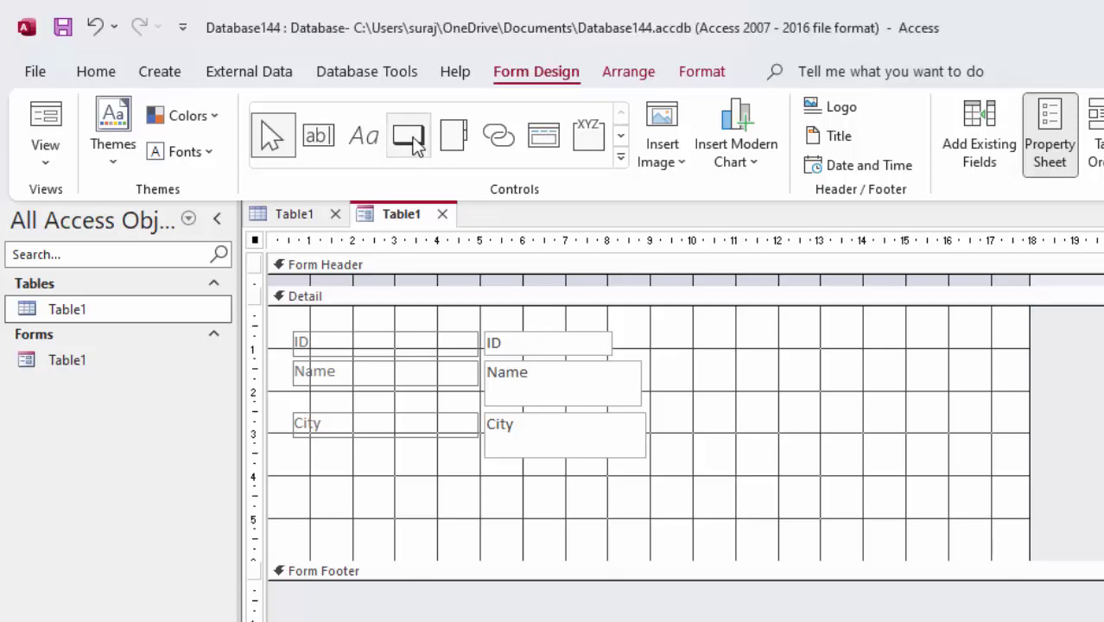
pyautogui.click(410, 138)
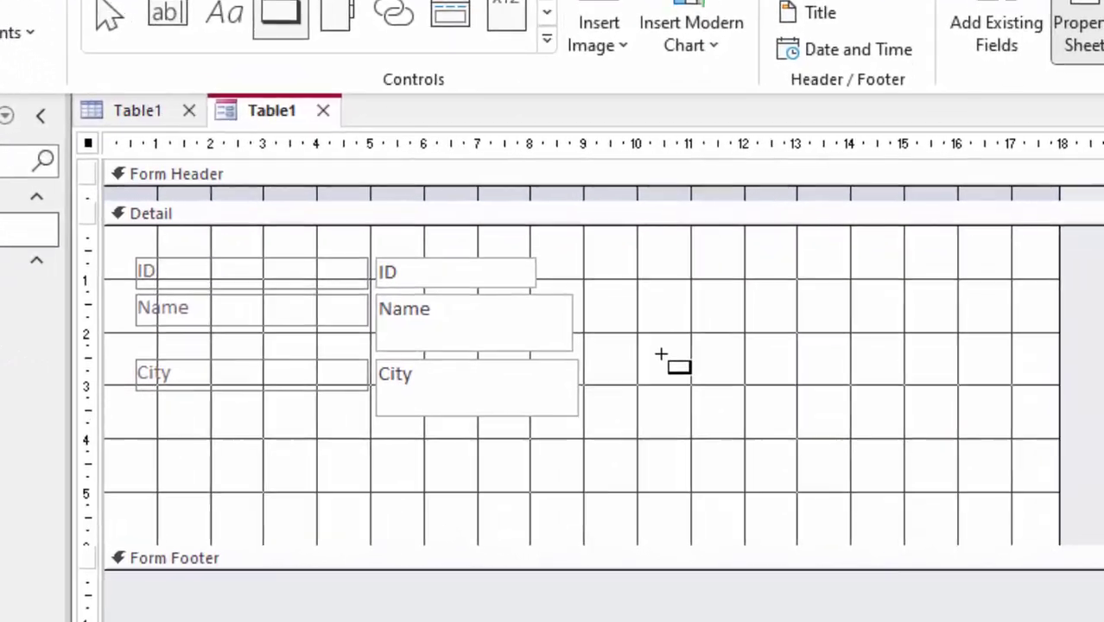
pyautogui.moveTo(660, 354)
pyautogui.mouseDown()
pyautogui.moveTo(858, 406)
pyautogui.moveTo(853, 396)
pyautogui.mouseUp()
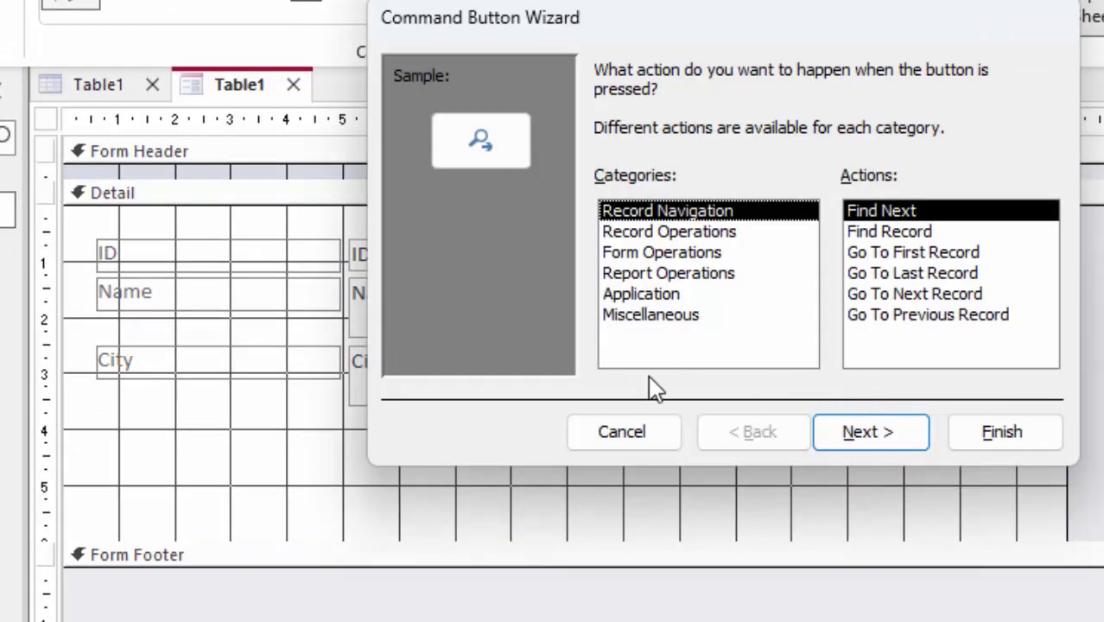
pyautogui.click(634, 433)
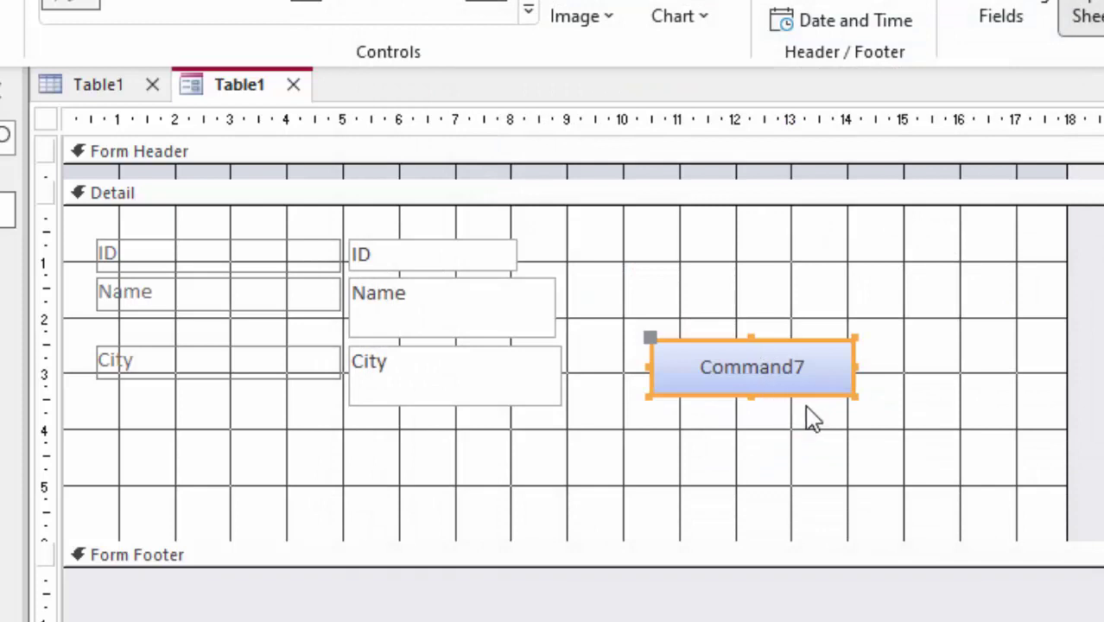
# Change the button's caption from Command7 to Save.
pyautogui.rightClick(807, 399)
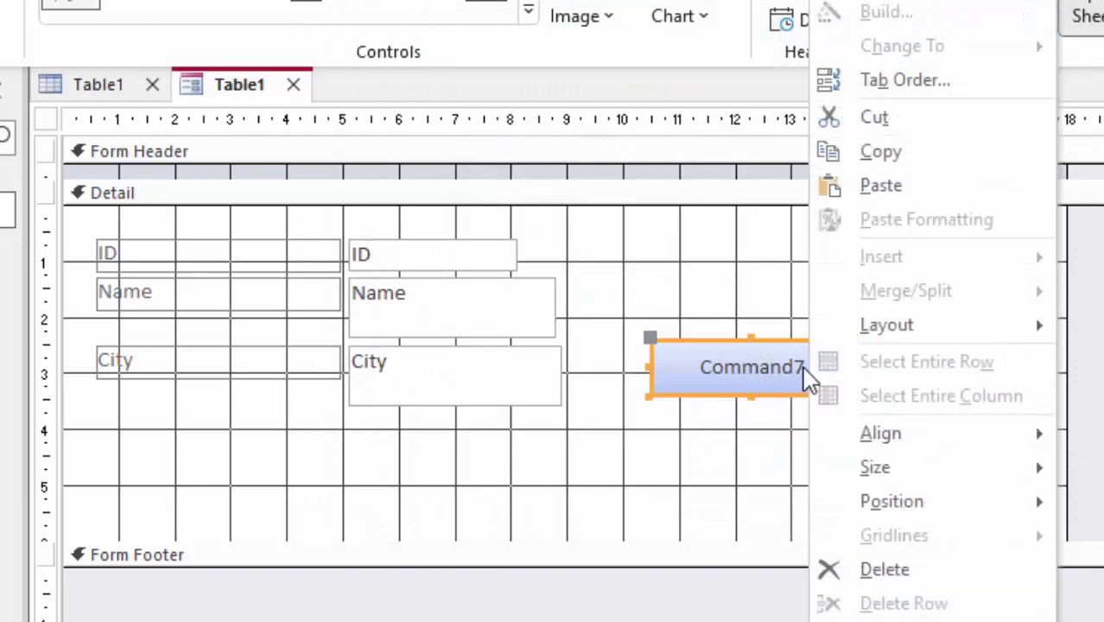
pyautogui.click(808, 370)
pyautogui.press('BackSpace')
pyautogui.write('S')
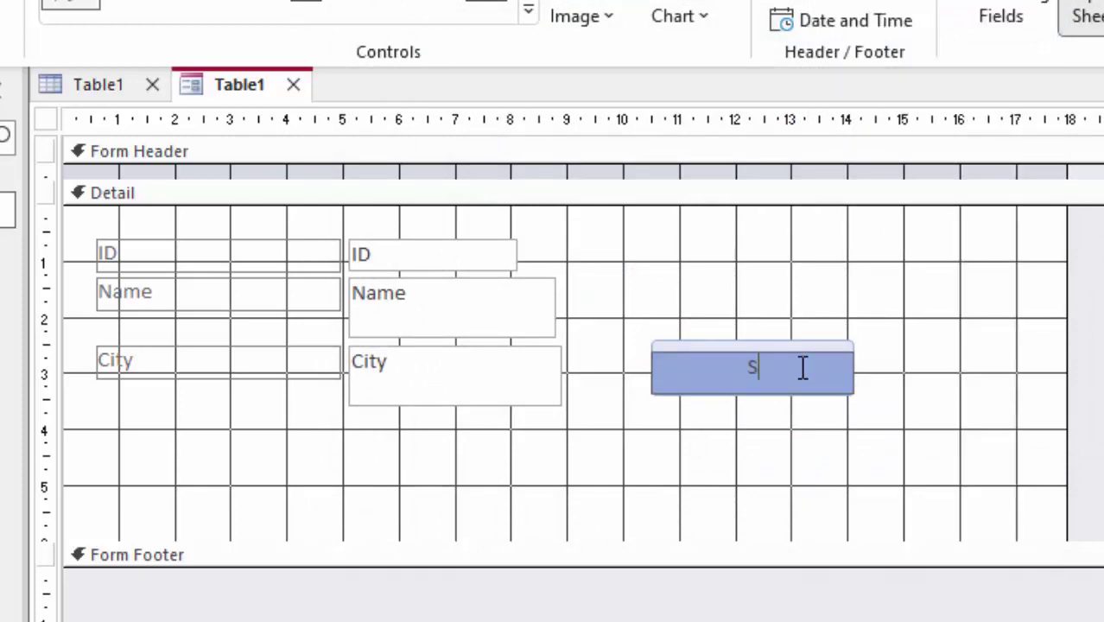
pyautogui.write('ave')
pyautogui.moveTo(799, 368); pyautogui.dragTo(680, 363)
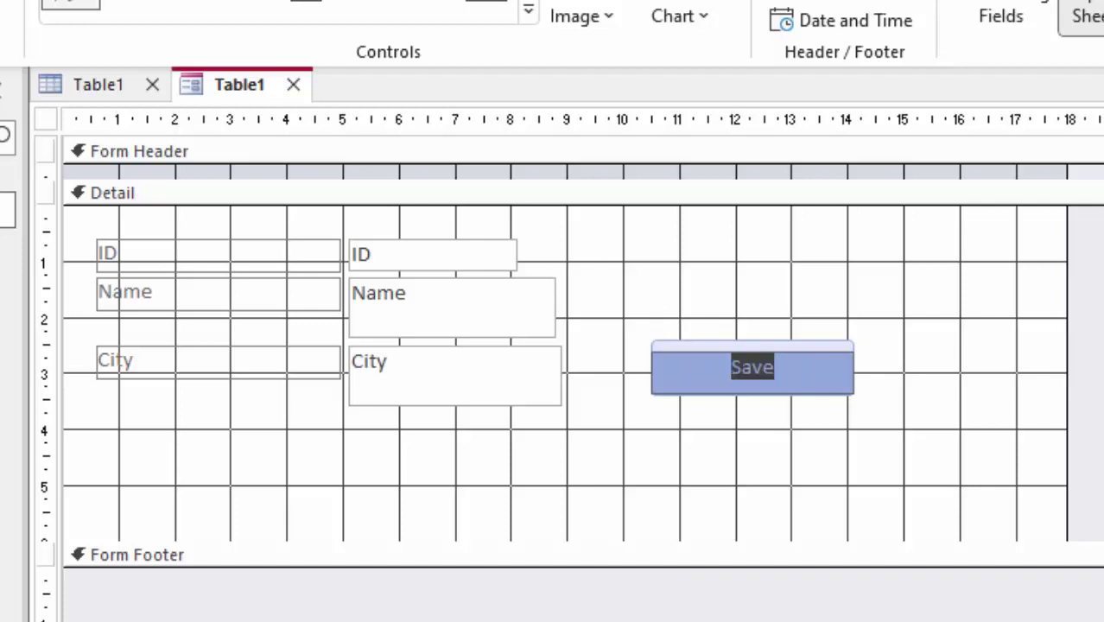
# Make the Save caption bold and set its font size to 18 point.
pyautogui.click(1009, 5)
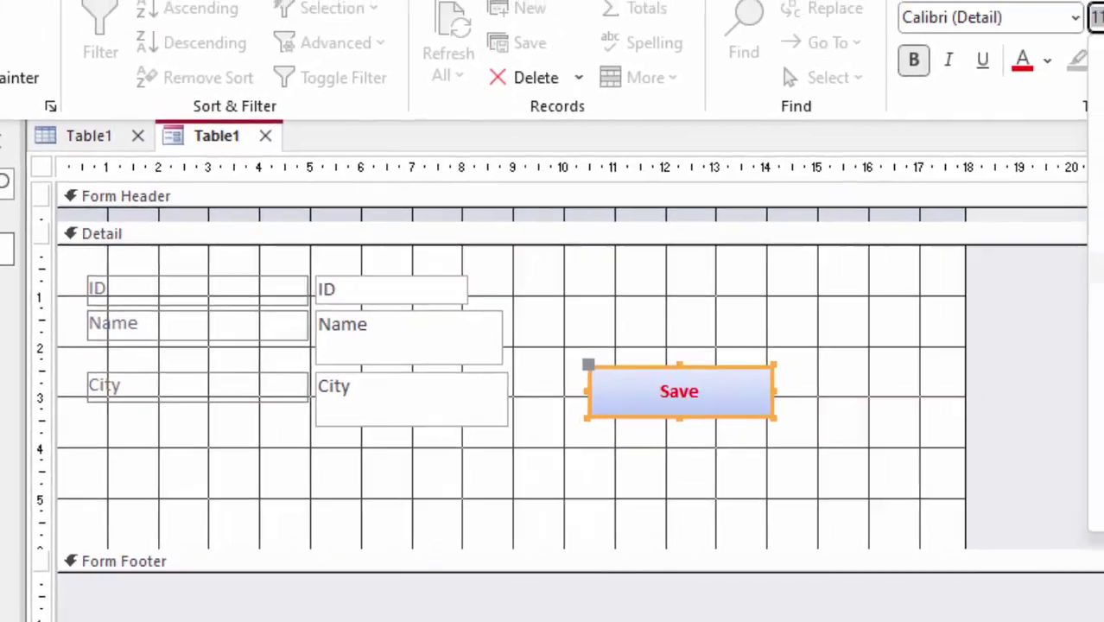
pyautogui.click(1070, 60)
pyautogui.press('Escape')
pyautogui.write('18')
pyautogui.press('Return')
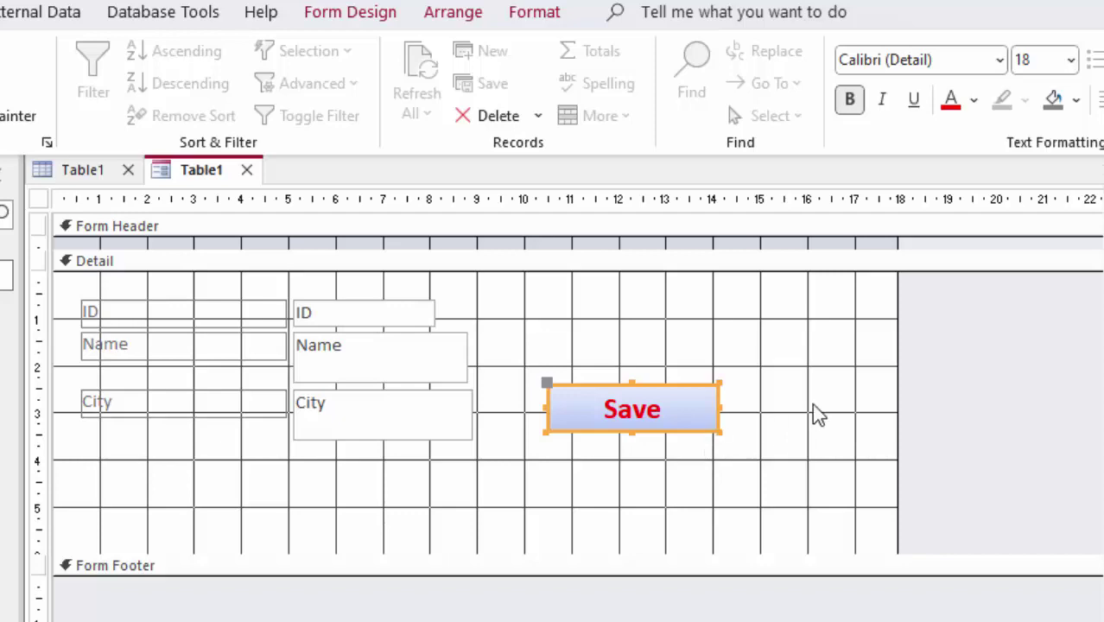
# In the Property Sheet's Other tab, change the button's Name from Command7 to cmdsave.
pyautogui.press('F4')
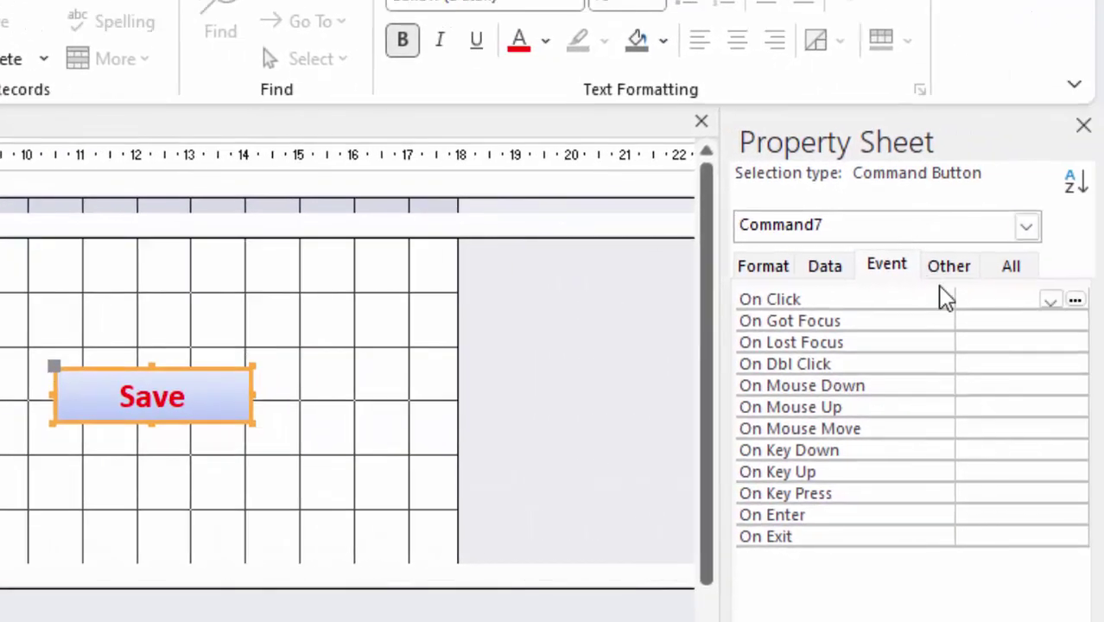
pyautogui.click(948, 266)
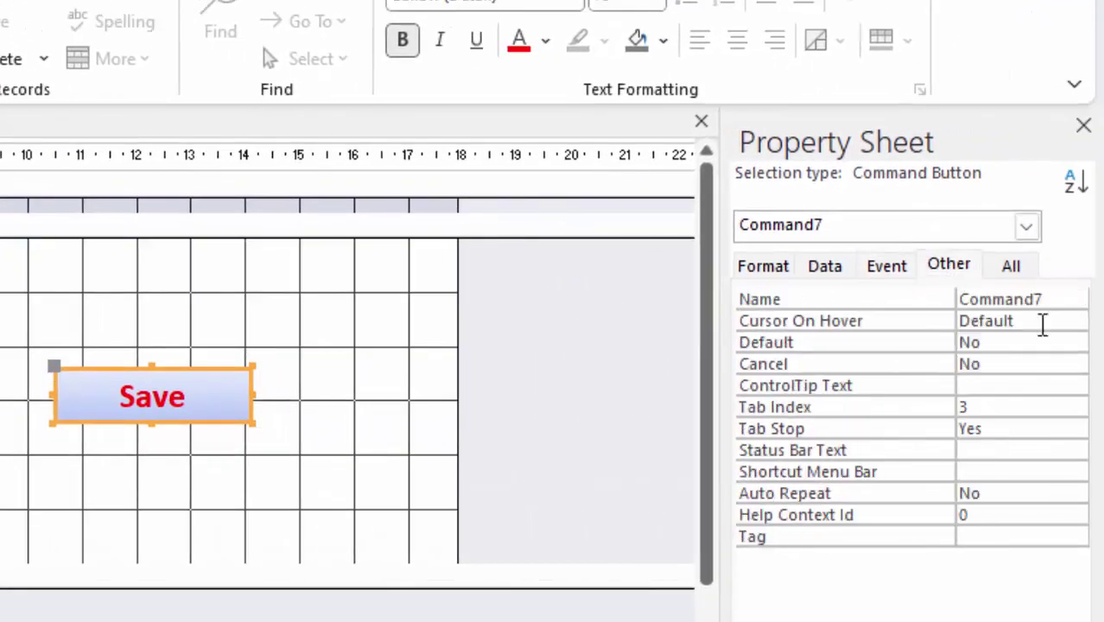
pyautogui.moveTo(1058, 298); pyautogui.dragTo(898, 307)
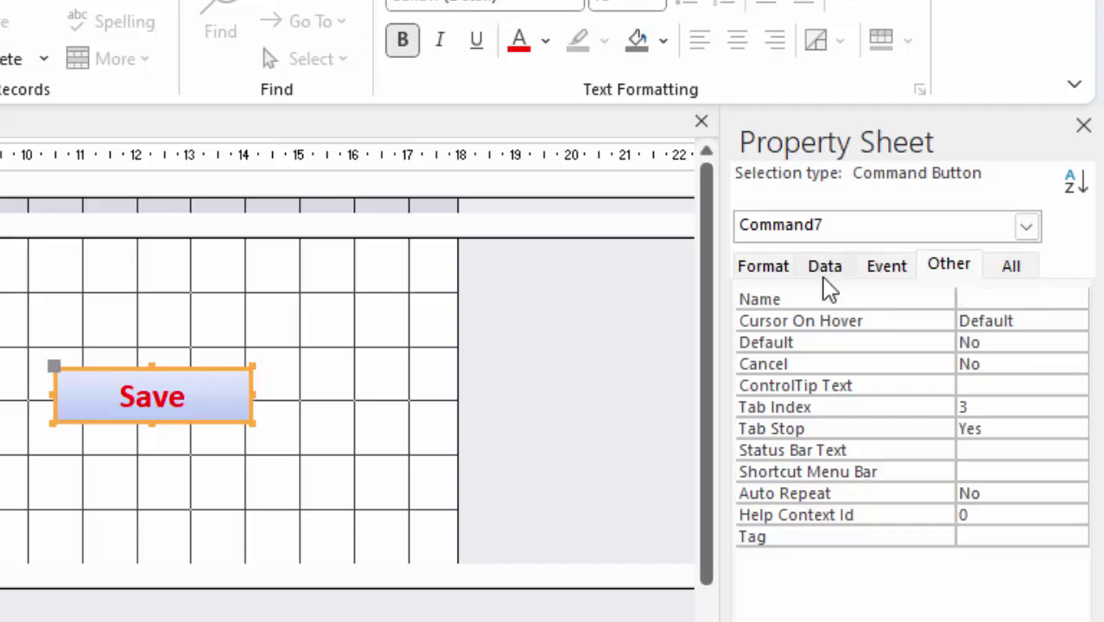
pyautogui.write('cmds')
pyautogui.write('ave')
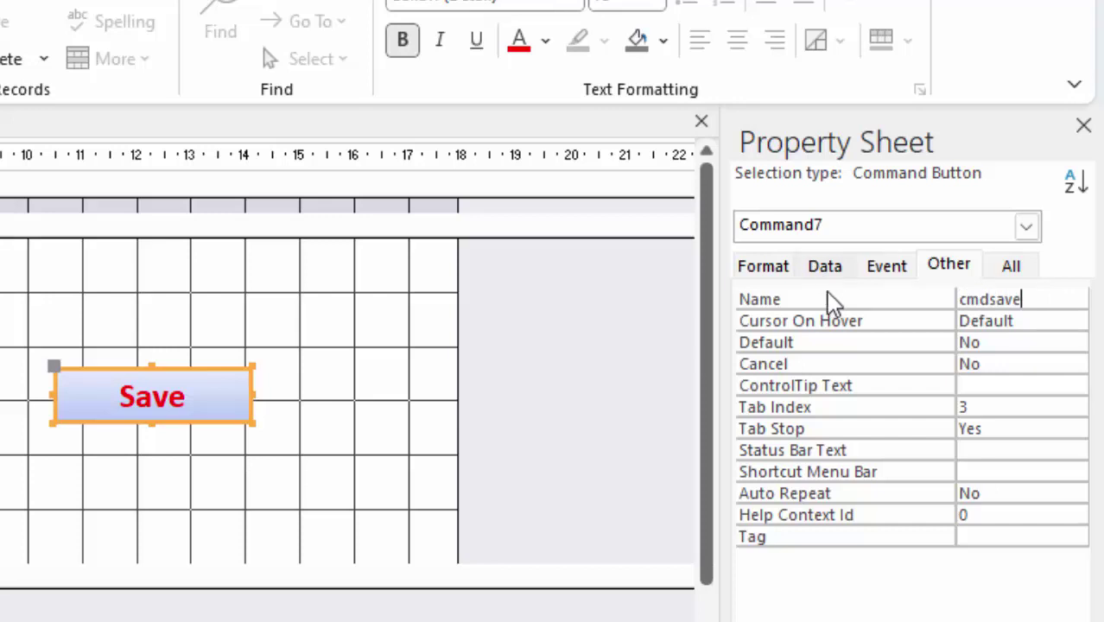
pyautogui.click(343, 475)
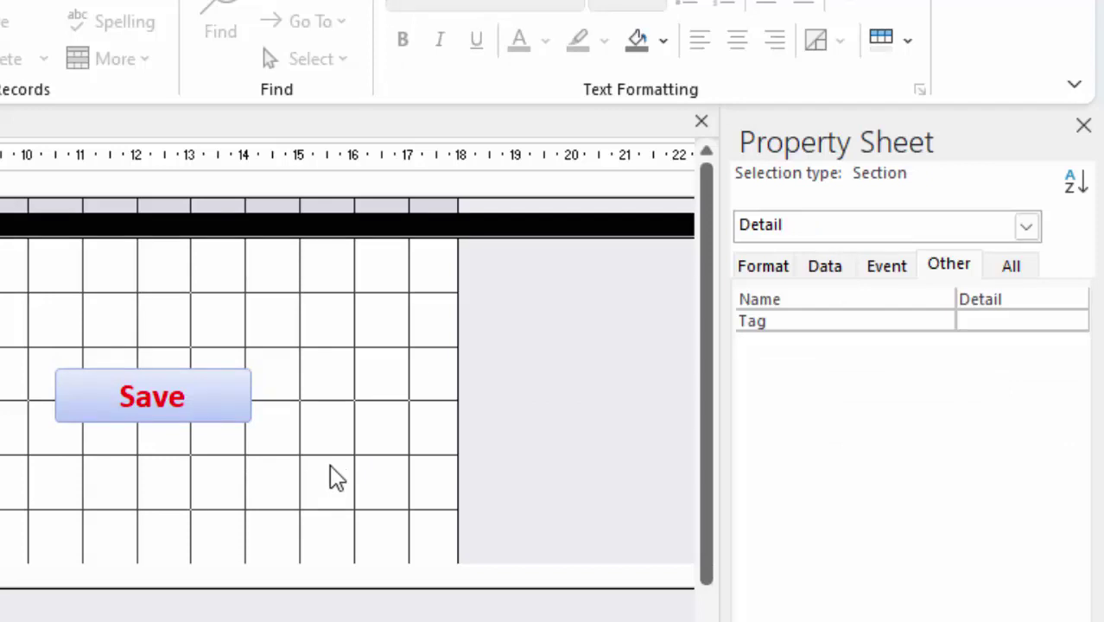
# Set the Save button's On Click to [Event Procedure] and open the cmdsave_Click code.
pyautogui.click(248, 413)
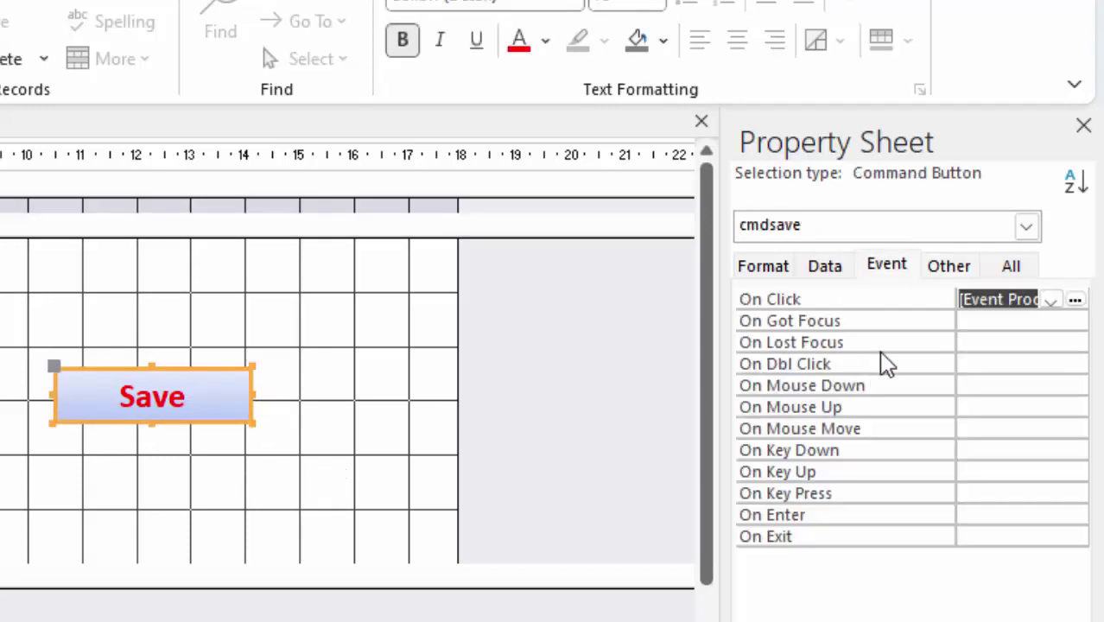
pyautogui.click(890, 266)
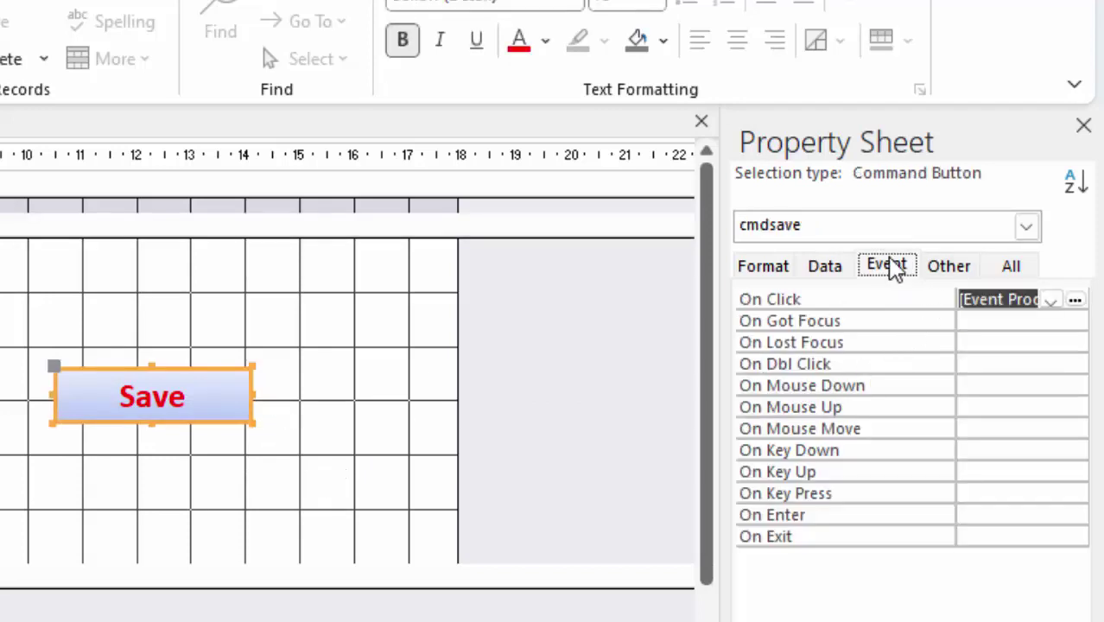
pyautogui.click(1051, 300)
pyautogui.click(1045, 325)
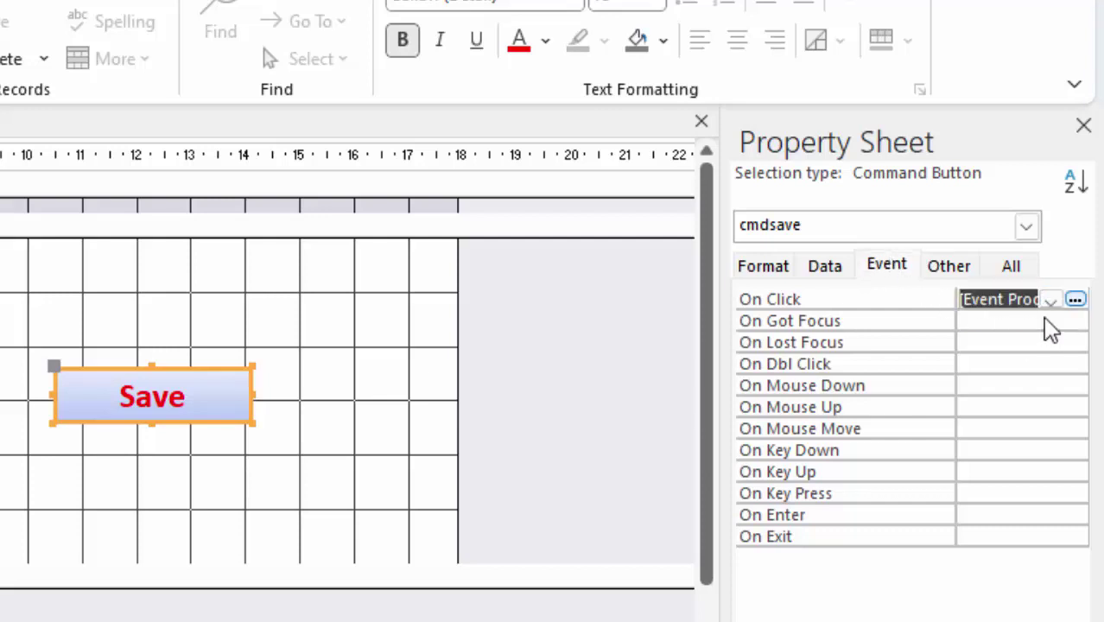
pyautogui.click(1076, 302)
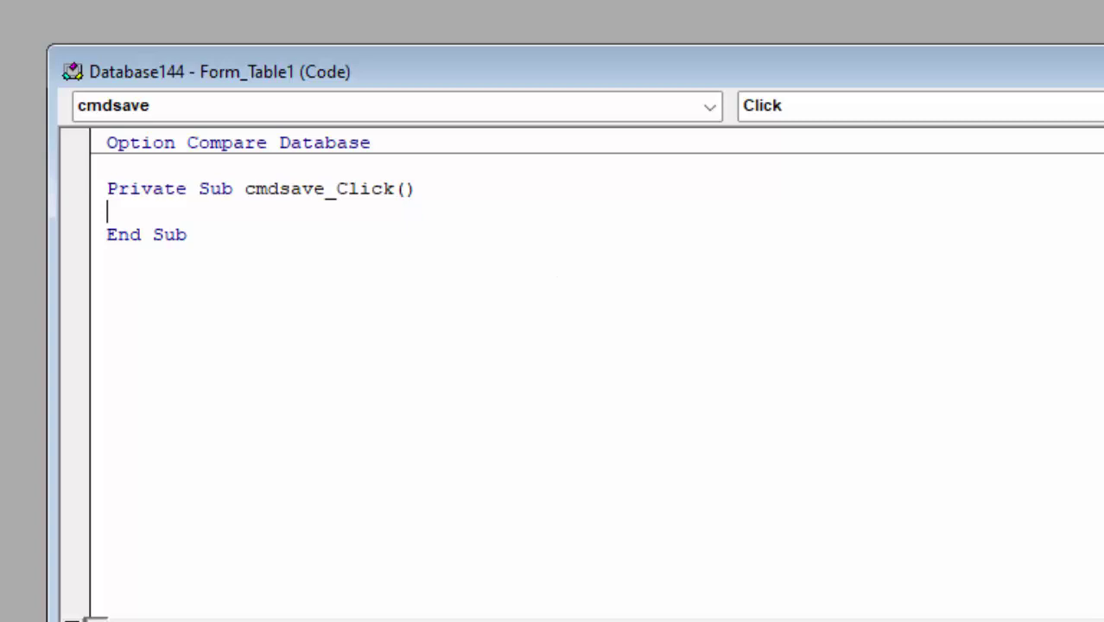
# Add Option Explicit and Dim ASave As Boolean below Option Compare Database.
pyautogui.click(401, 144)
pyautogui.press('Return')
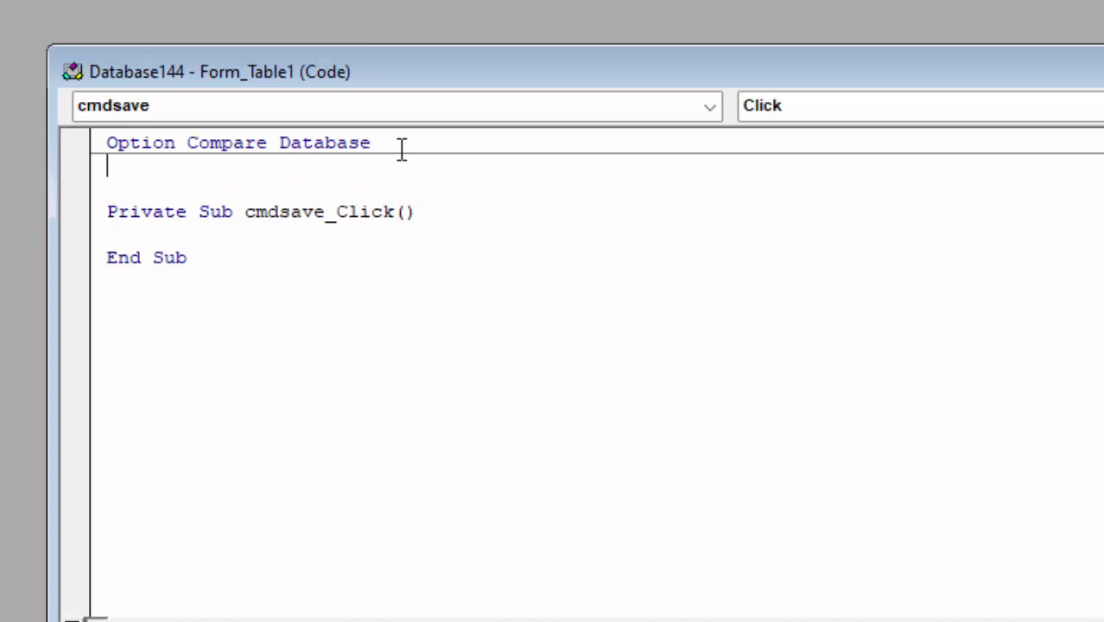
pyautogui.write('o')
pyautogui.write('ption ex')
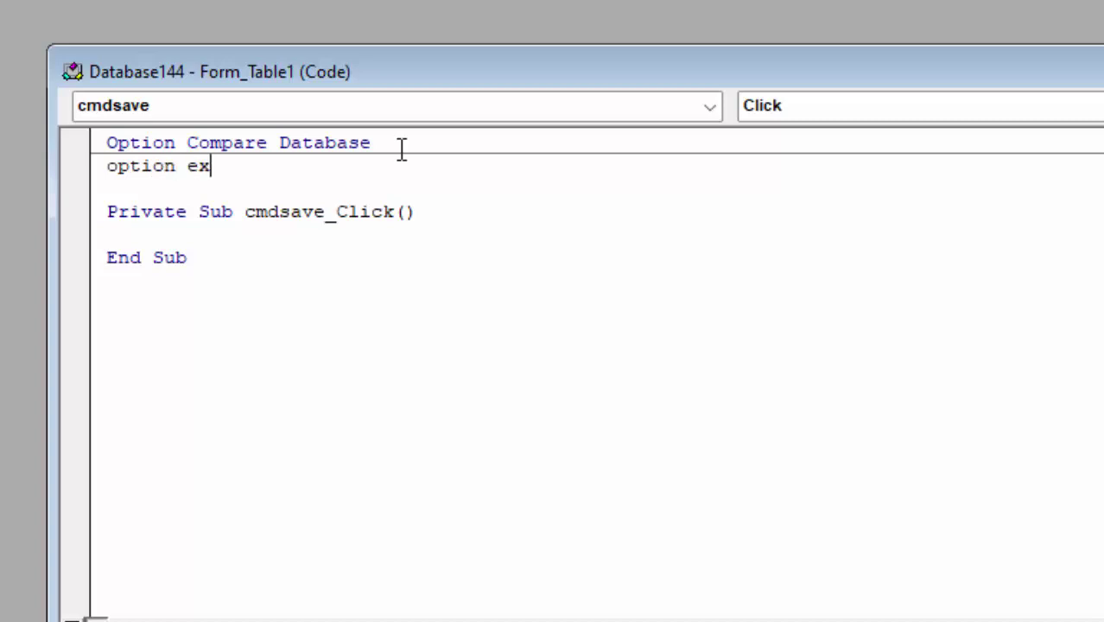
pyautogui.write('plici')
pyautogui.write('t')
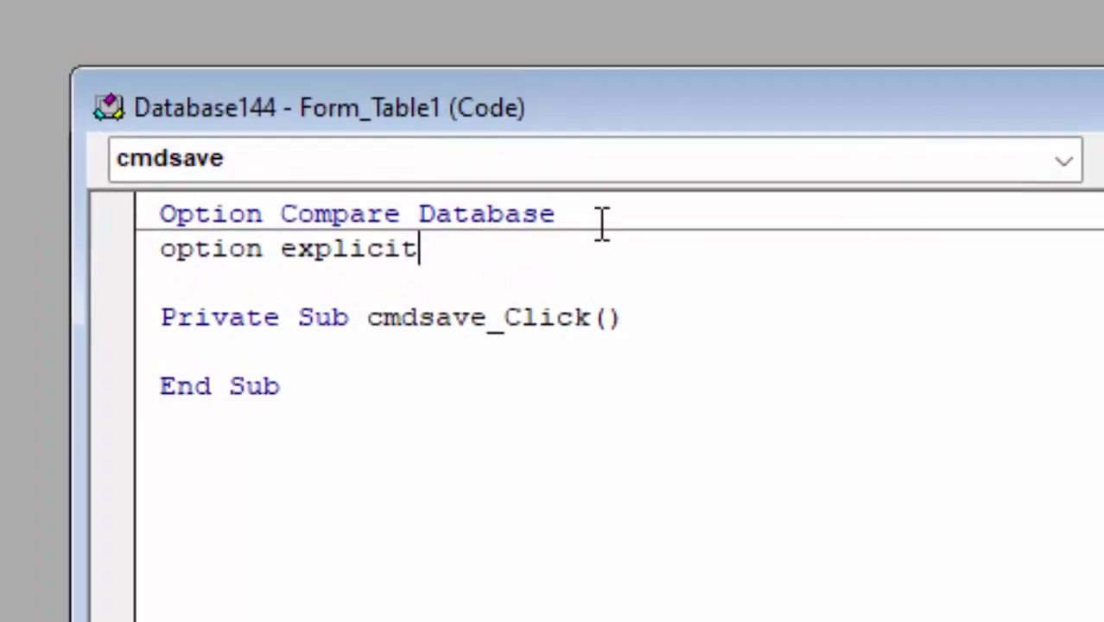
pyautogui.write('e')
pyautogui.press('BackSpace')
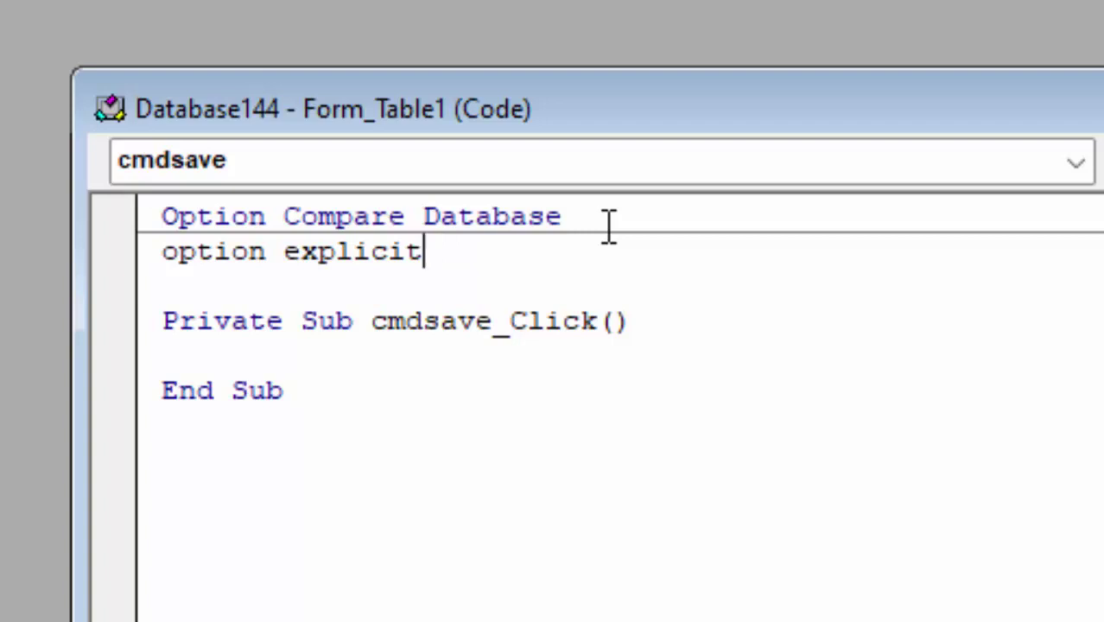
pyautogui.press('Return')
pyautogui.write('Dim')
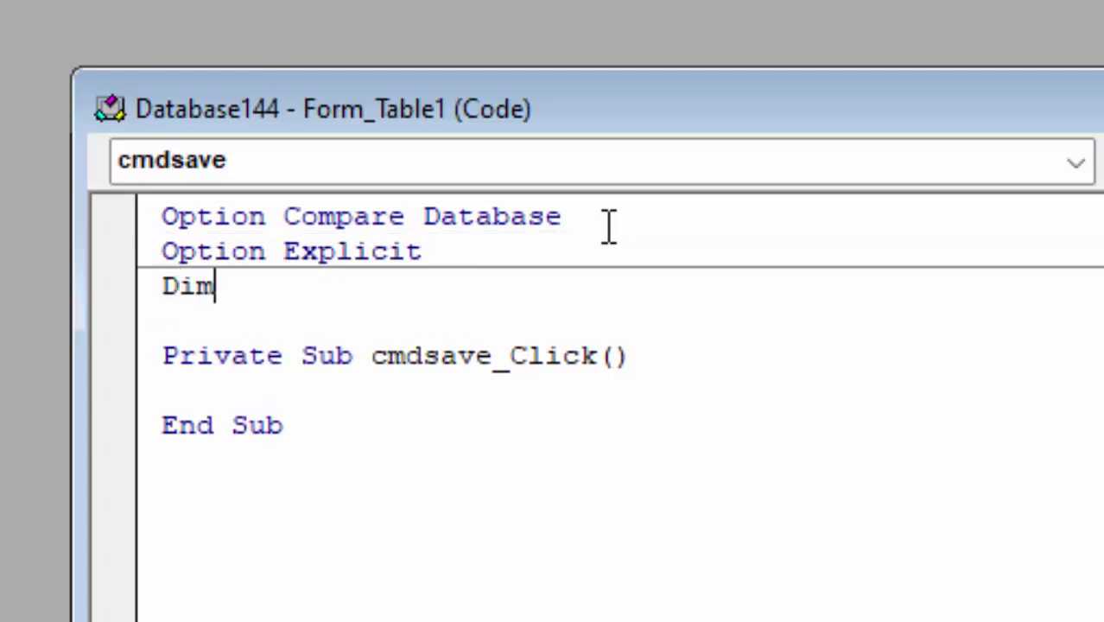
pyautogui.write(' A')
pyautogui.write('Sav')
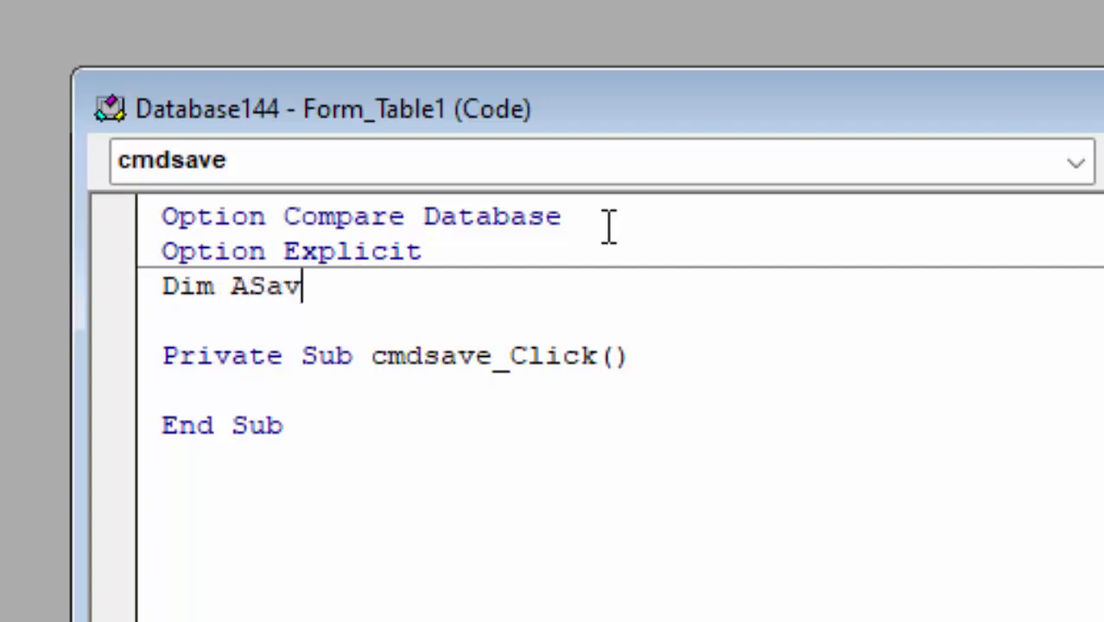
pyautogui.write('e')
pyautogui.write(' A')
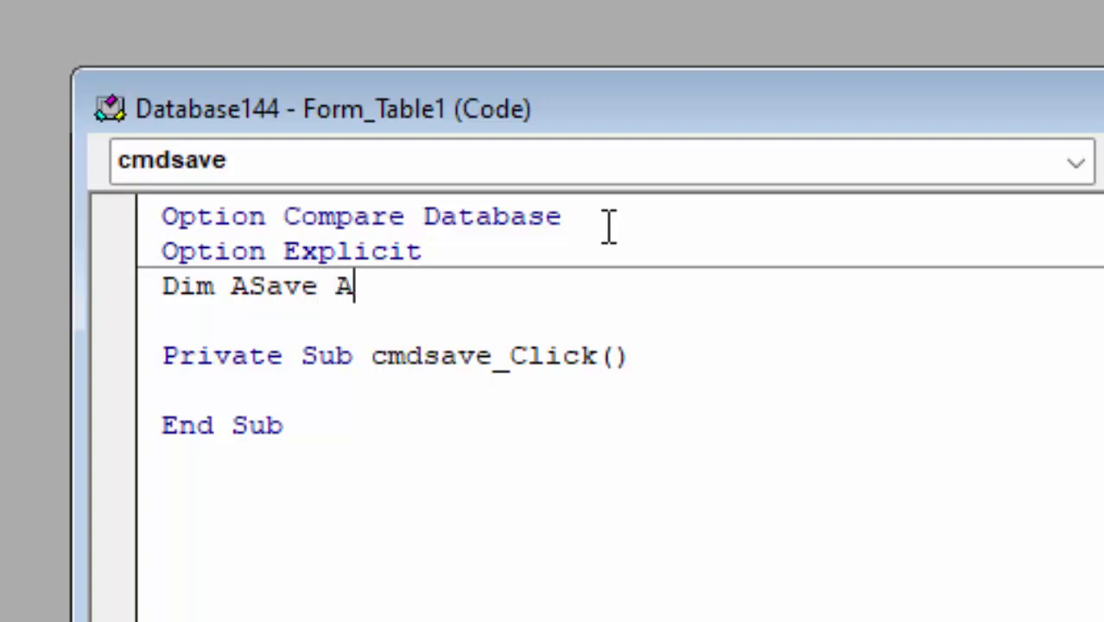
pyautogui.write('s B')
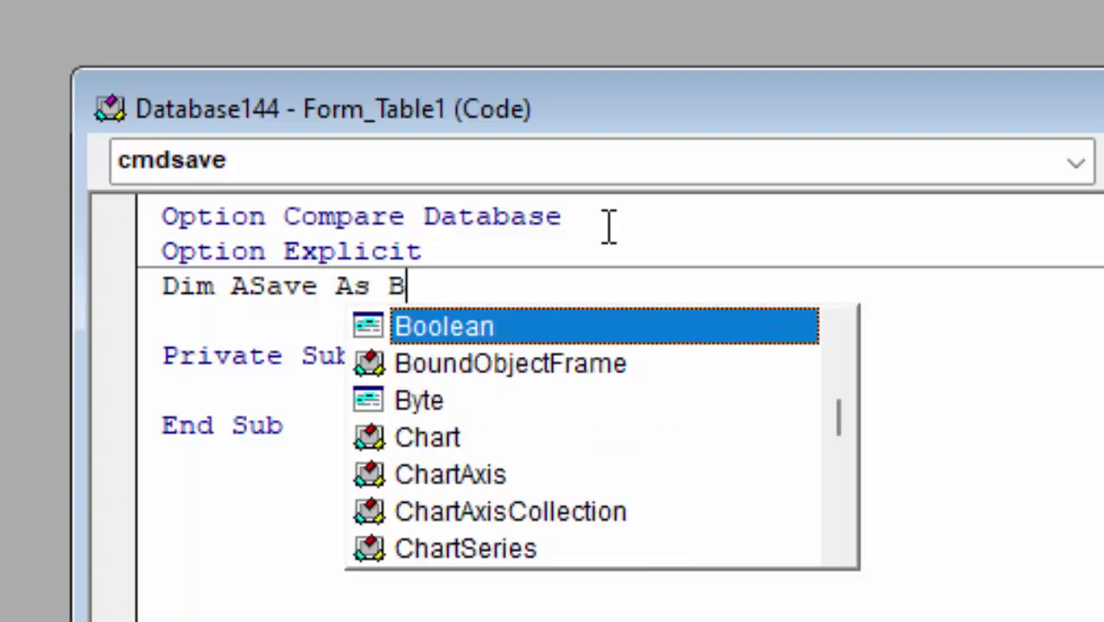
pyautogui.write('oolean')
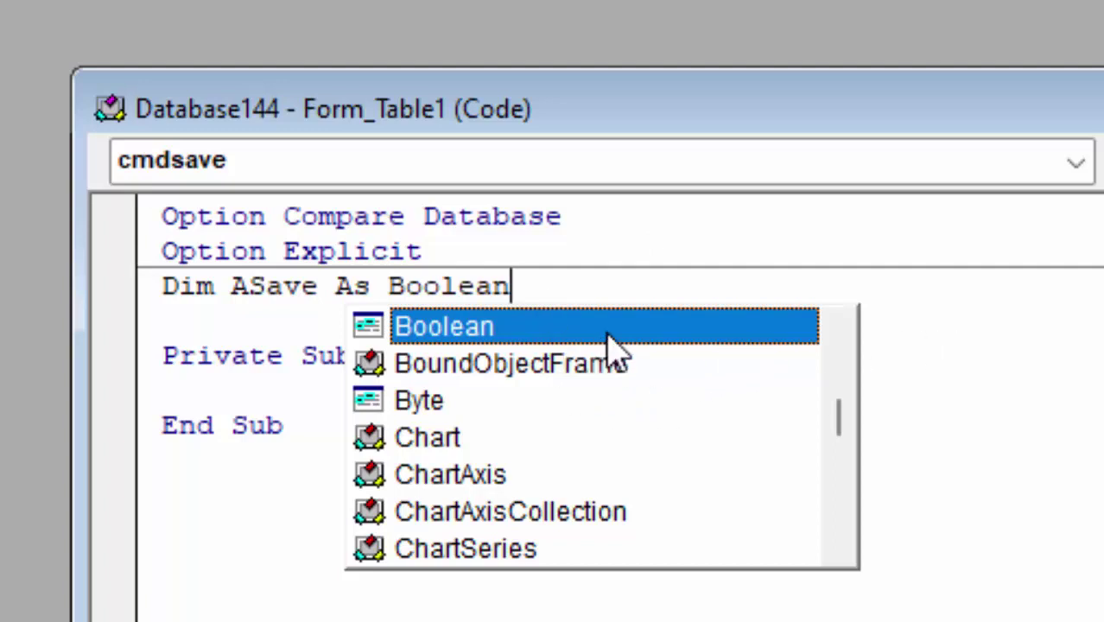
pyautogui.press('Escape')
# In cmdsave_Click, write ASave = True and a MsgBox "Save records successfully".
pyautogui.click(686, 378)
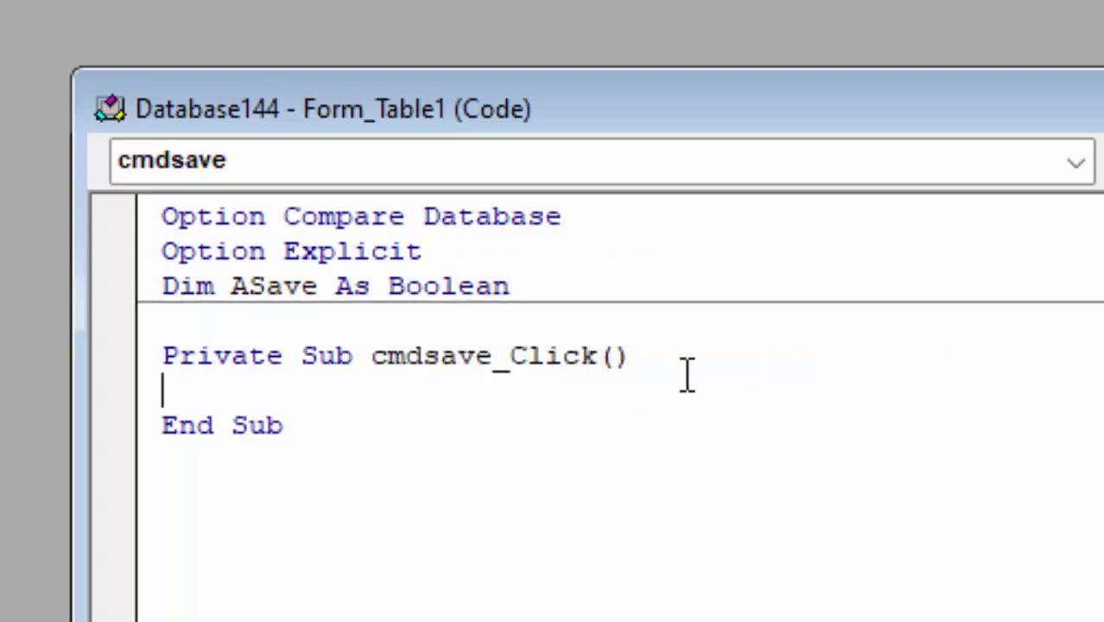
pyautogui.click(687, 358)
pyautogui.press('Return')
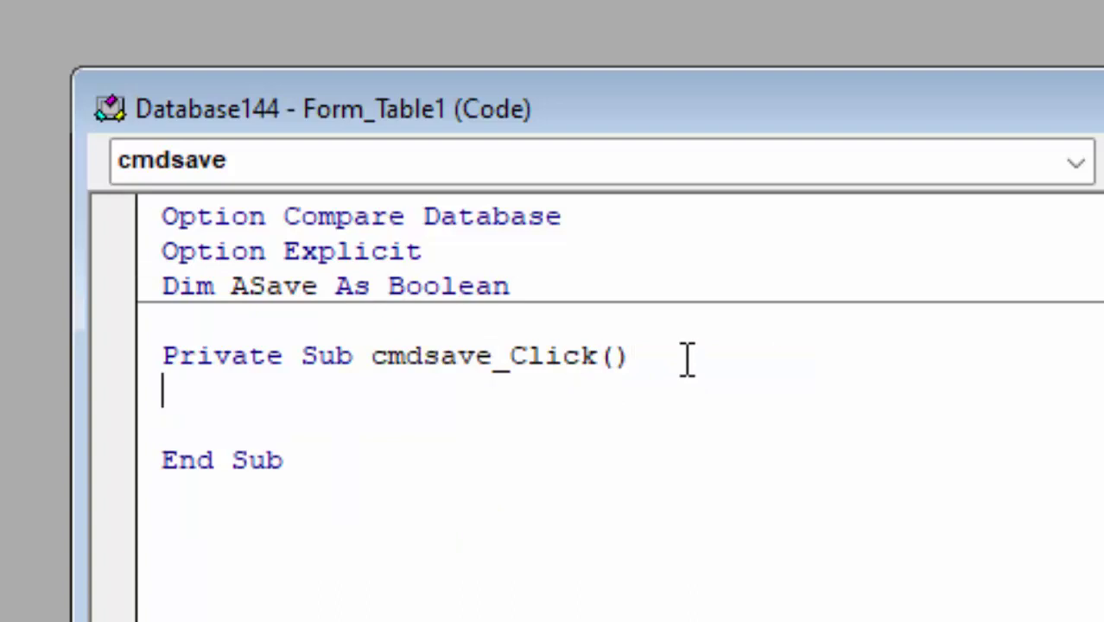
pyautogui.write('Asave')
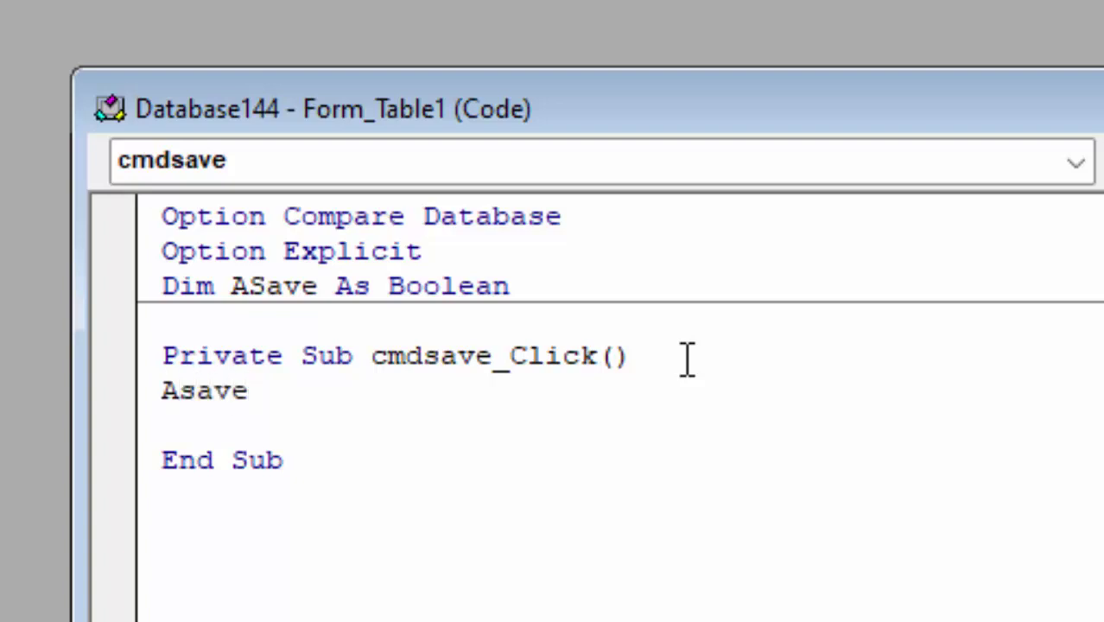
pyautogui.write('=')
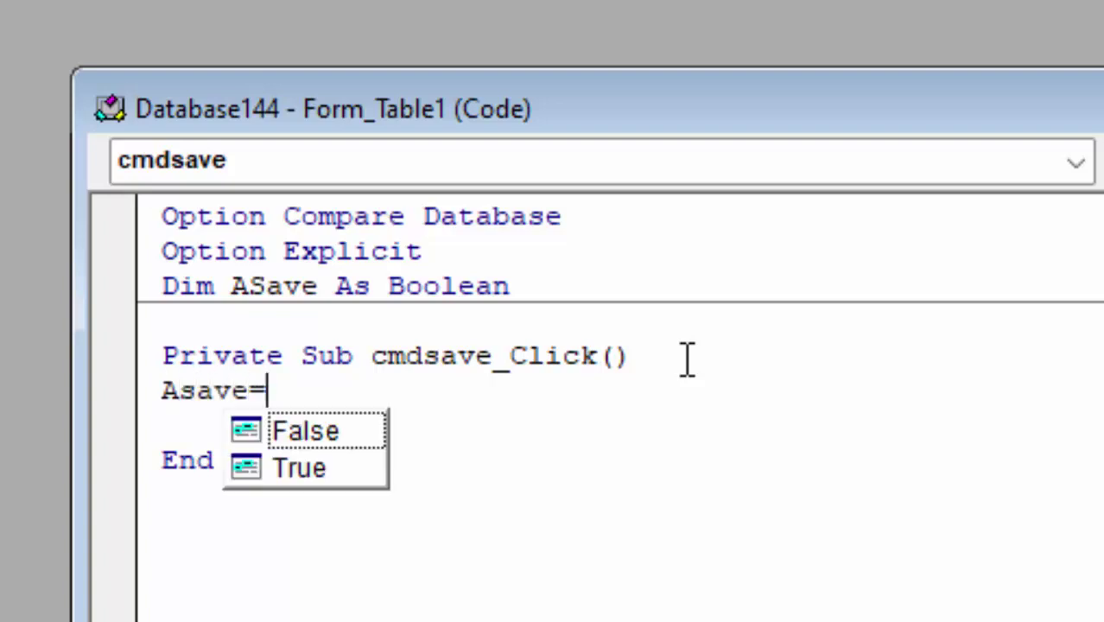
pyautogui.write('True')
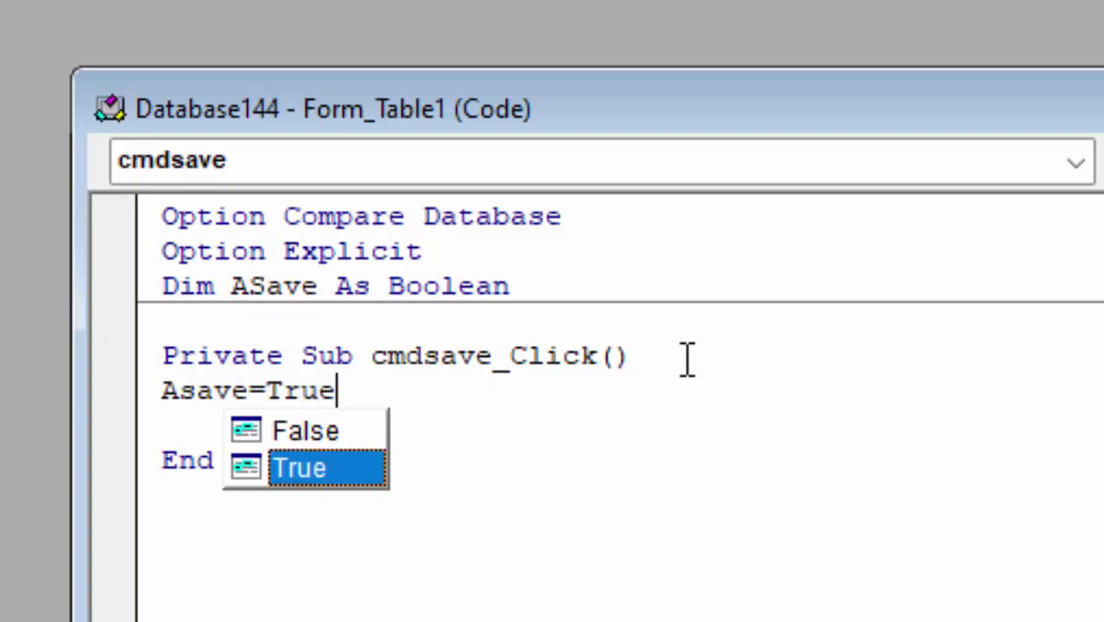
pyautogui.press('Return')
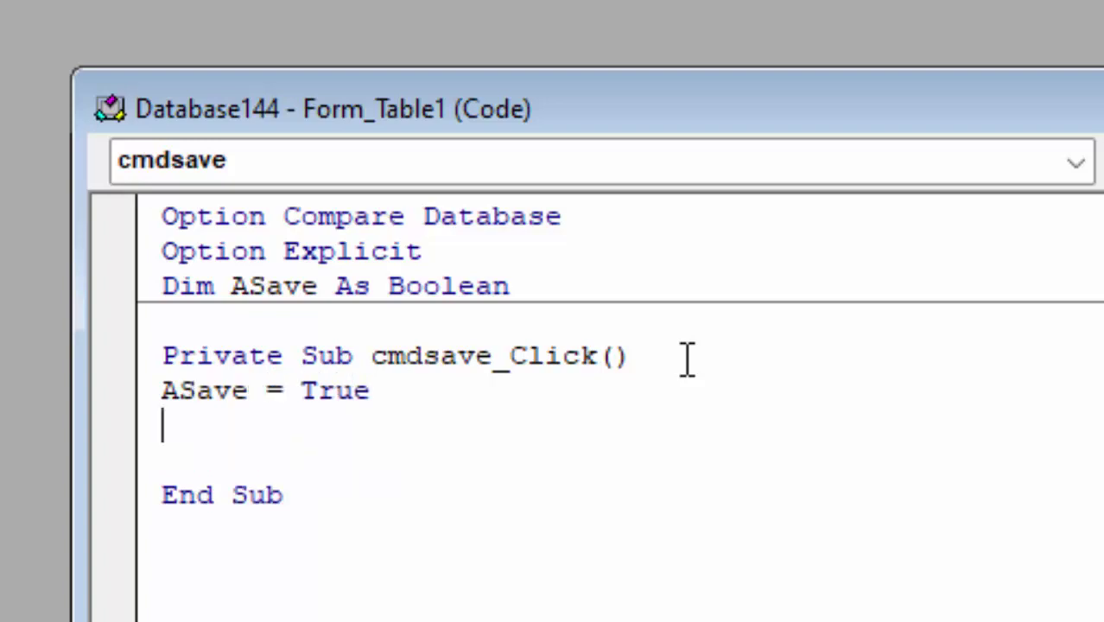
pyautogui.write('Msg')
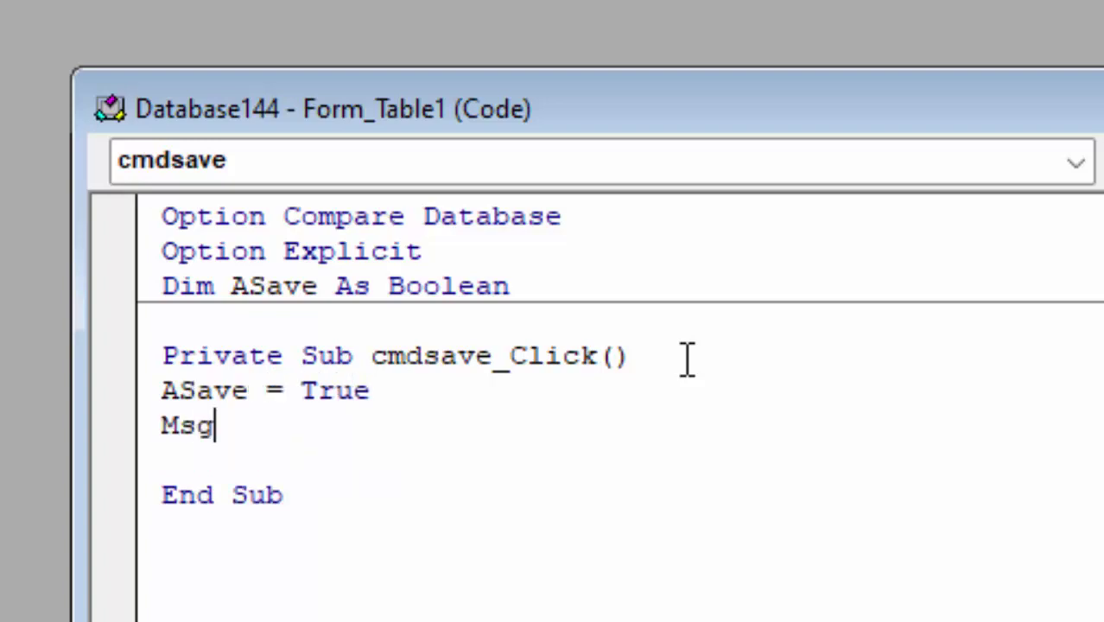
pyautogui.write('B')
pyautogui.write('px ')
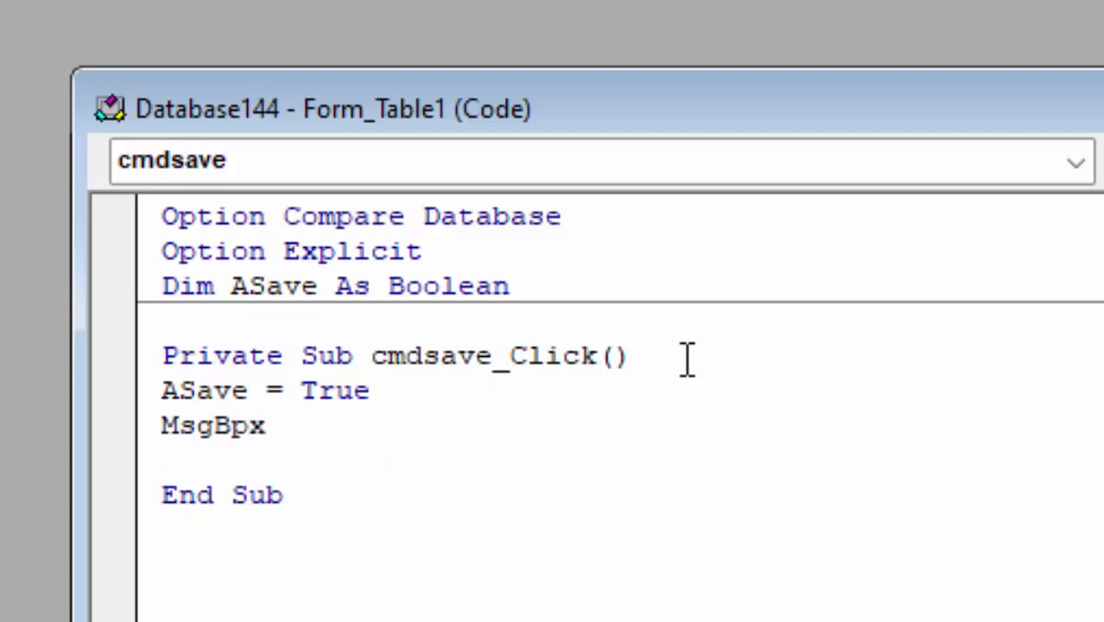
pyautogui.write('"')
pyautogui.write('Save ')
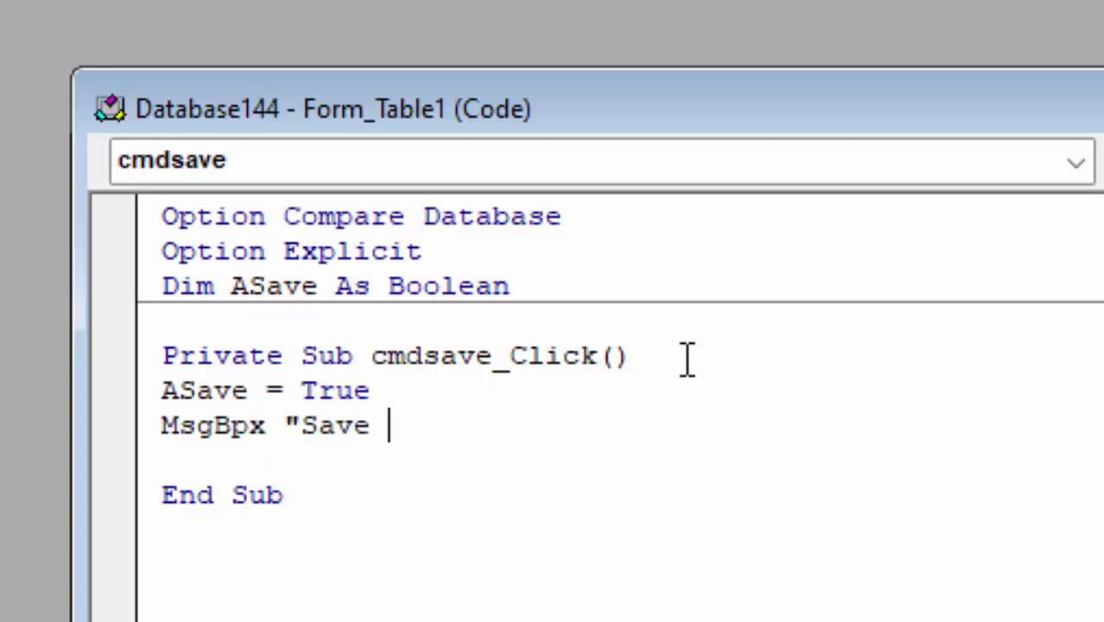
pyautogui.write('recor')
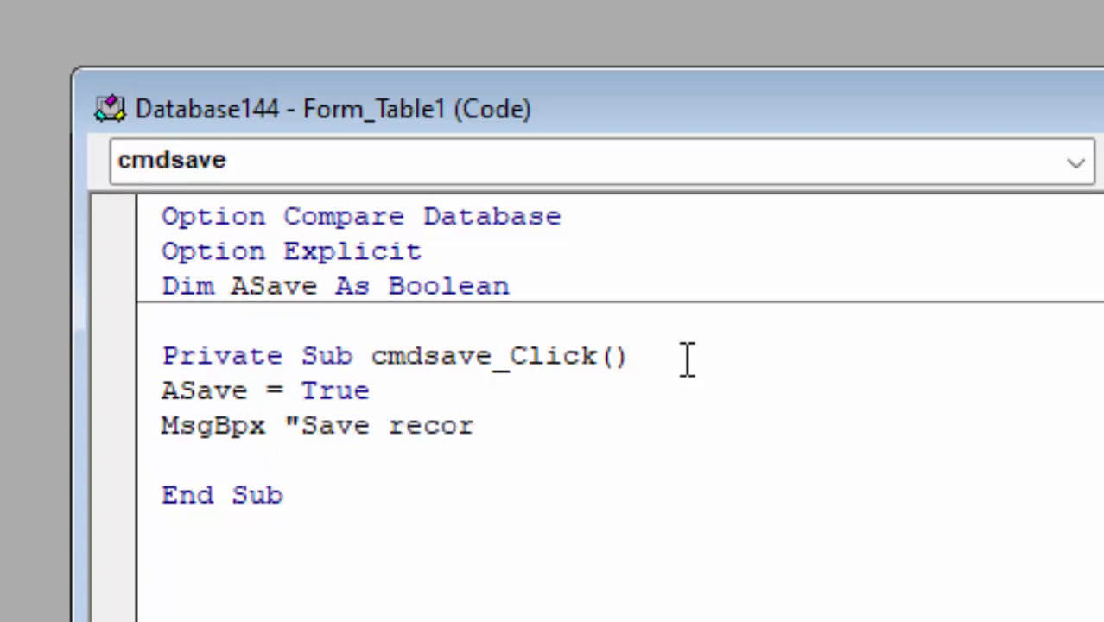
pyautogui.write('ds')
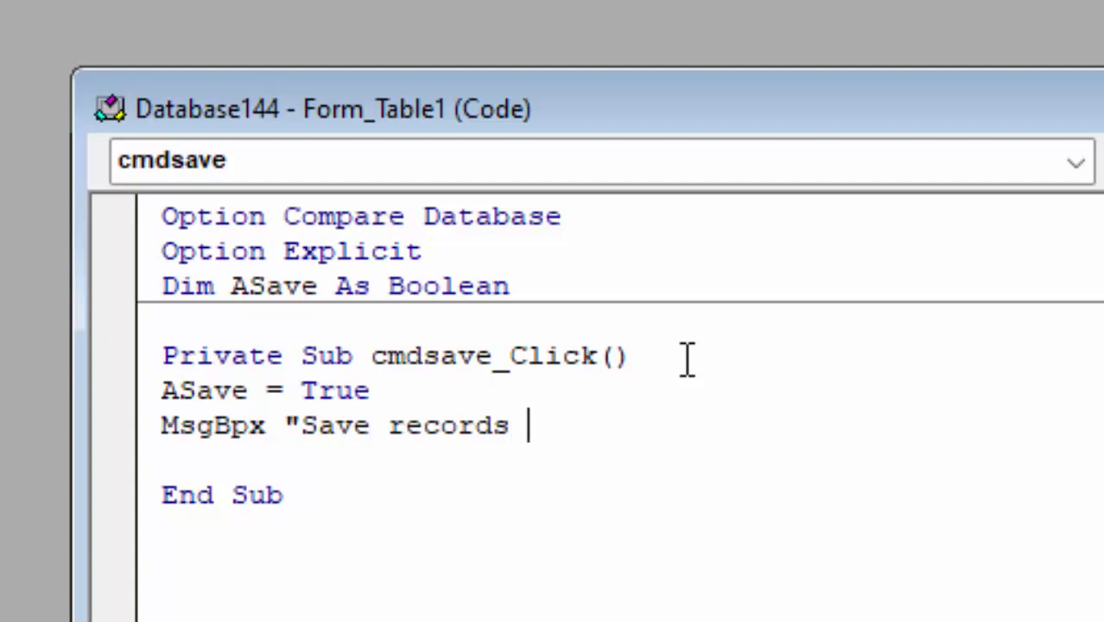
pyautogui.write(' succe')
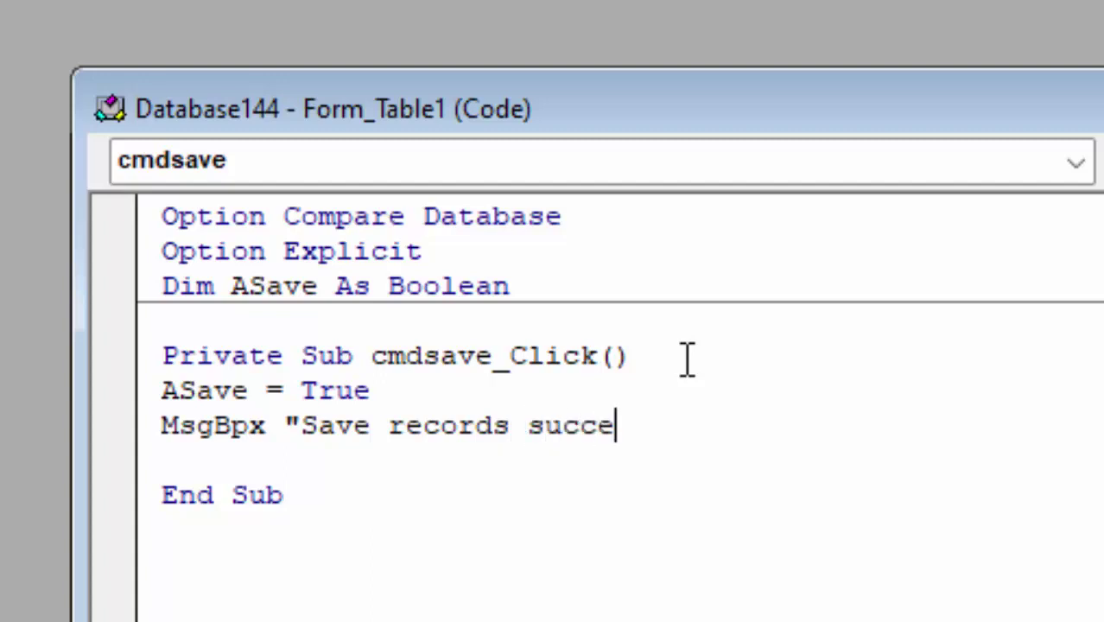
pyautogui.write('ssfull')
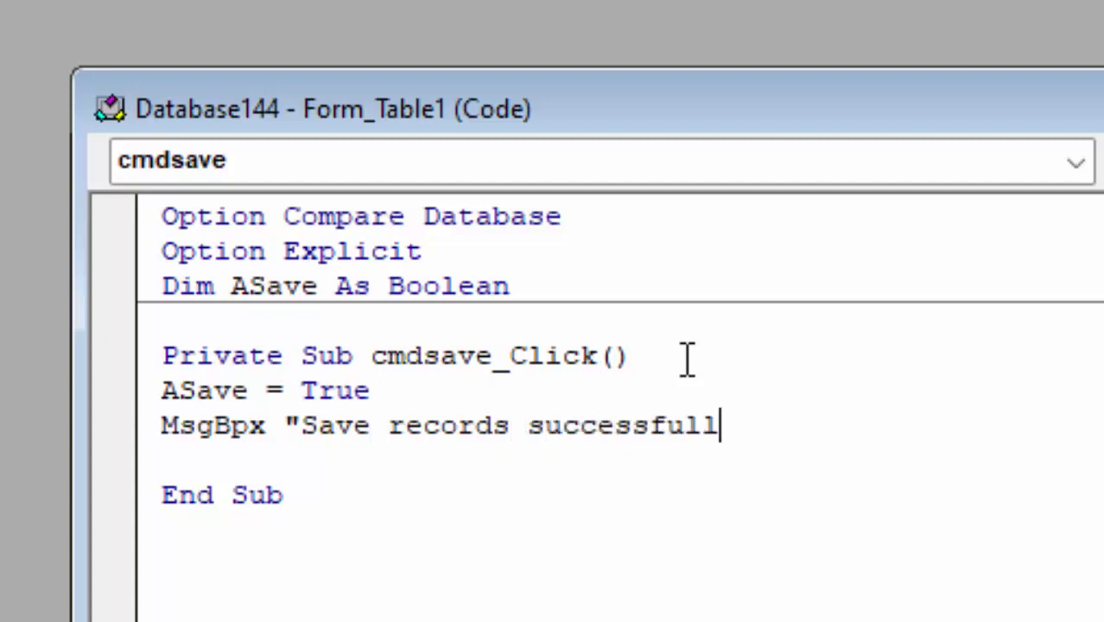
pyautogui.write('y"')
# Declare Private Sub Form_BeforeUpdate(Cancel As Integer) with If ASave = False Then and cancel=True.
pyautogui.press('Down')
pyautogui.press('Down')
pyautogui.press('Down')
pyautogui.write('p')
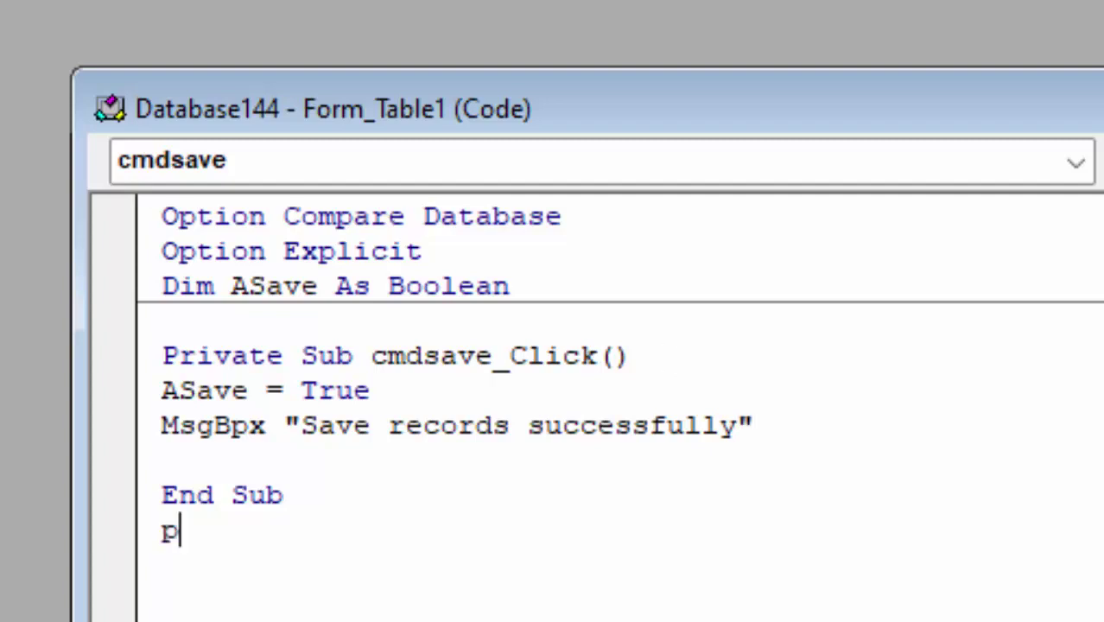
pyautogui.write('rivat')
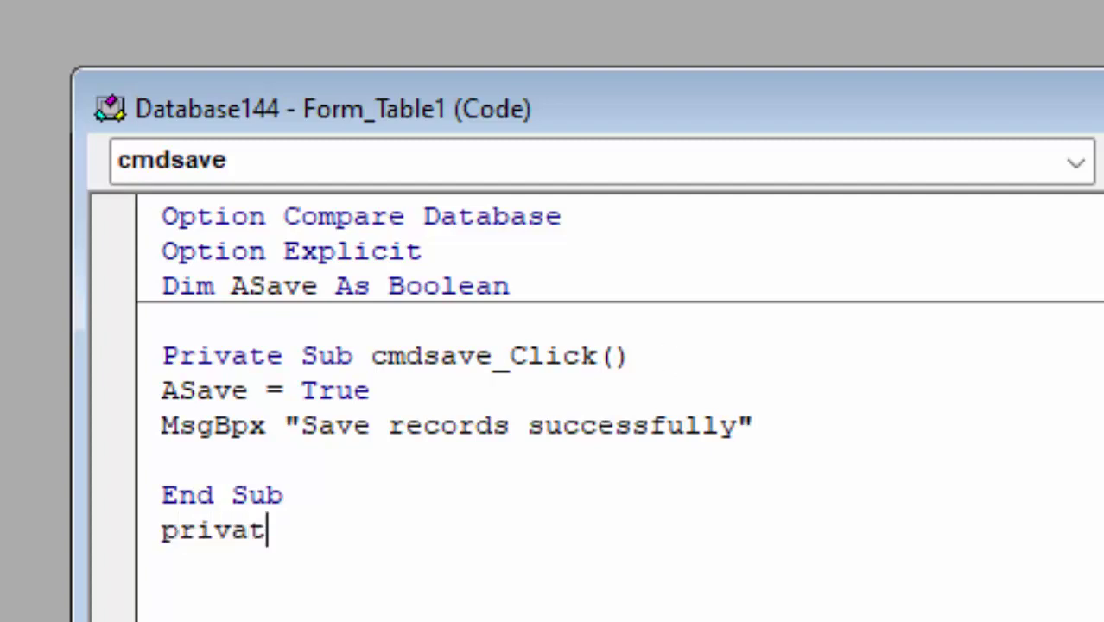
pyautogui.write('e')
pyautogui.write(' Sub Fo')
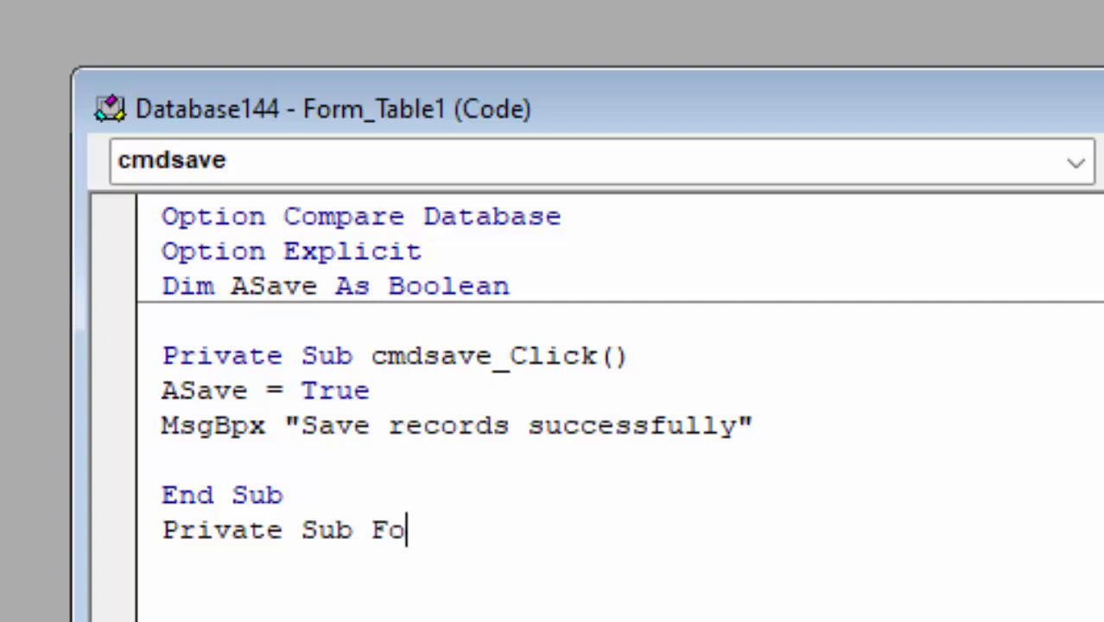
pyautogui.write('rm')
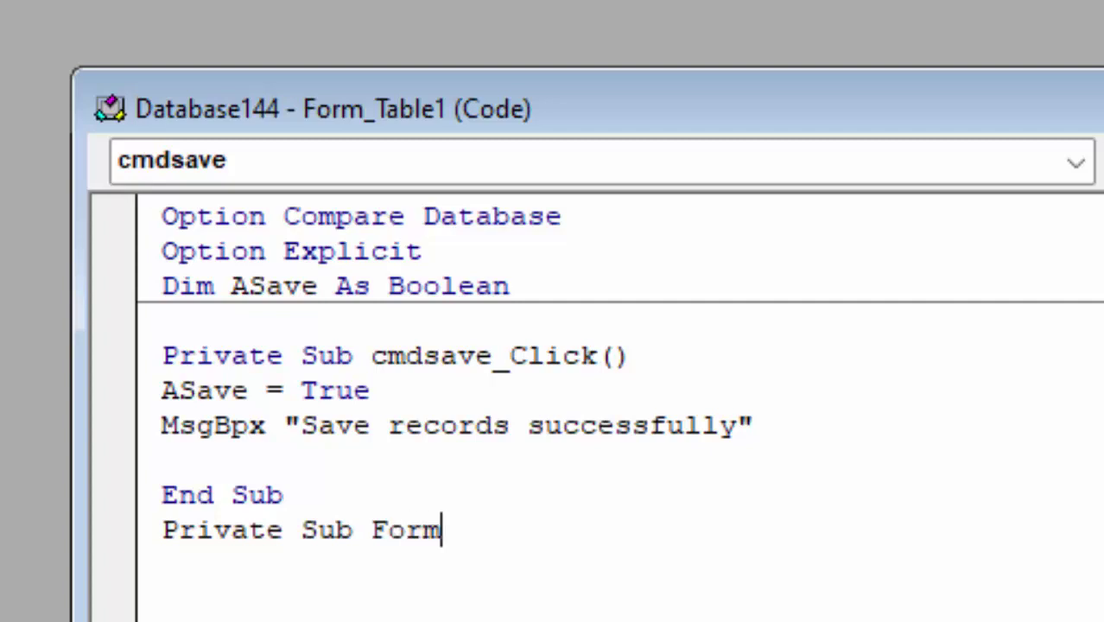
pyautogui.write('_')
pyautogui.write('Befor')
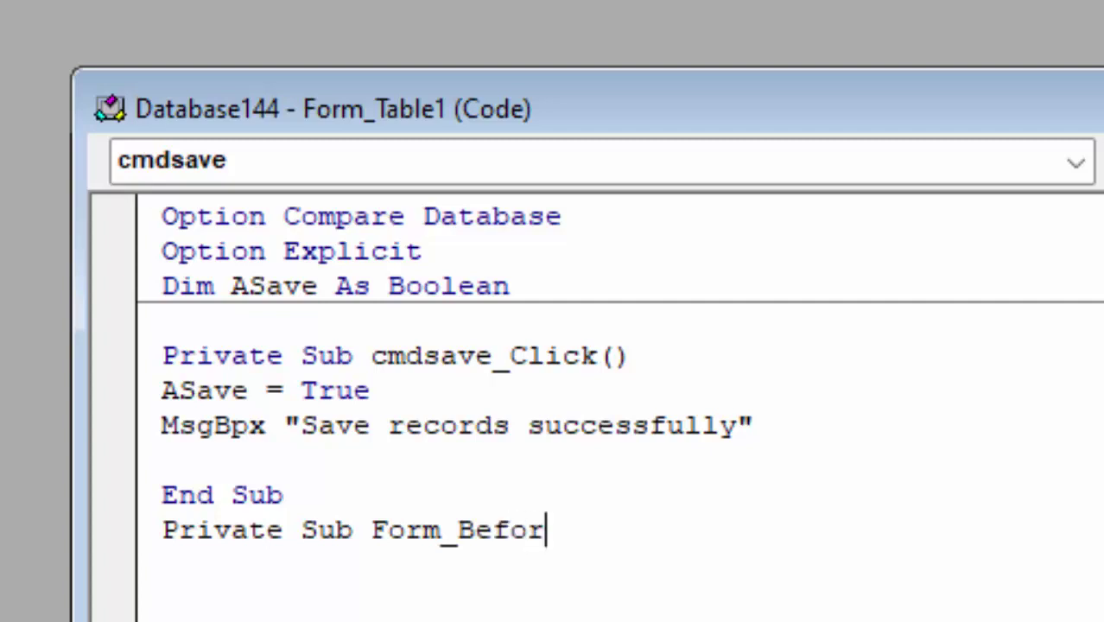
pyautogui.write('e')
pyautogui.write('Upda')
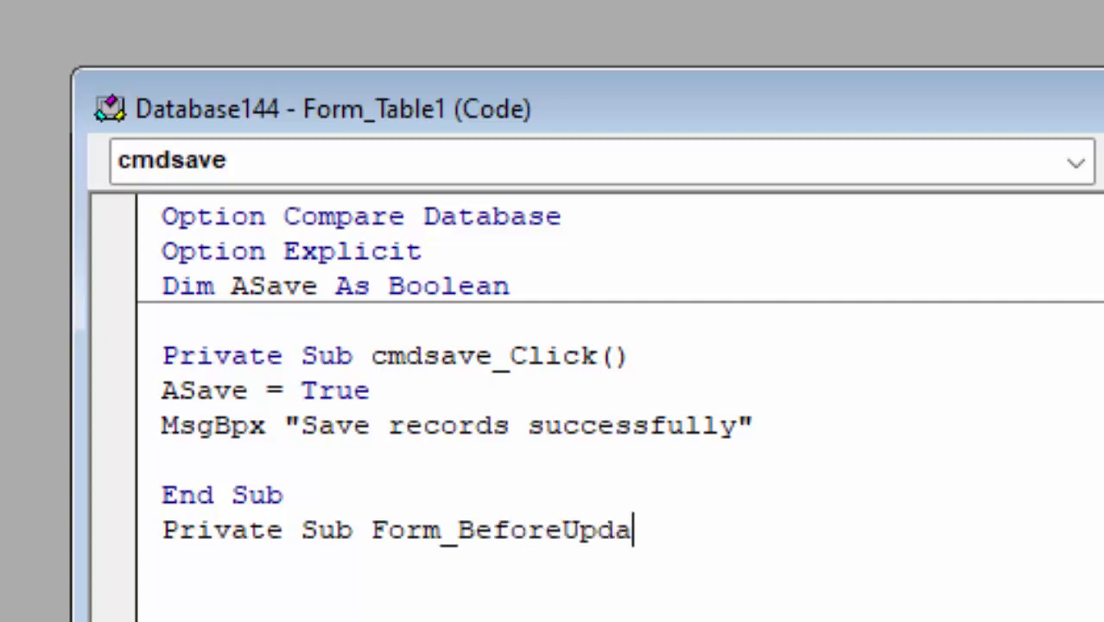
pyautogui.write('te')
pyautogui.write('(')
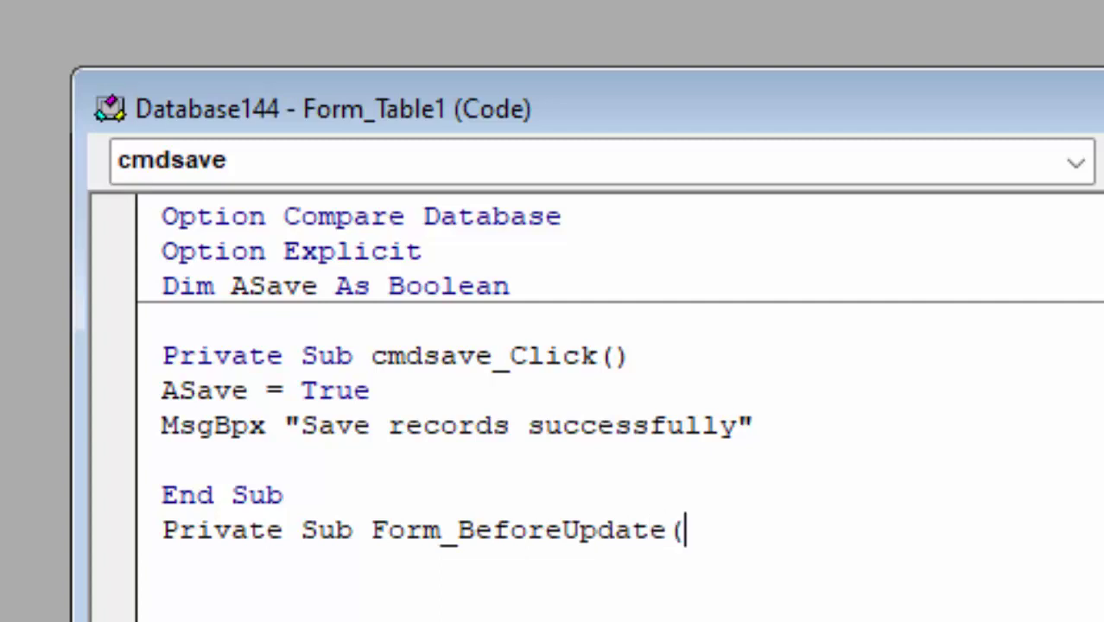
pyautogui.write('Cance')
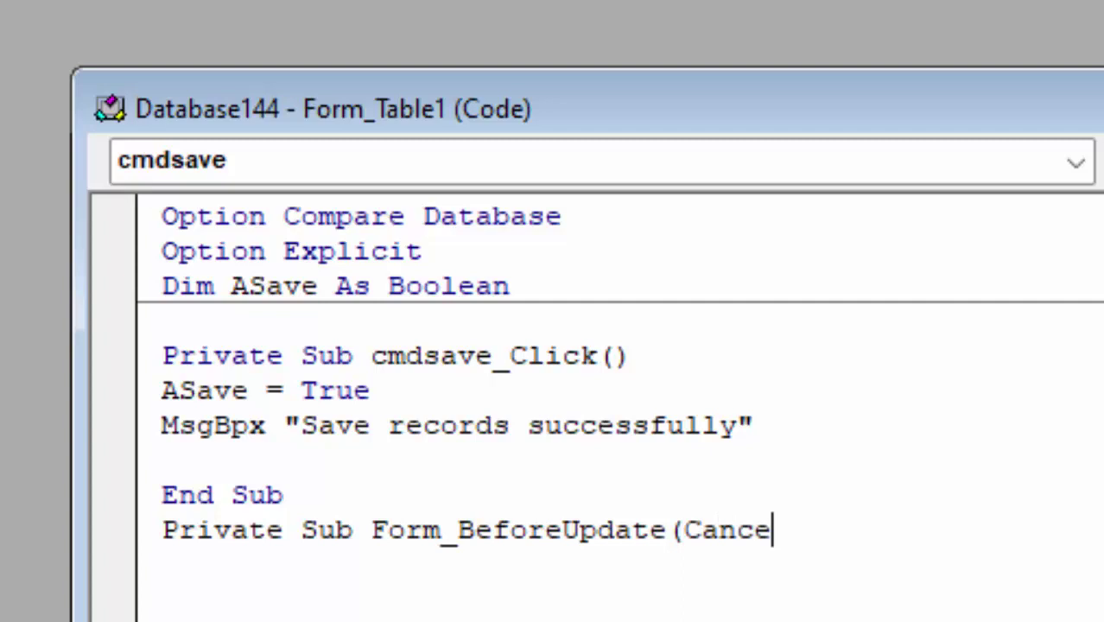
pyautogui.write('l as ')
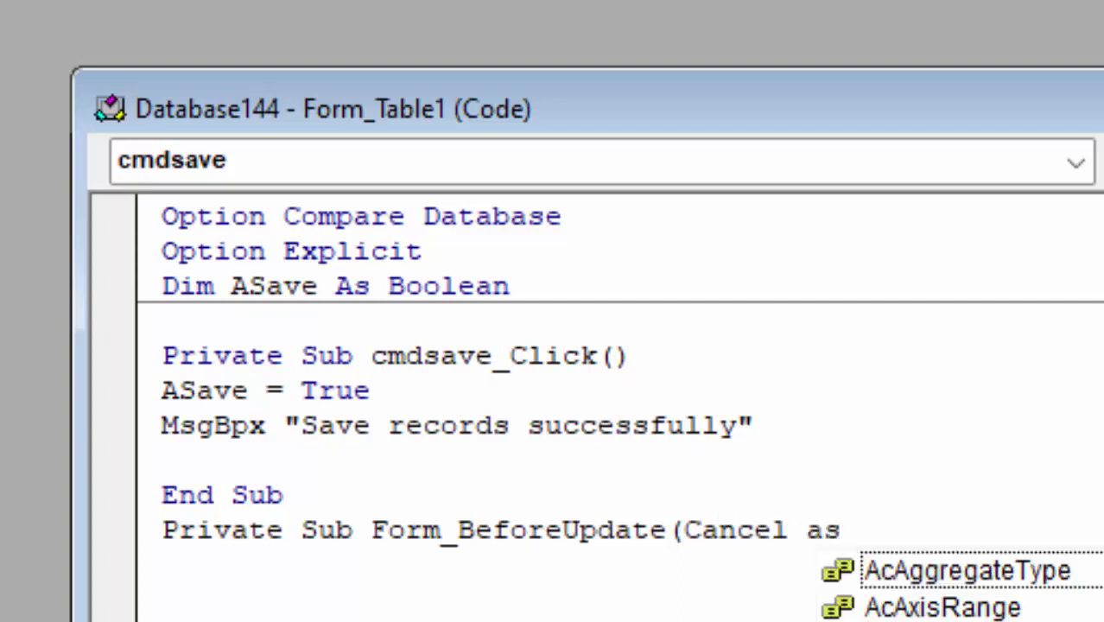
pyautogui.write('I')
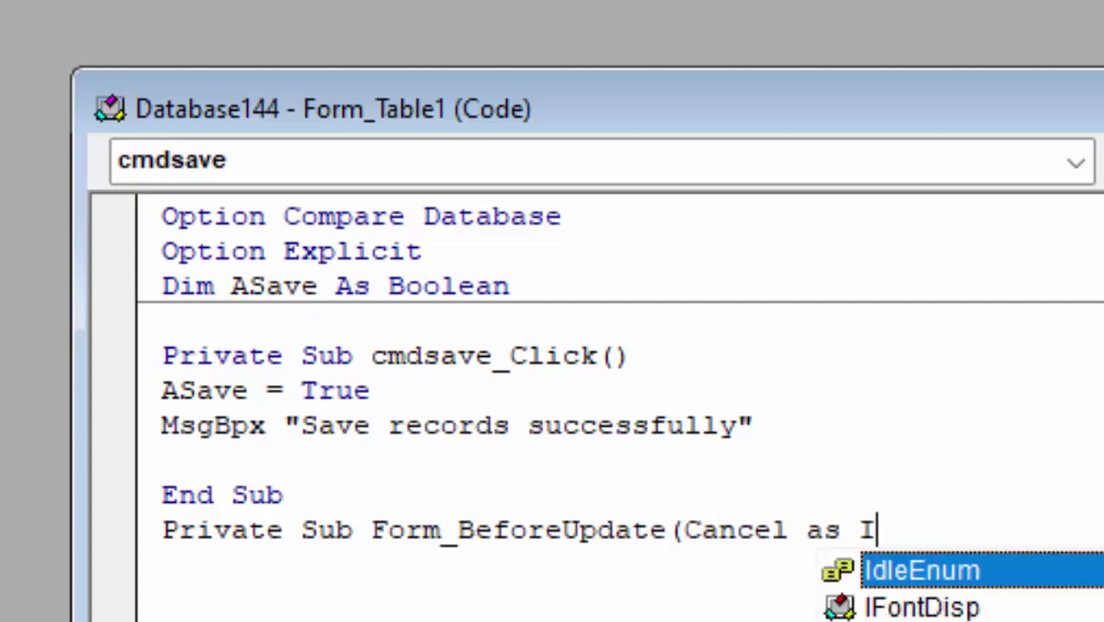
pyautogui.write('nteger')
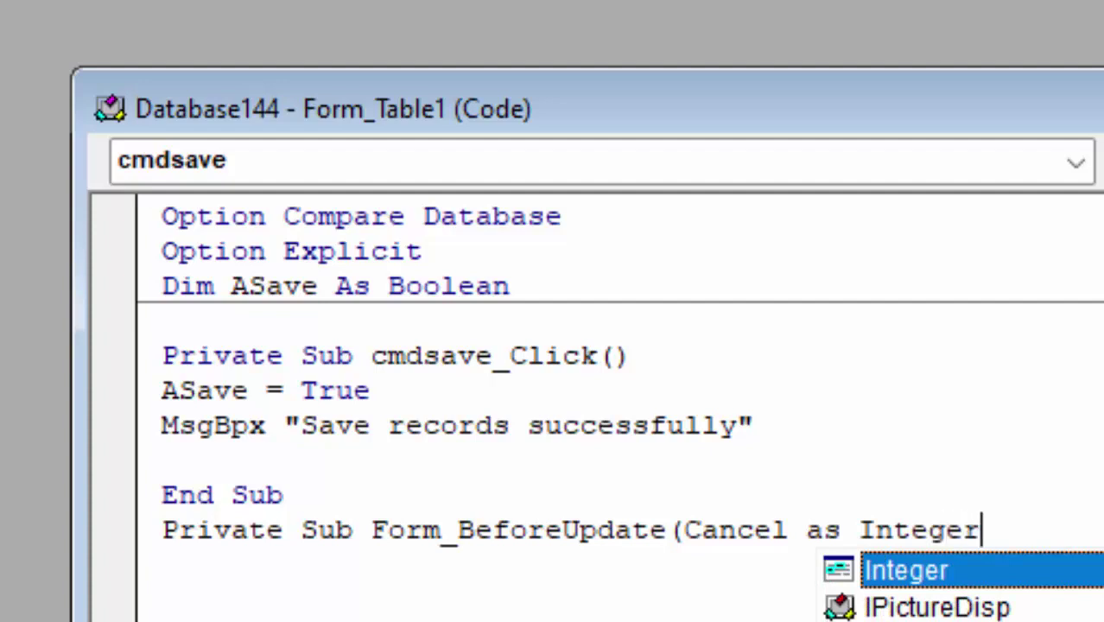
pyautogui.write(')')
pyautogui.press('Return')
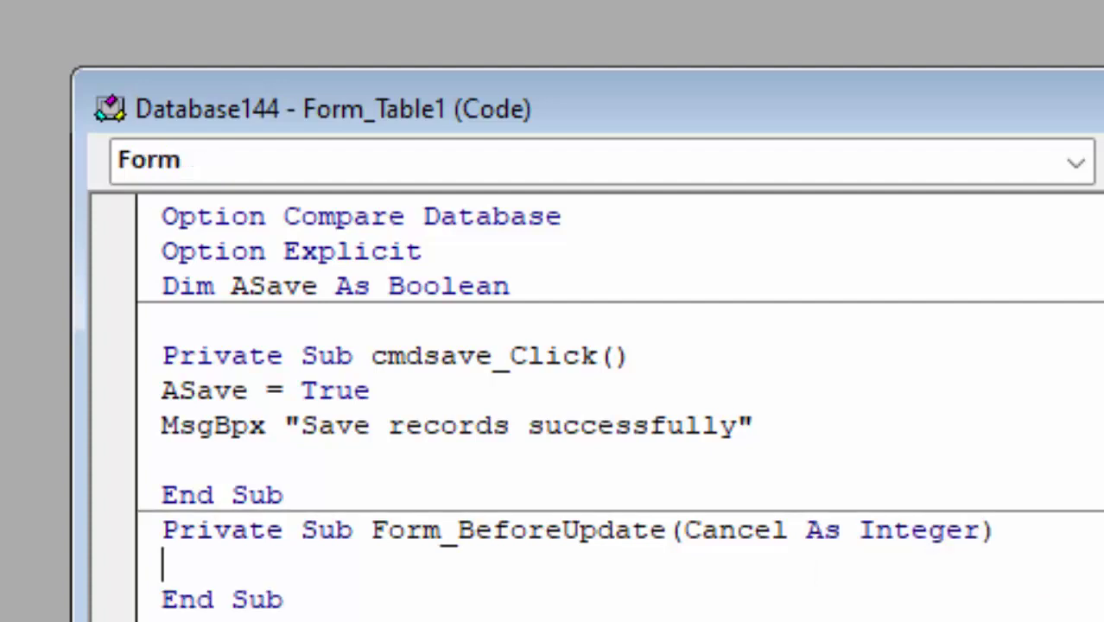
pyautogui.write('if')
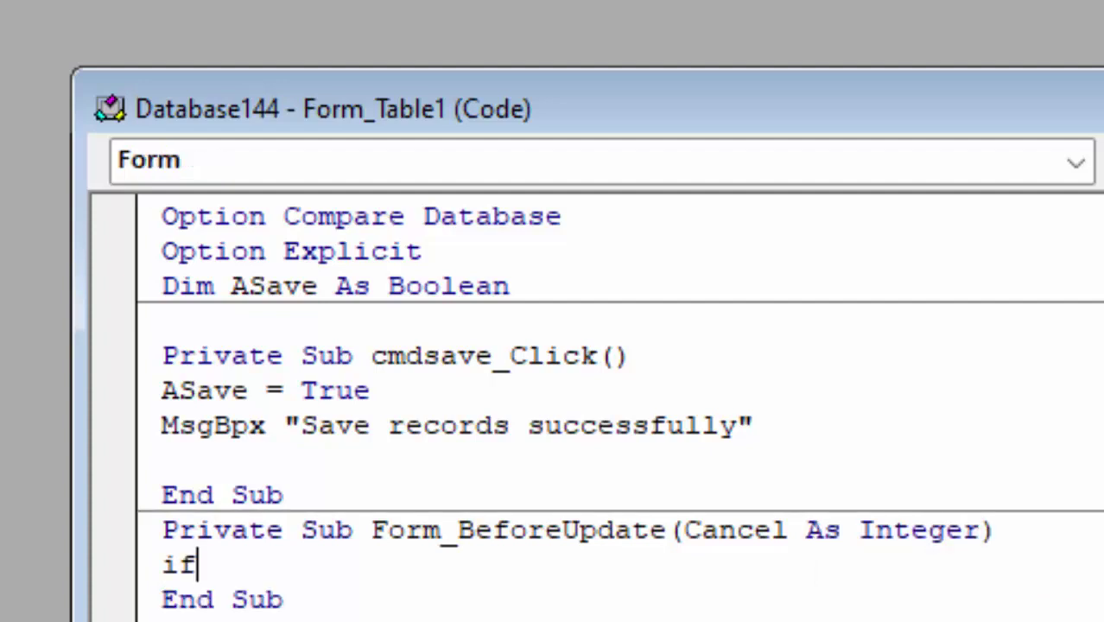
pyautogui.write(' A')
pyautogui.write('S')
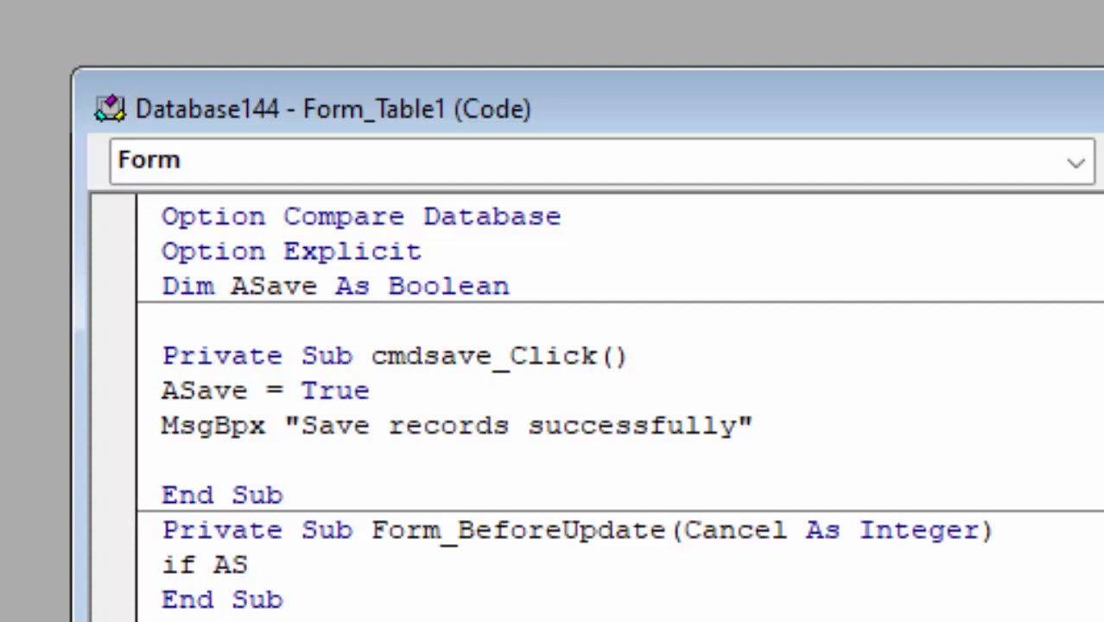
pyautogui.write('ac')
pyautogui.press('BackSpace')
pyautogui.write('ve')
pyautogui.write('=Fa')
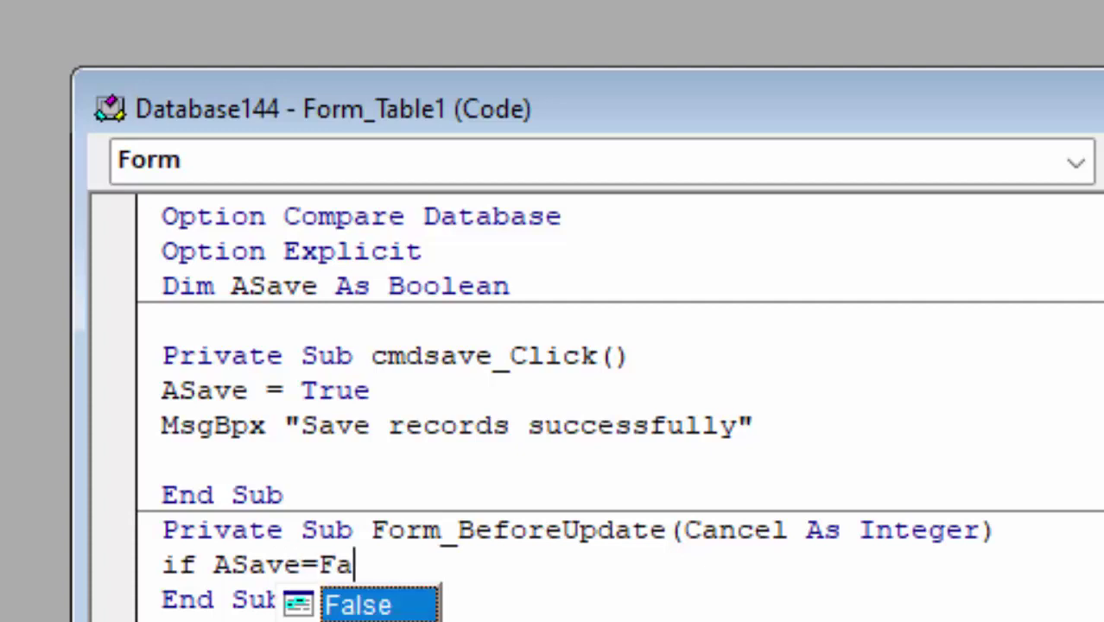
pyautogui.write('lse ')
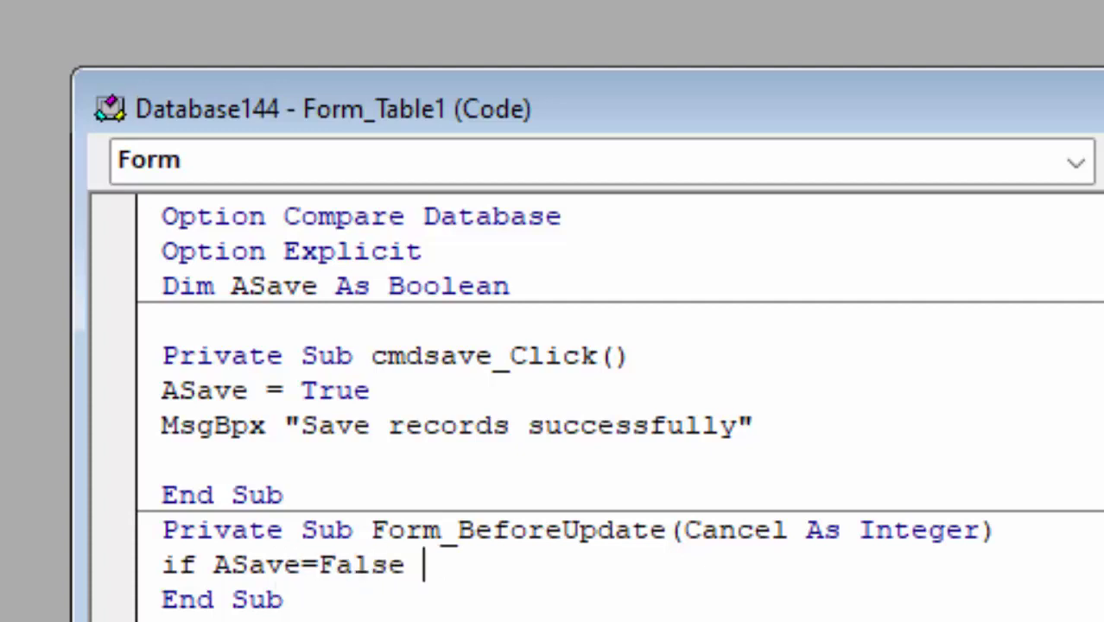
pyautogui.write('Th')
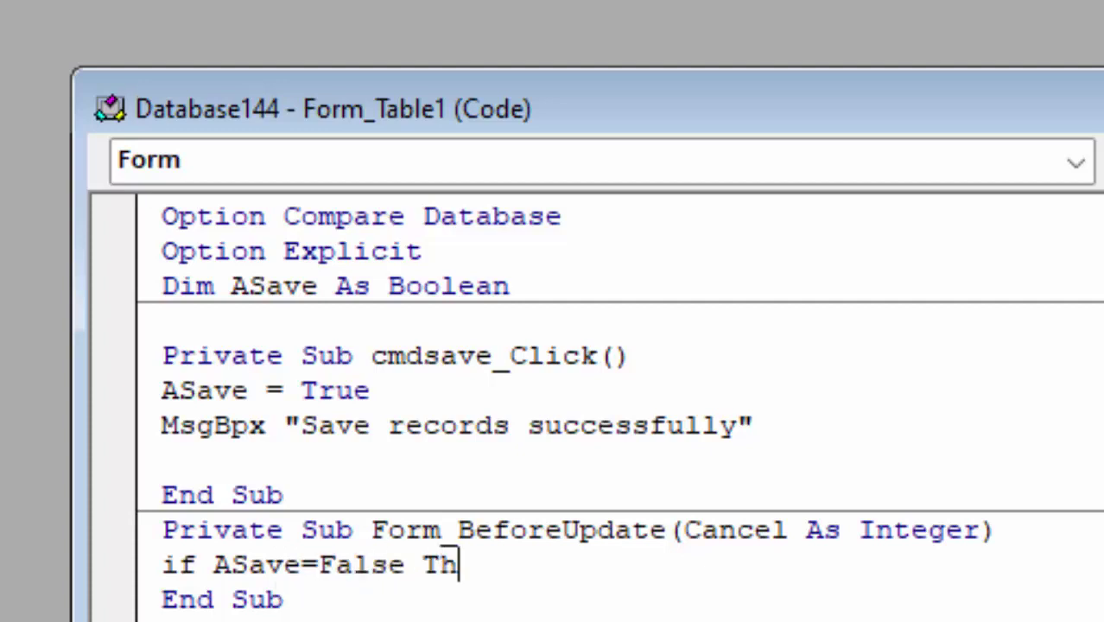
pyautogui.write('en')
pyautogui.press('Return')
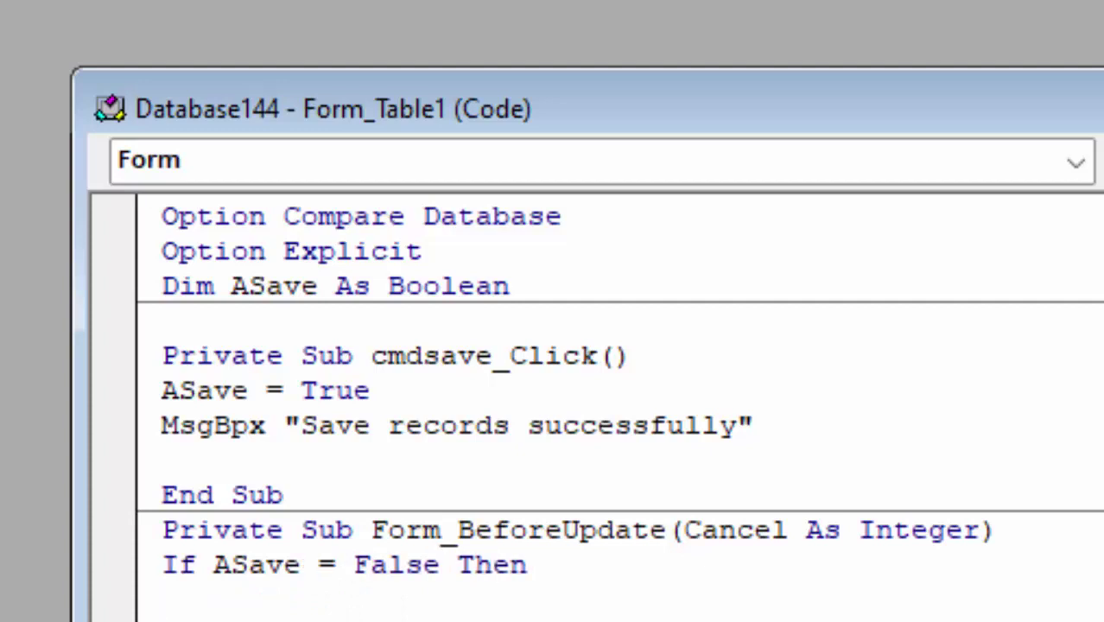
pyautogui.write('ca')
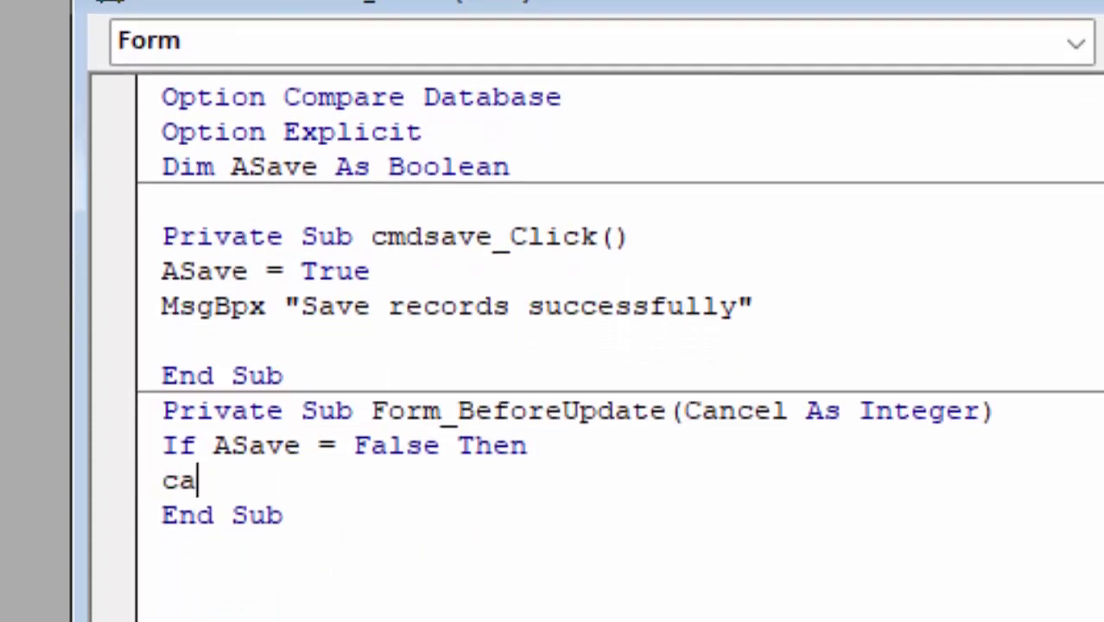
pyautogui.write('ncel=')
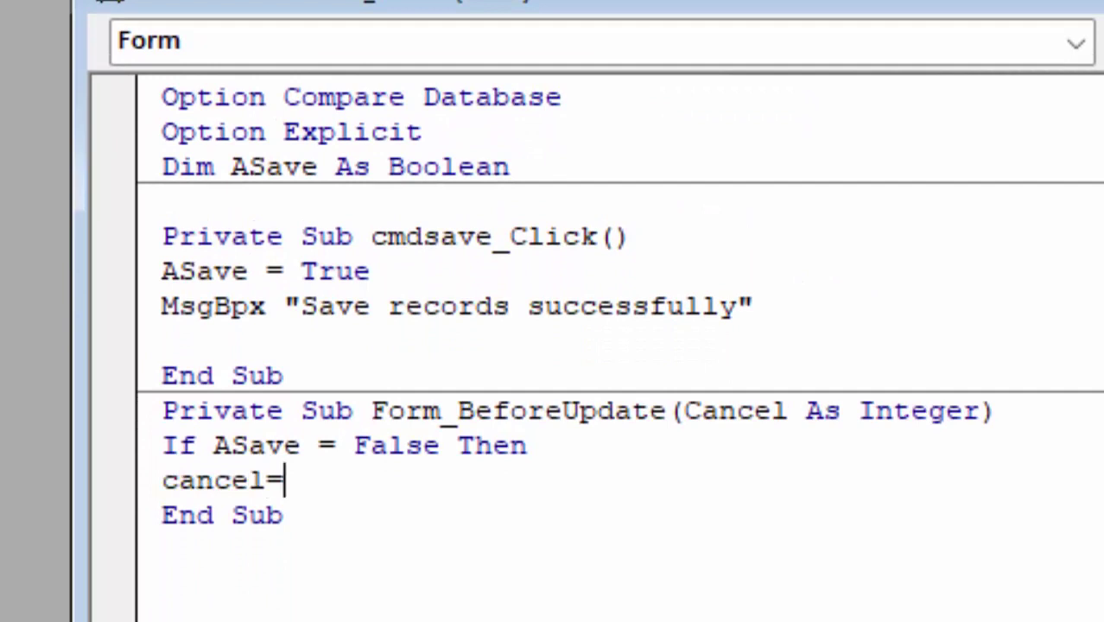
pyautogui.write('T')
pyautogui.write('rue')
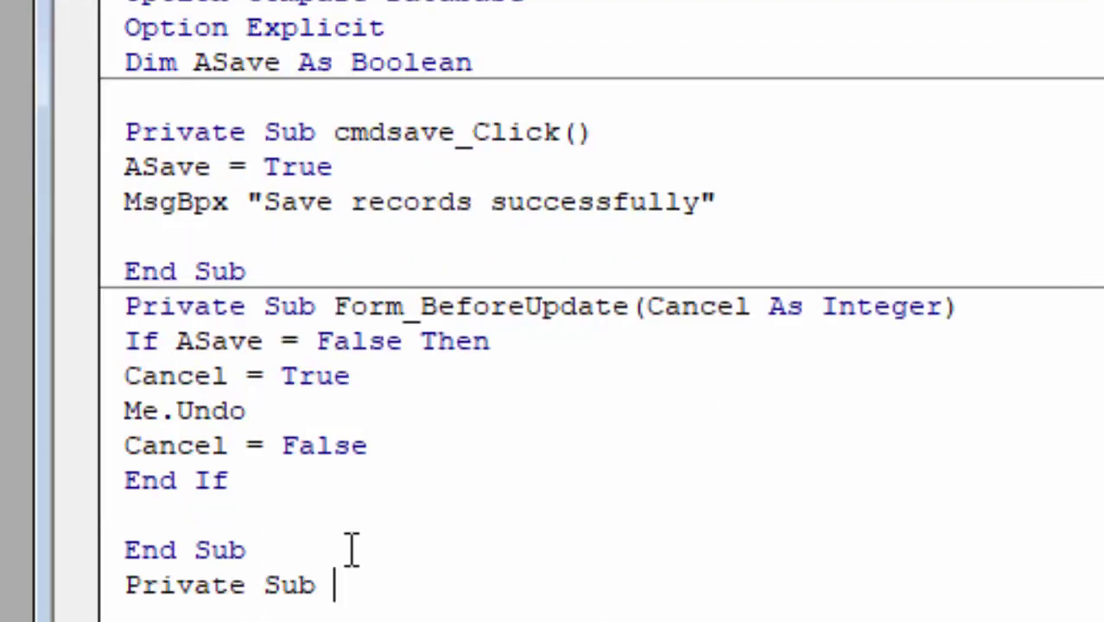
# Add a Private Sub Form_current() procedure that sets ASave = False.
pyautogui.write('For')
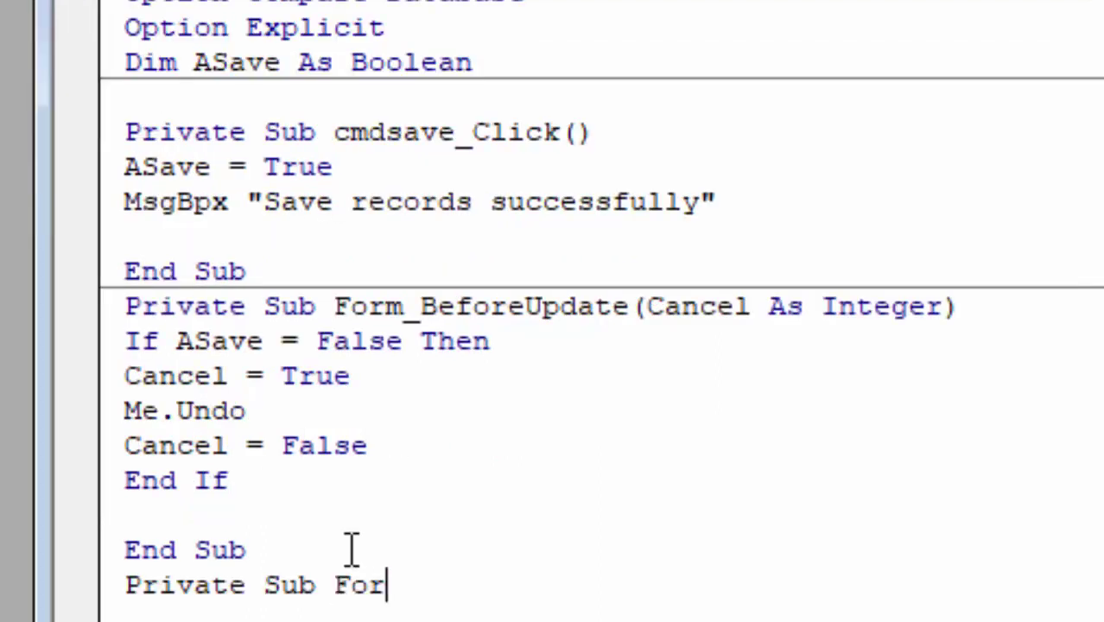
pyautogui.write('n')
pyautogui.press('BackSpace')
pyautogui.write('m')
pyautogui.write('_c')
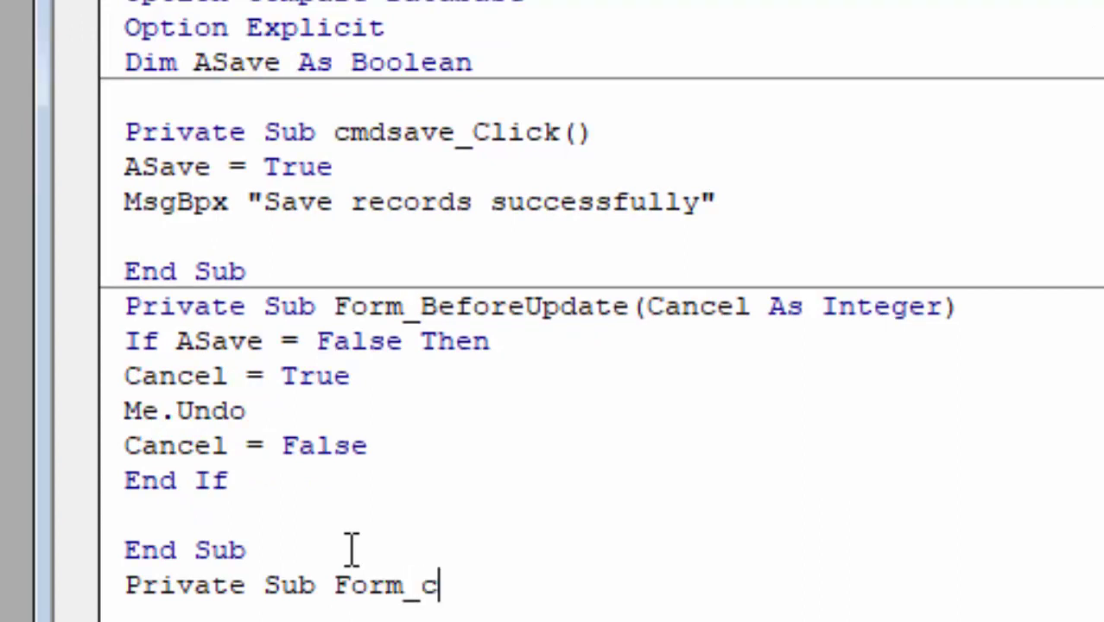
pyautogui.write('urre')
pyautogui.write('nt')
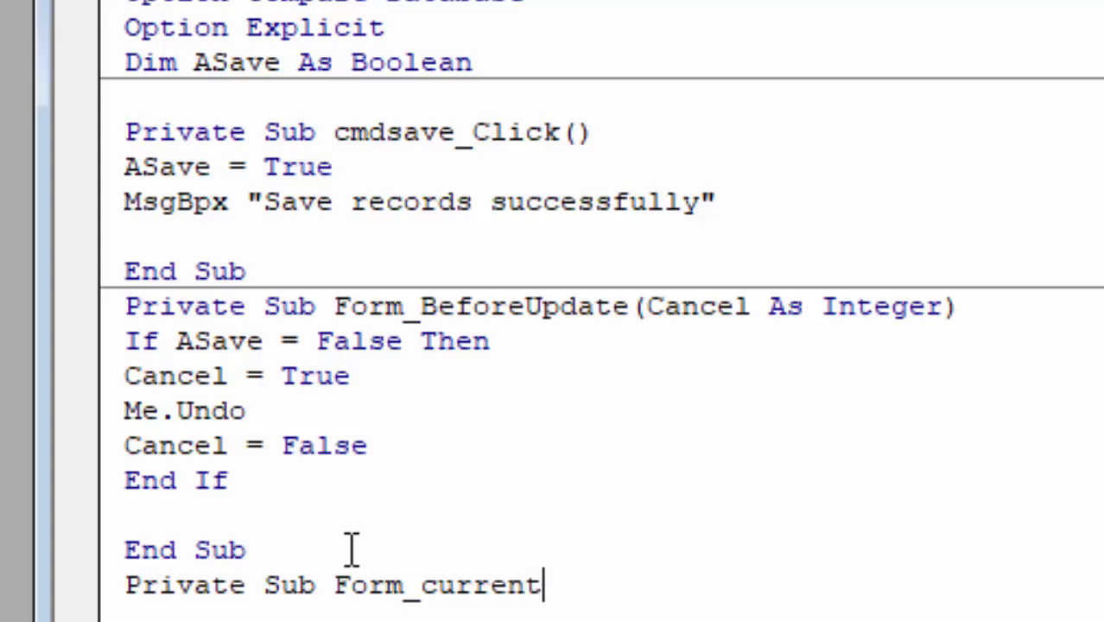
pyautogui.write('()')
pyautogui.press('Return')
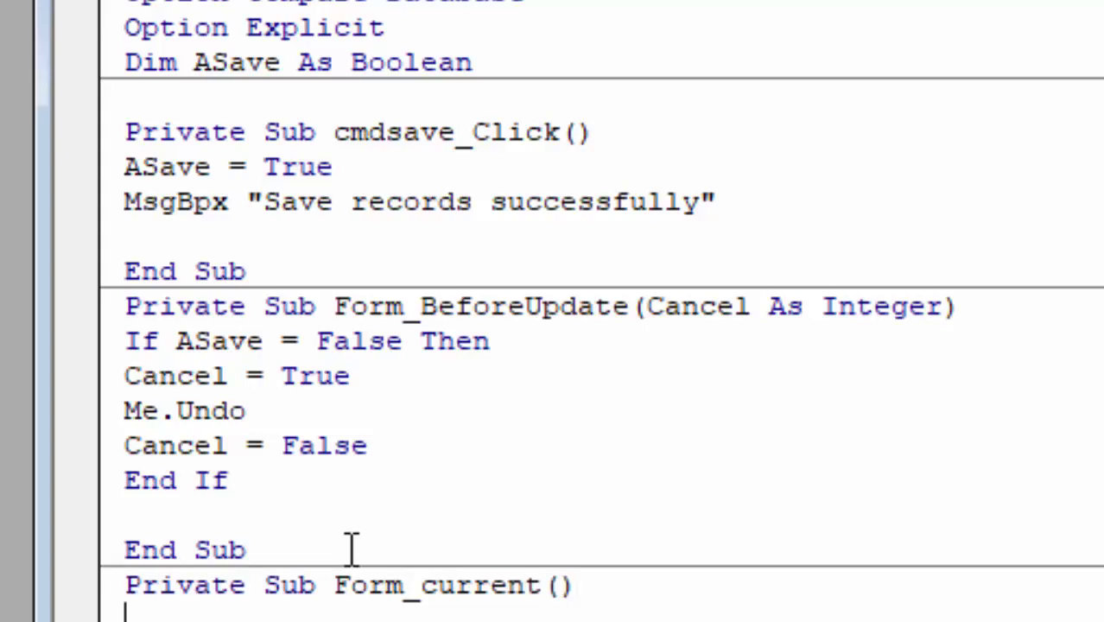
pyautogui.write('Asa')
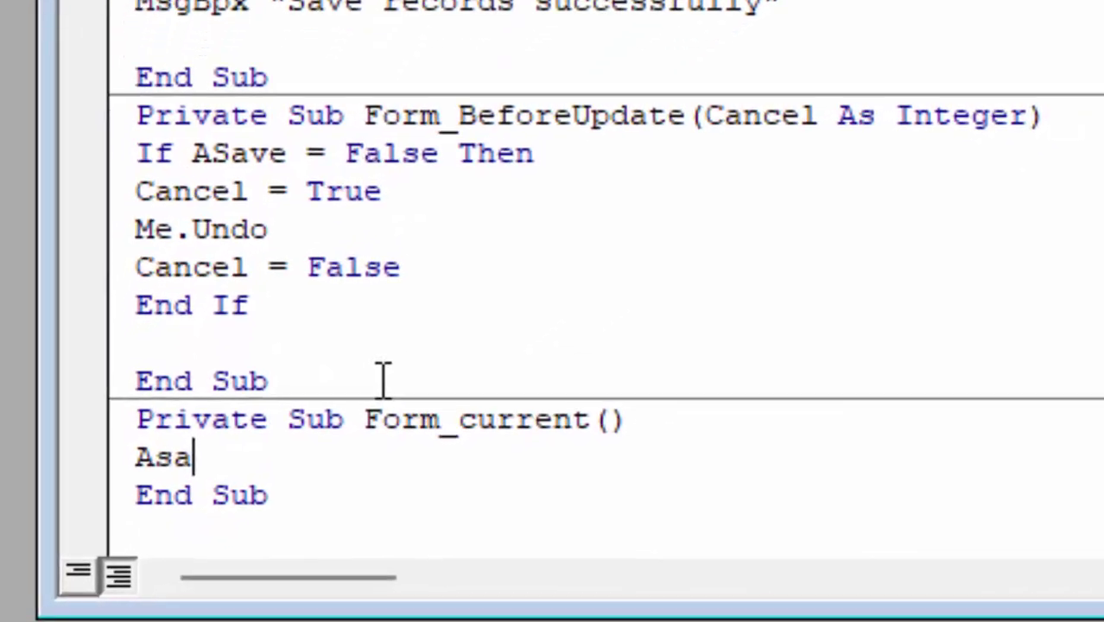
pyautogui.write('c')
pyautogui.press('BackSpace')
pyautogui.write('ve')
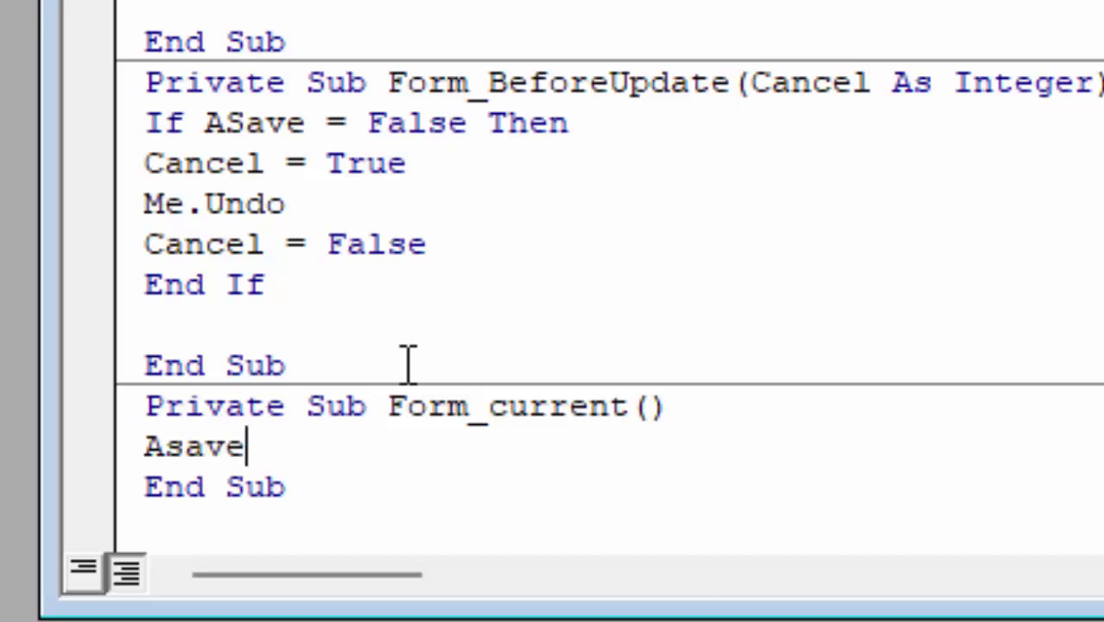
pyautogui.press('BackSpace')
pyautogui.press('BackSpace')
pyautogui.press('BackSpace')
pyautogui.press('BackSpace')
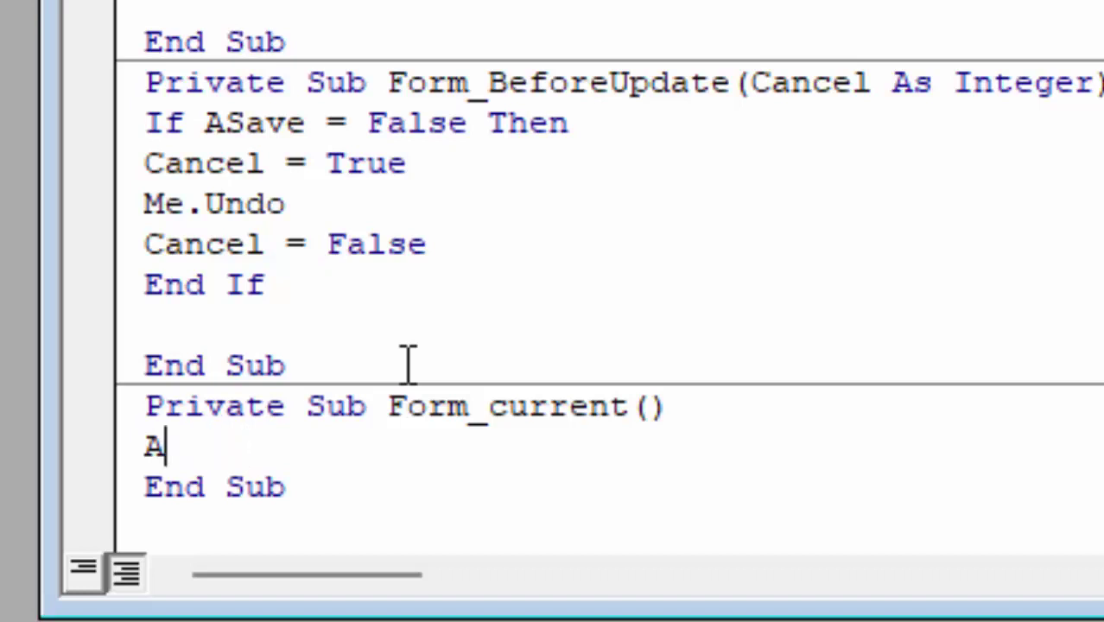
pyautogui.write('Sav')
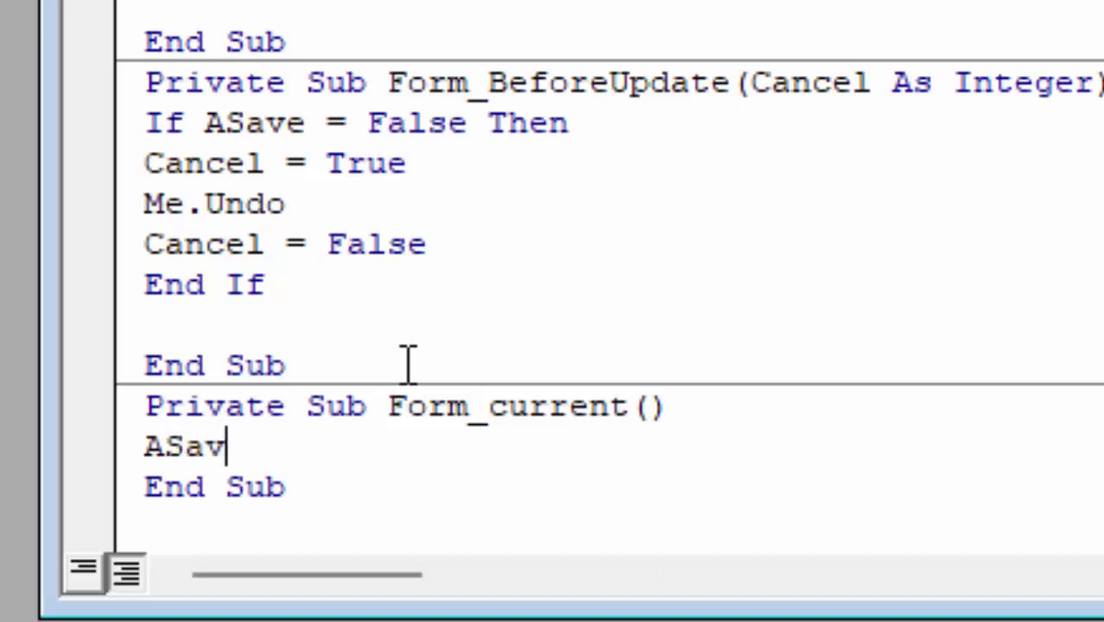
pyautogui.write('e')
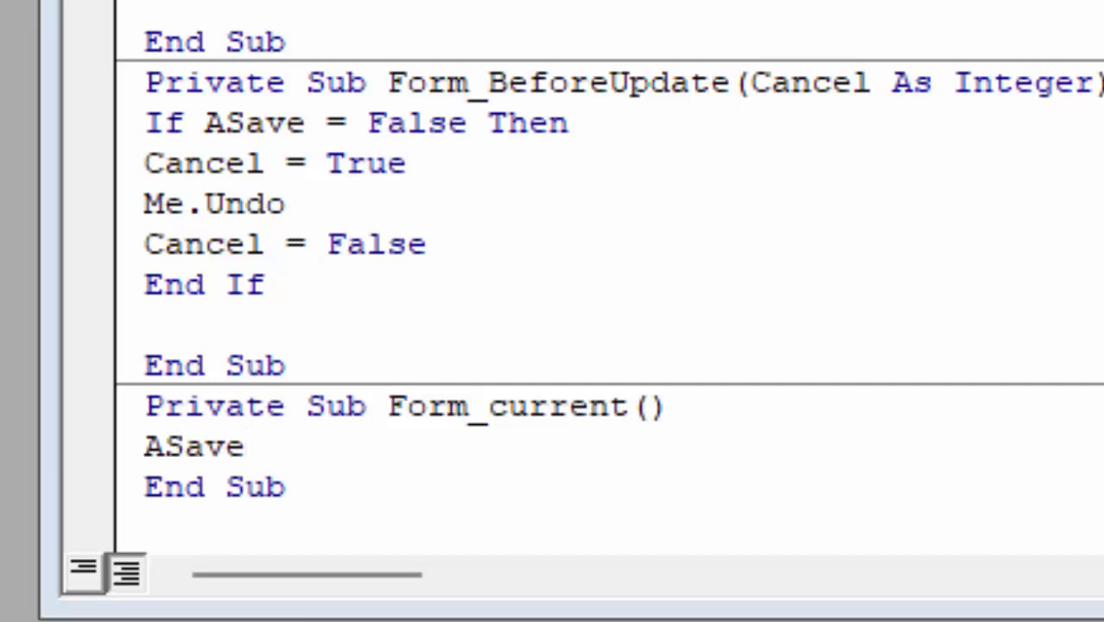
pyautogui.write(' = False')
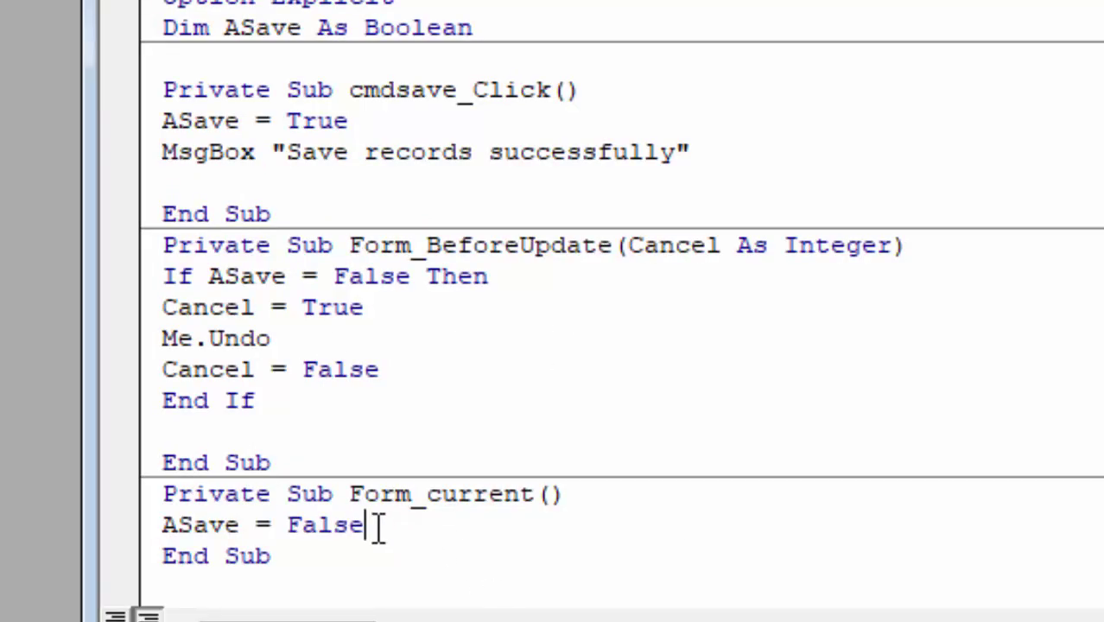
# Select the ASave = False and End Sub lines, then the corrected MsgBox word.
pyautogui.moveTo(378, 525); pyautogui.dragTo(163, 525)
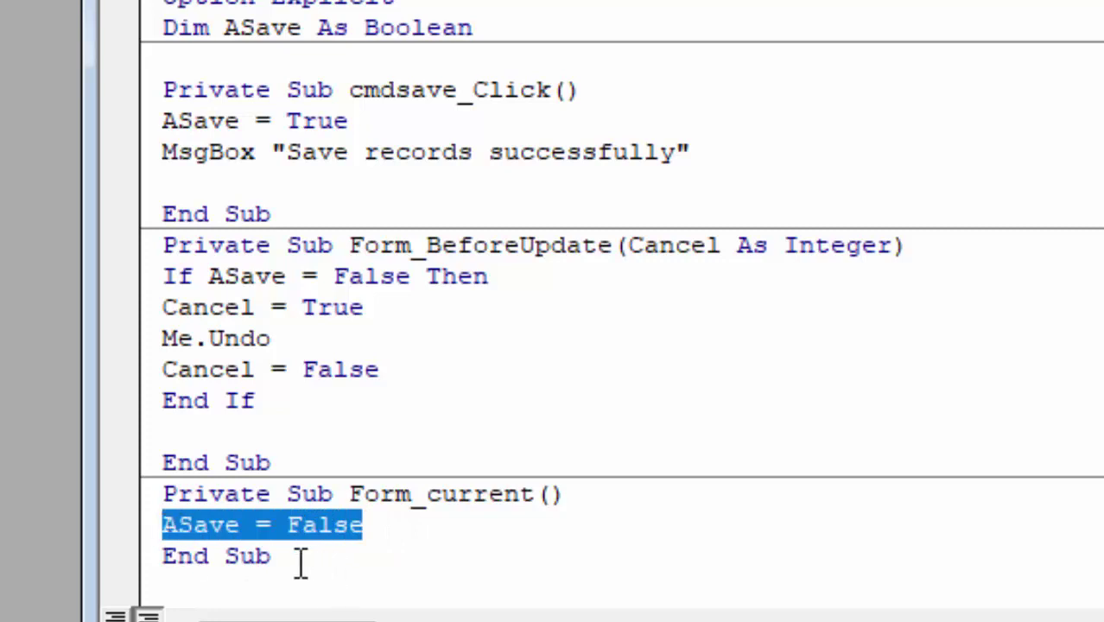
pyautogui.moveTo(301, 560); pyautogui.dragTo(143, 557)
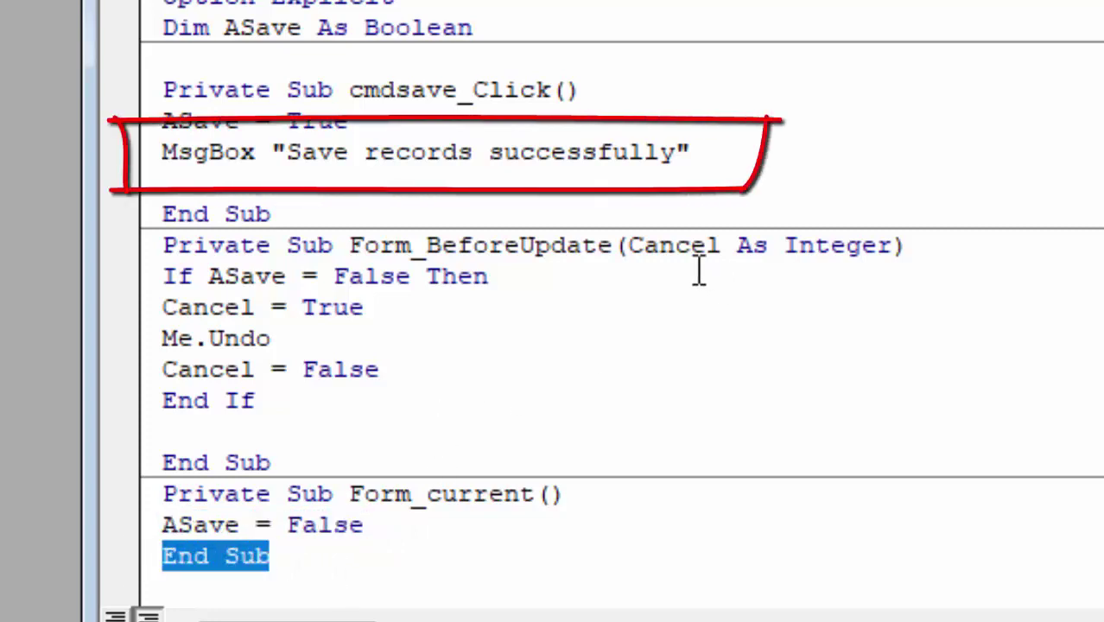
pyautogui.click(256, 161)
pyautogui.moveTo(256, 161); pyautogui.dragTo(155, 161)
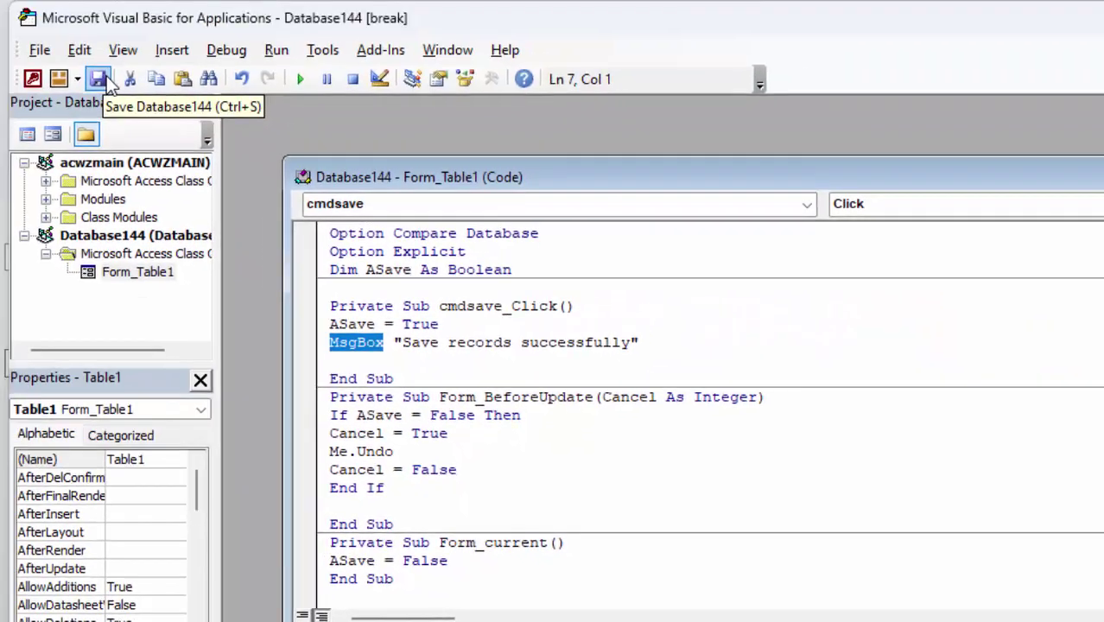
# Save the database with the new code and switch the Table1 form to Form view.
pyautogui.click(101, 79)
pyautogui.hotkey('alt', 'F11')
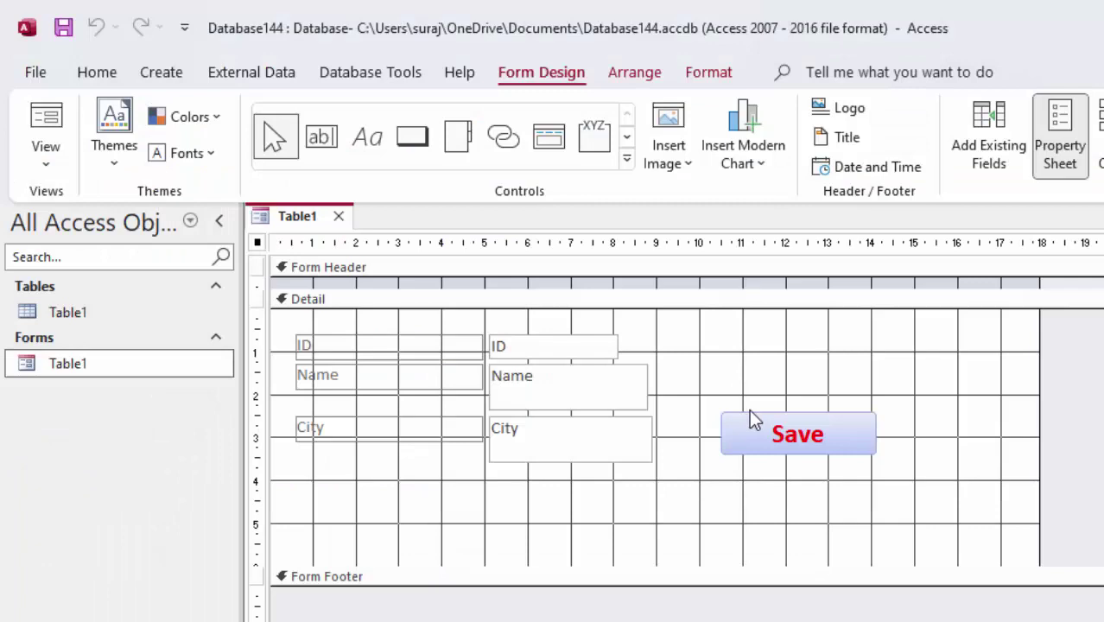
pyautogui.click(59, 126)
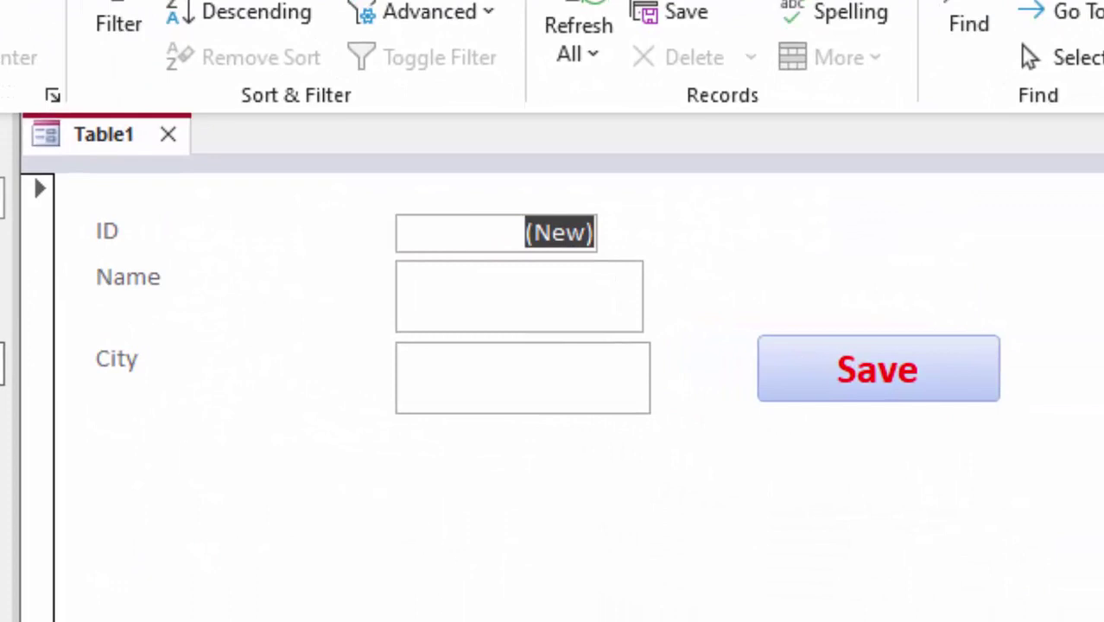
# Page through records 1–6 and on to a blank new record.
pyautogui.press('pageup')
pyautogui.press('pageup')
pyautogui.press('pageup')
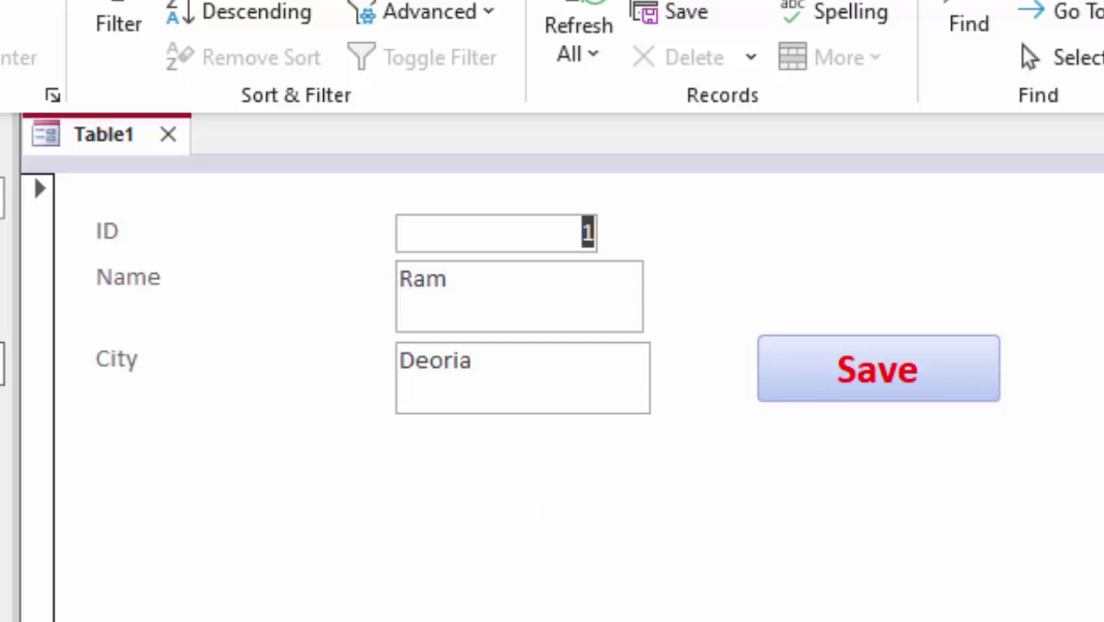
pyautogui.press('pagedown')
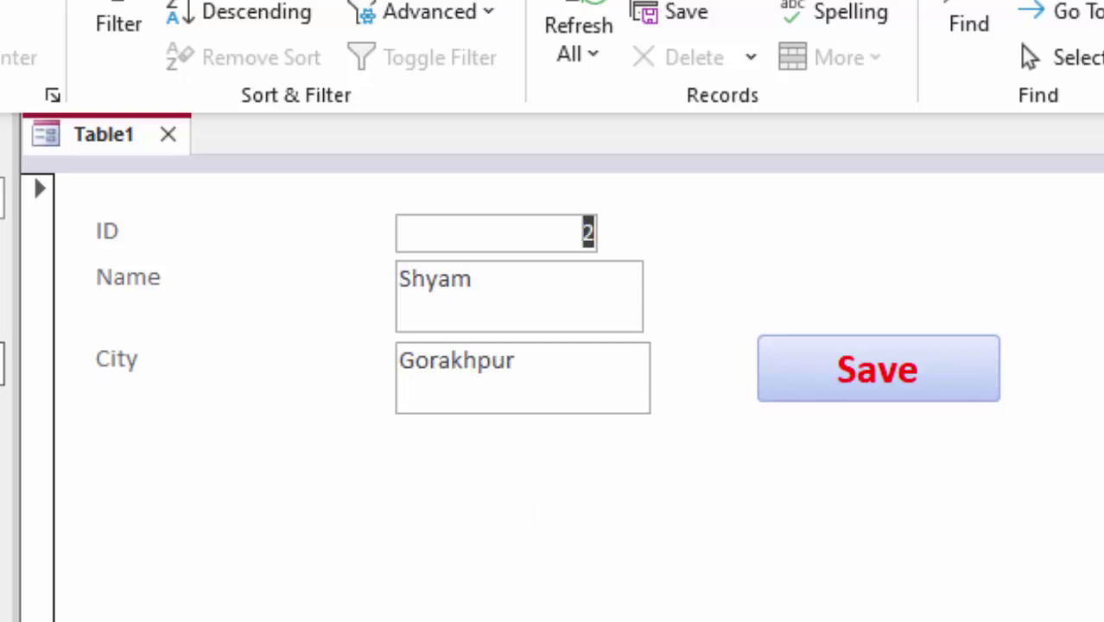
pyautogui.press('pagedown')
pyautogui.press('pagedown')
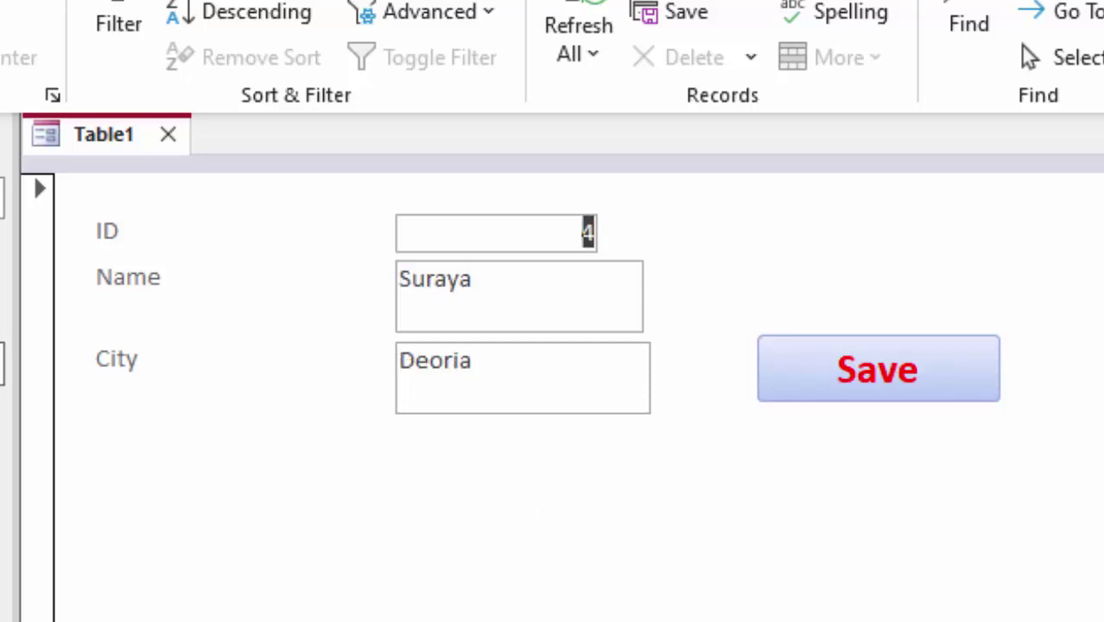
pyautogui.press('pagedown')
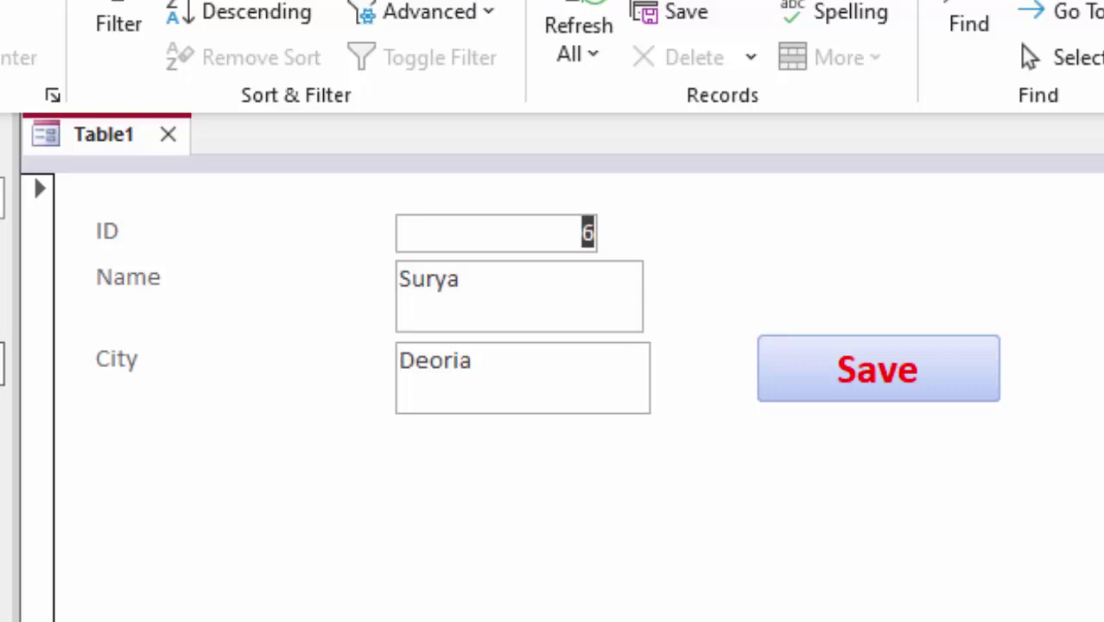
pyautogui.press('pagedown')
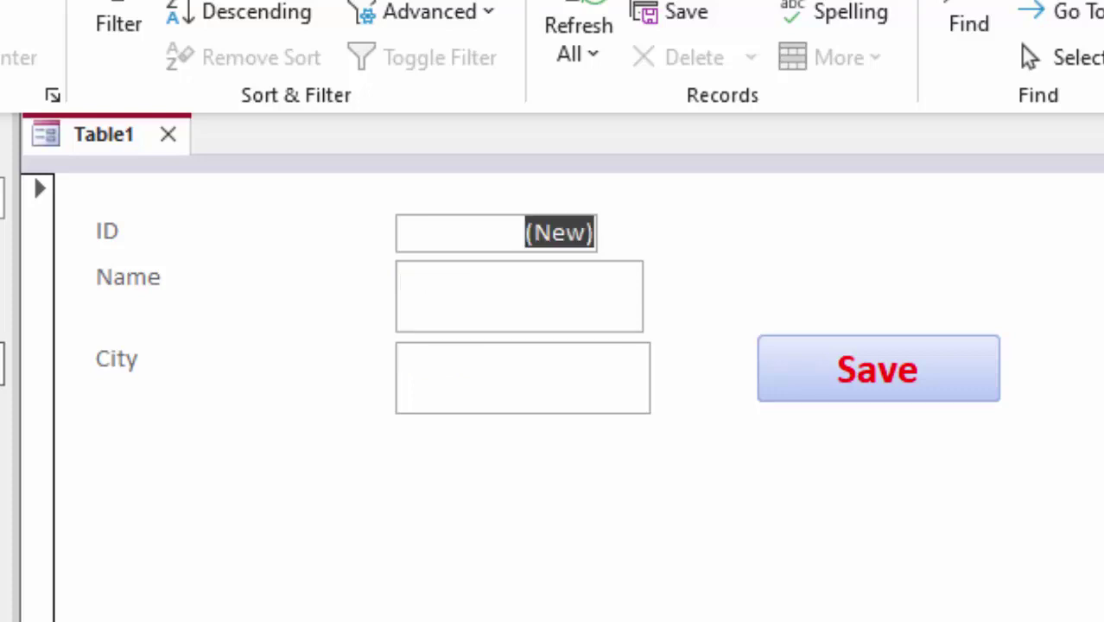
pyautogui.press('pageup')
pyautogui.press('pageup')
pyautogui.press('pageup')
pyautogui.press('pageup')
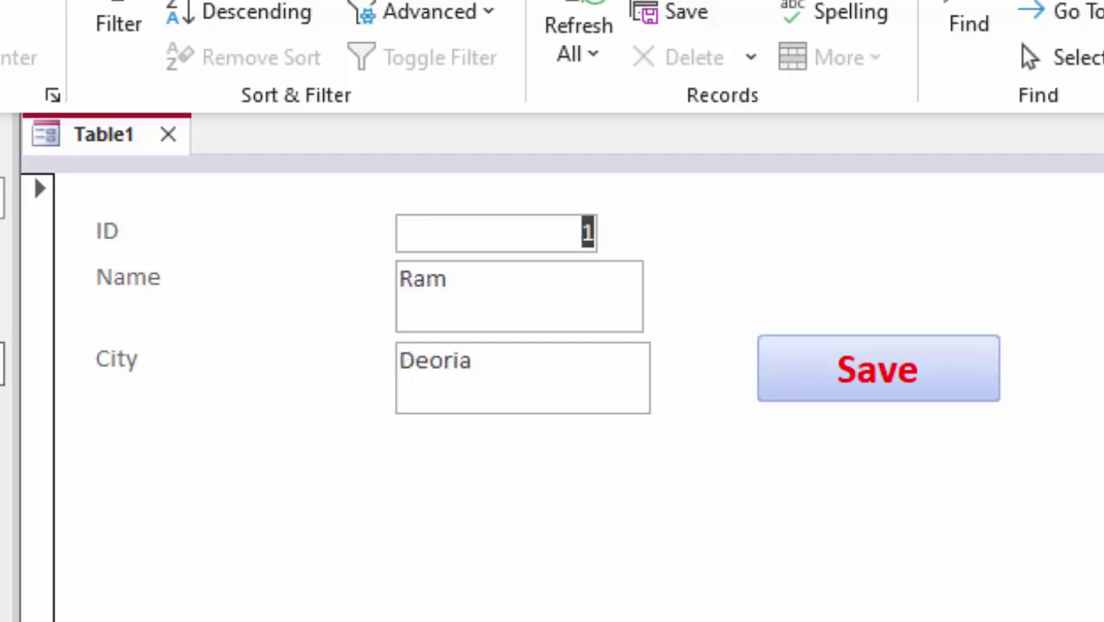
pyautogui.press('pagedown')
pyautogui.press('pagedown')
pyautogui.press('pagedown')
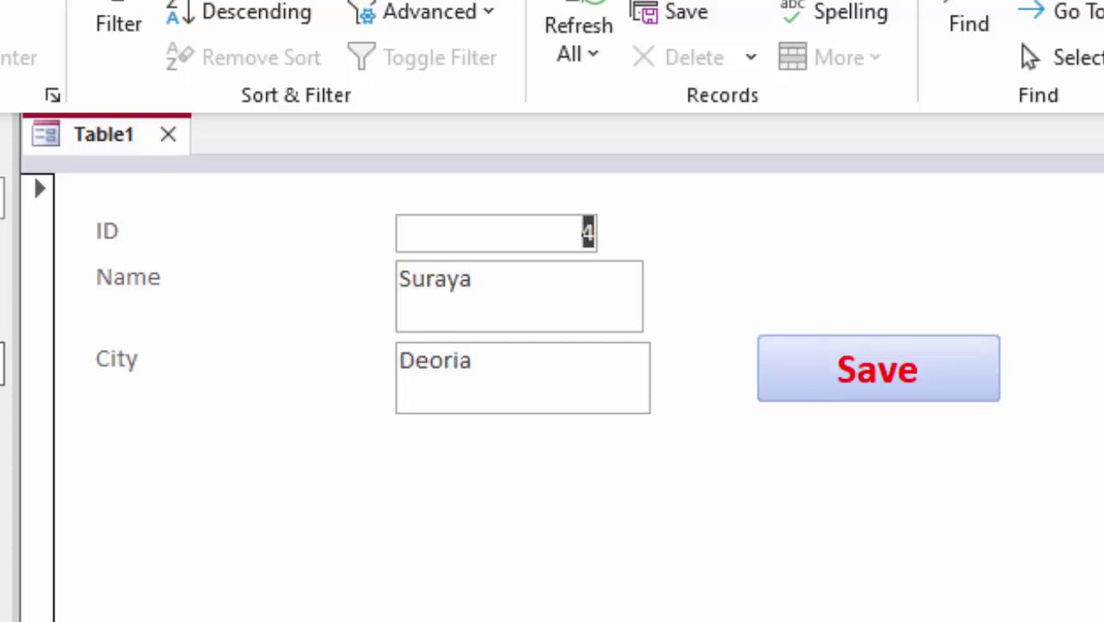
pyautogui.press('pagedown')
pyautogui.press('pagedown')
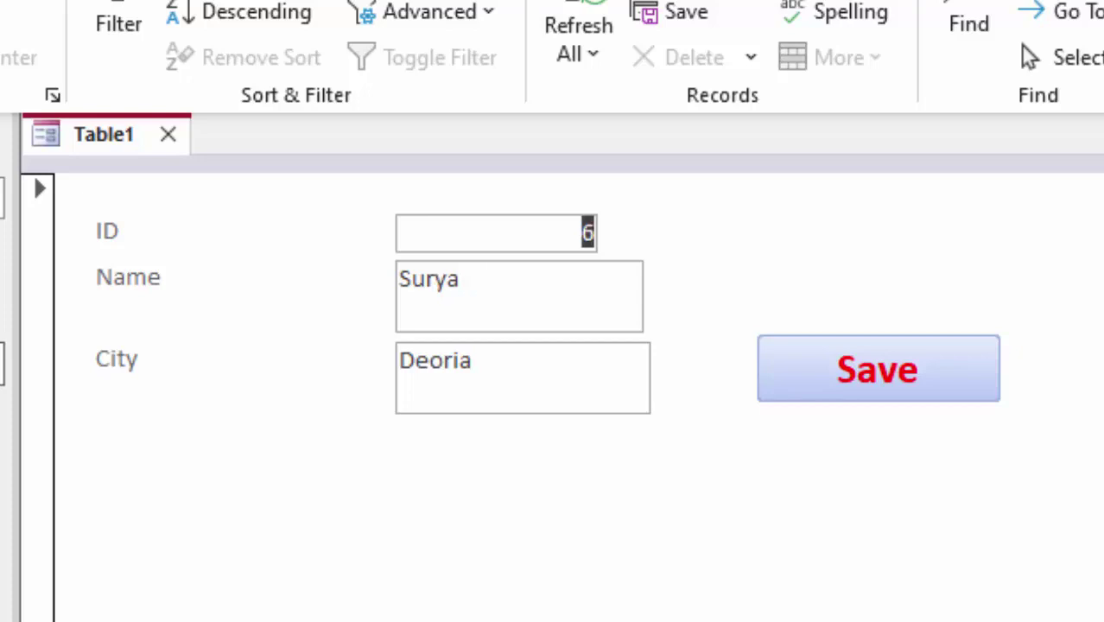
pyautogui.press('pagedown')
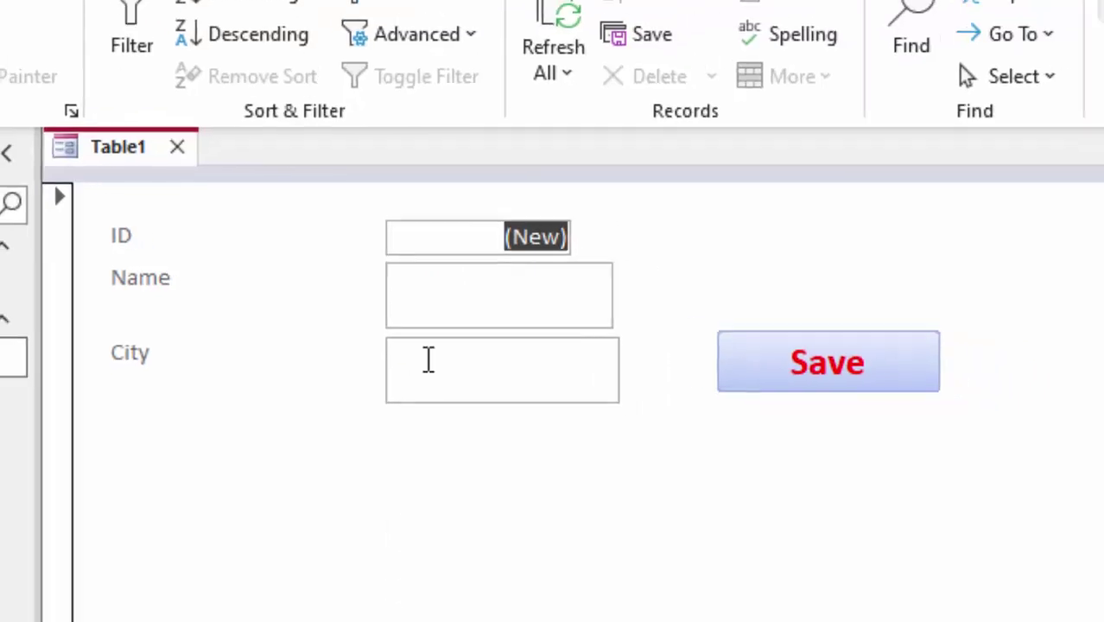
# Enter a name and the city Deoria into new record ID 7 without saving it.
pyautogui.click(392, 286)
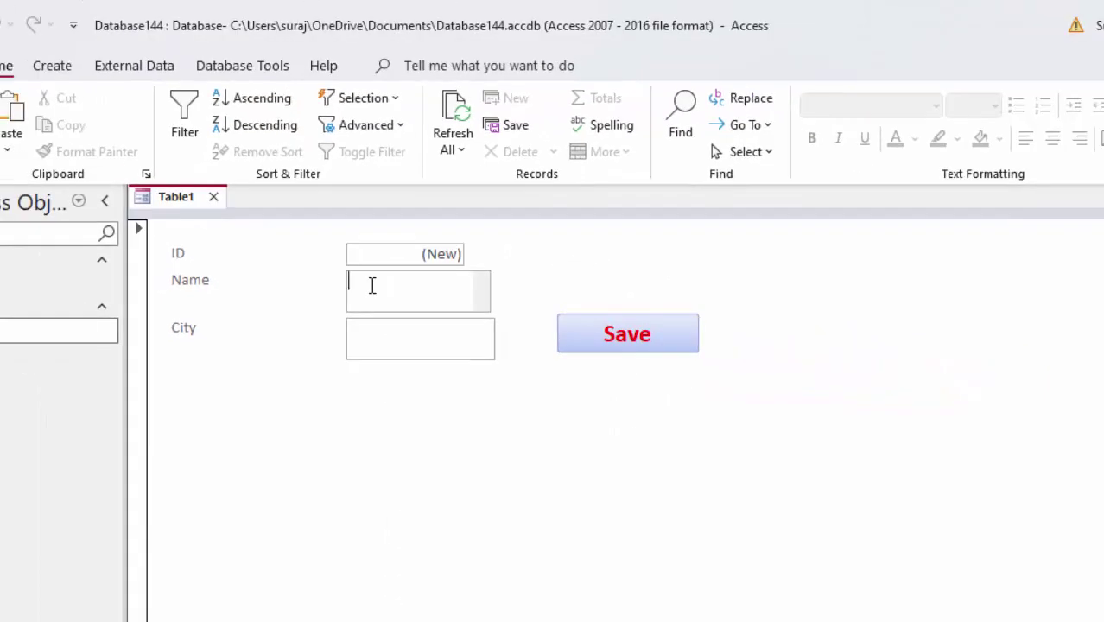
pyautogui.write('Rites')
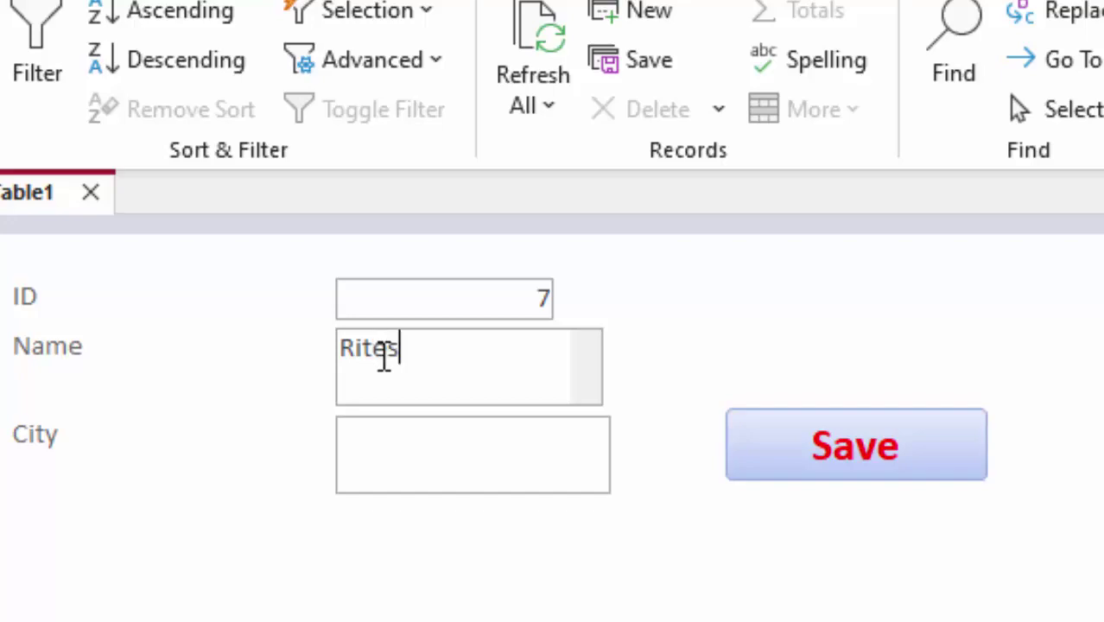
pyautogui.write('h')
pyautogui.press('Tab')
pyautogui.write('De')
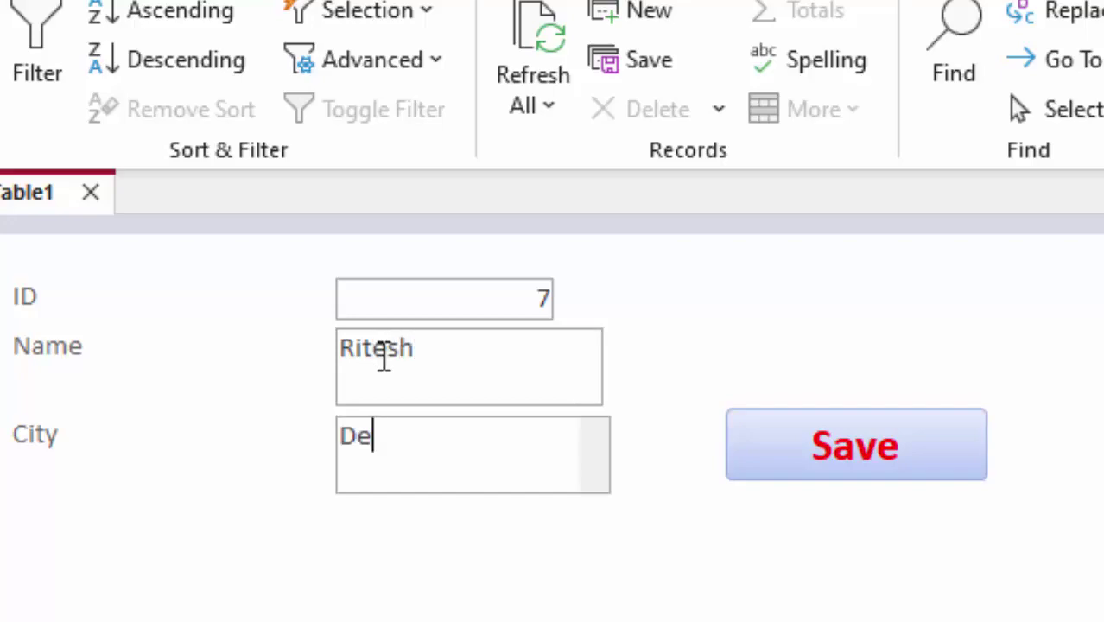
pyautogui.write('oria')
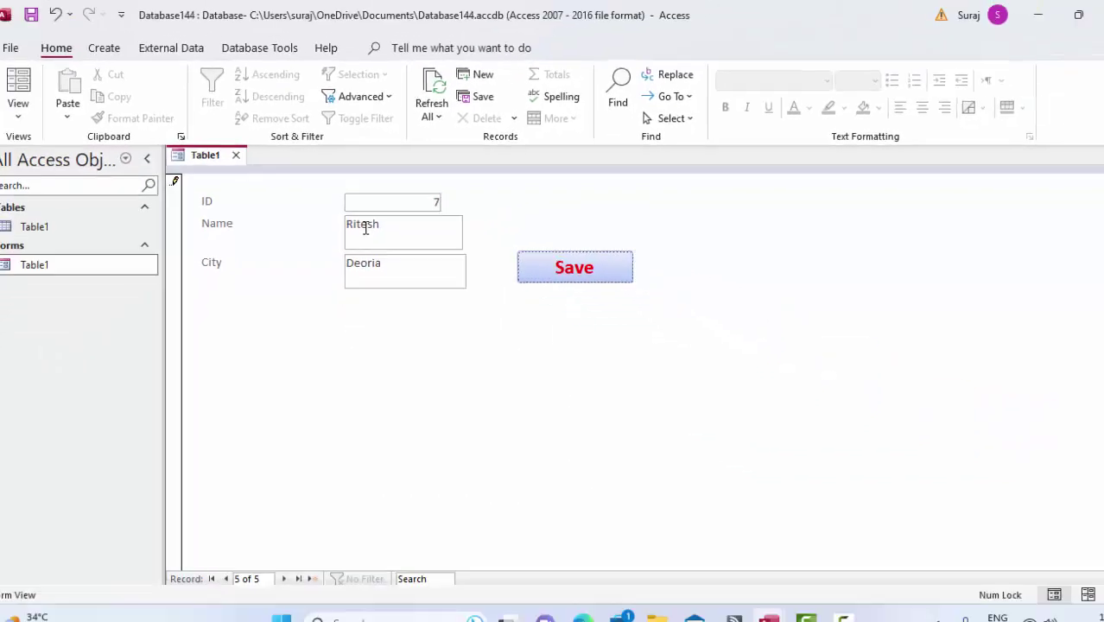
pyautogui.click(552, 259)
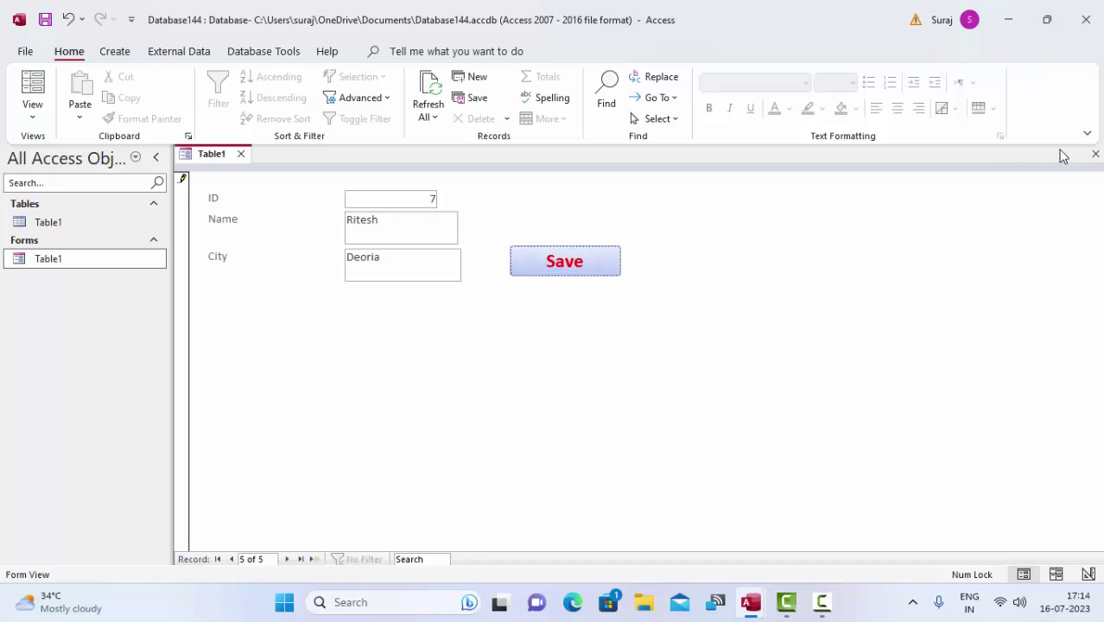
# Close and reopen Table1, then page through the records to confirm the ID 7 entry is gone.
pyautogui.click(1093, 154)
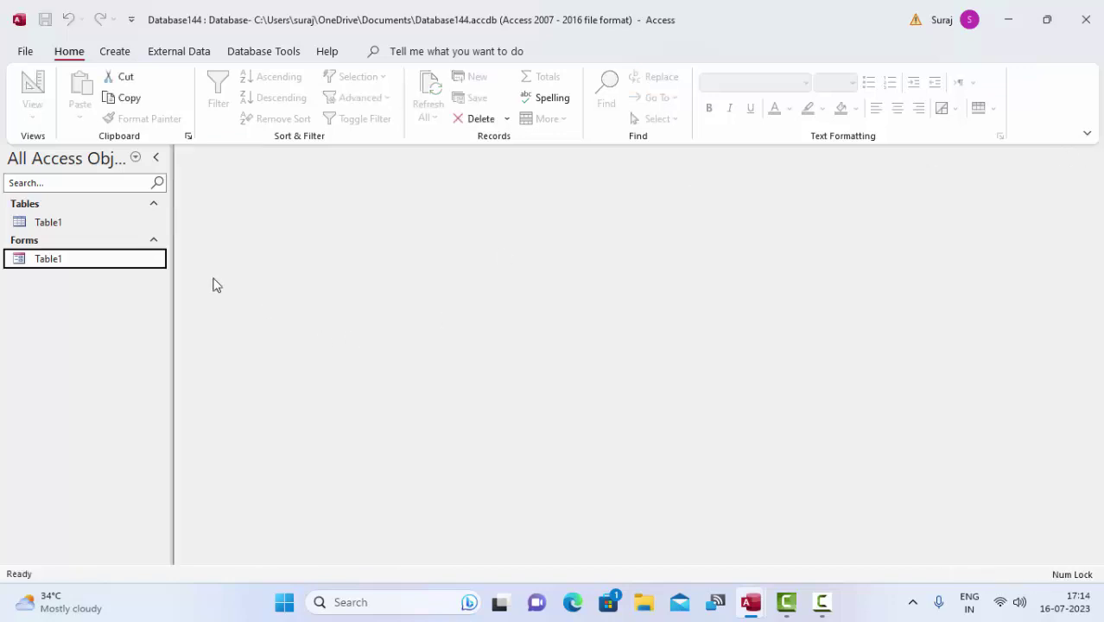
pyautogui.doubleClick(87, 285)
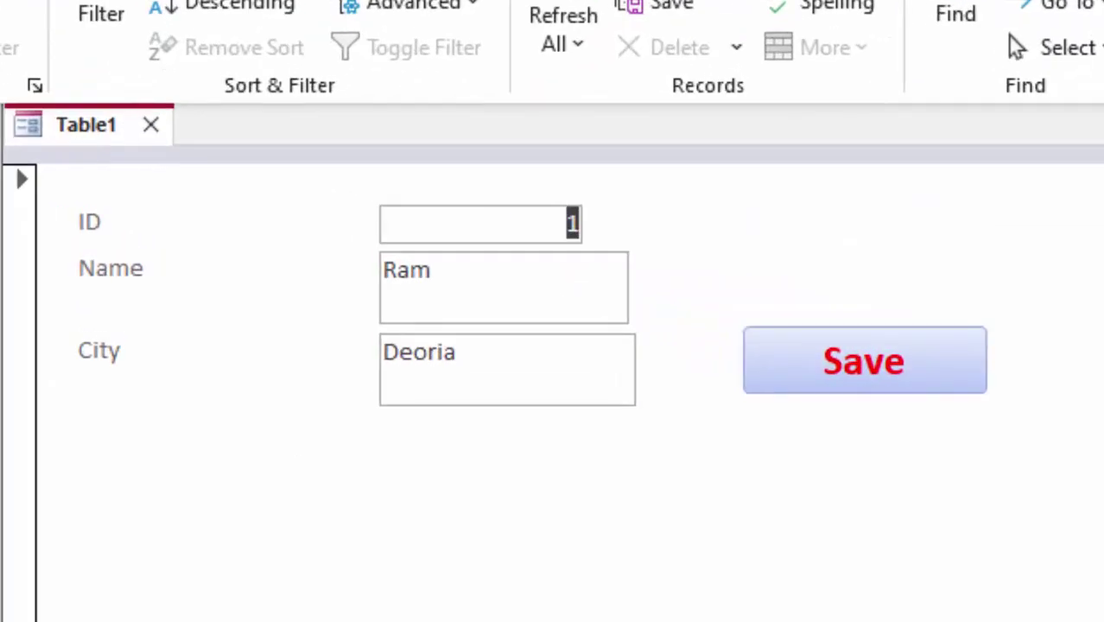
pyautogui.press('pagedown')
pyautogui.press('pagedown')
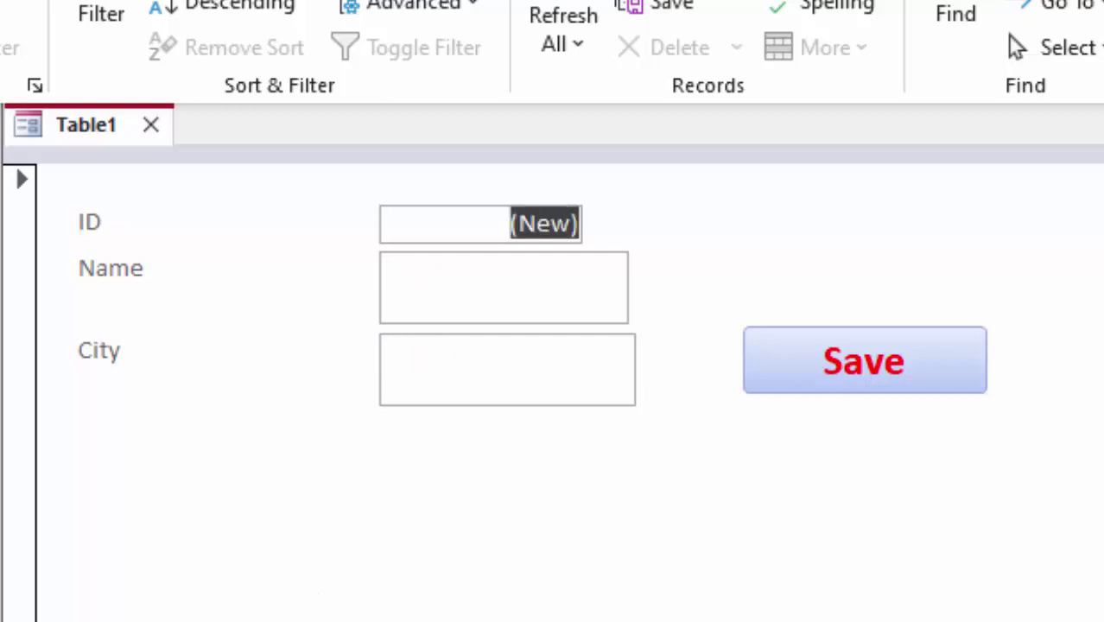
pyautogui.press('pageup')
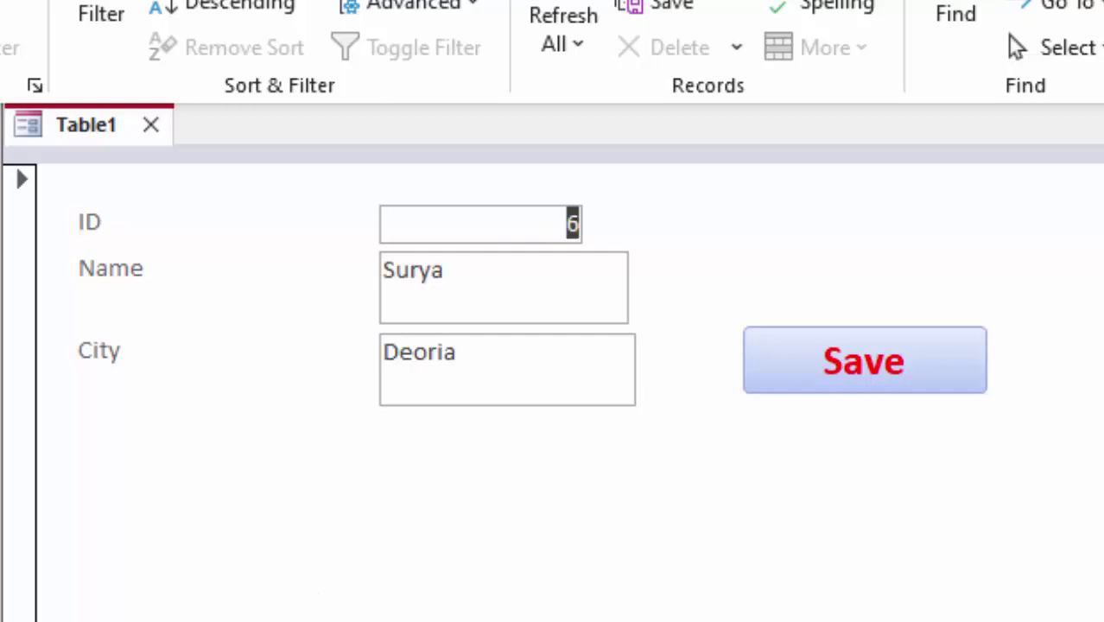
pyautogui.press('pageup')
pyautogui.press('pageup')
pyautogui.press('pageup')
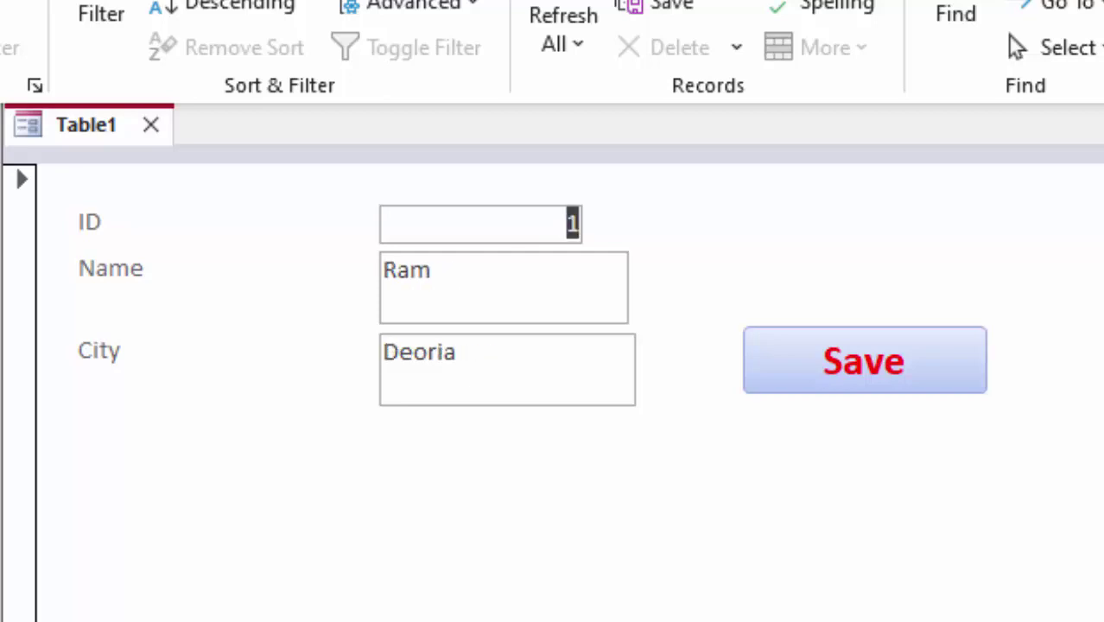
pyautogui.press('pagedown')
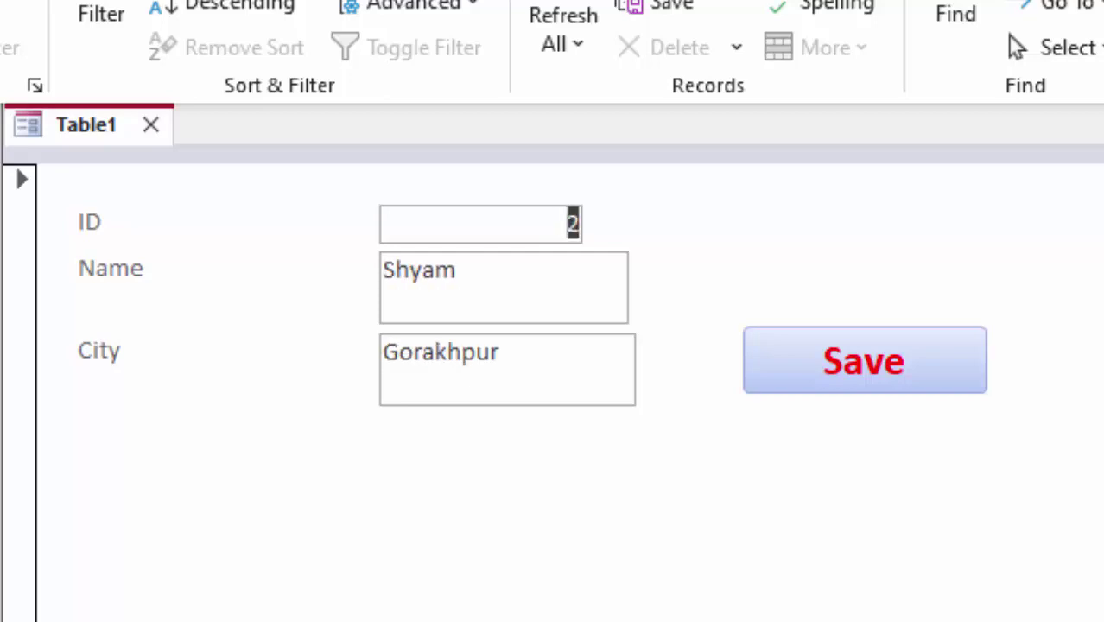
pyautogui.press('pagedown')
pyautogui.press('pagedown')
pyautogui.press('pagedown')
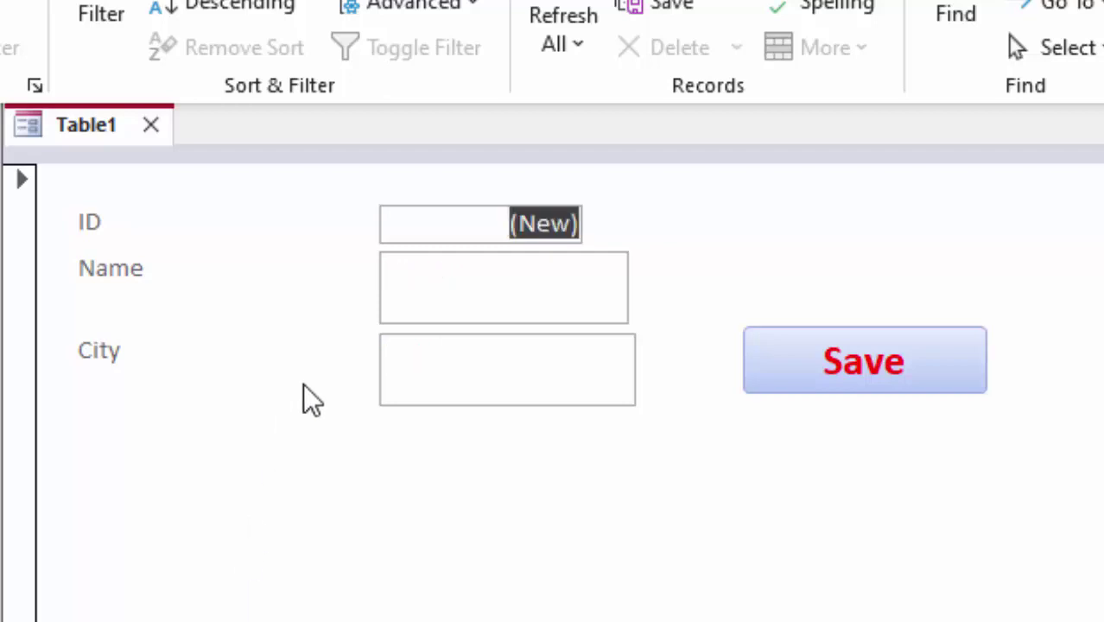
# Type a name and the city Deoria into the new record.
pyautogui.click(418, 308)
pyautogui.write('R')
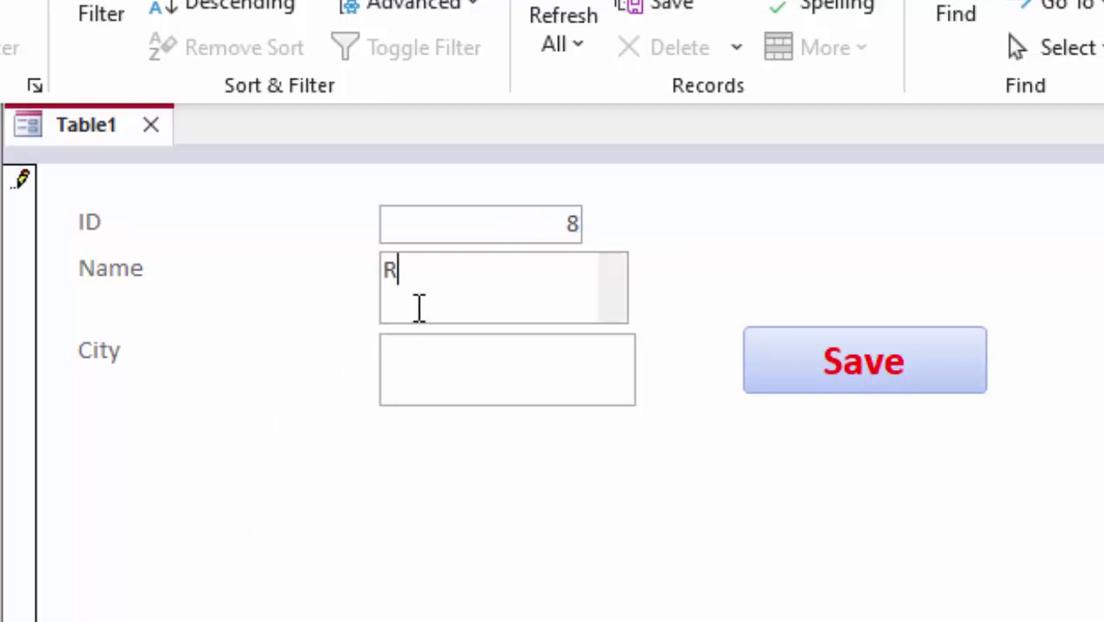
pyautogui.write('itesh')
pyautogui.press('Tab')
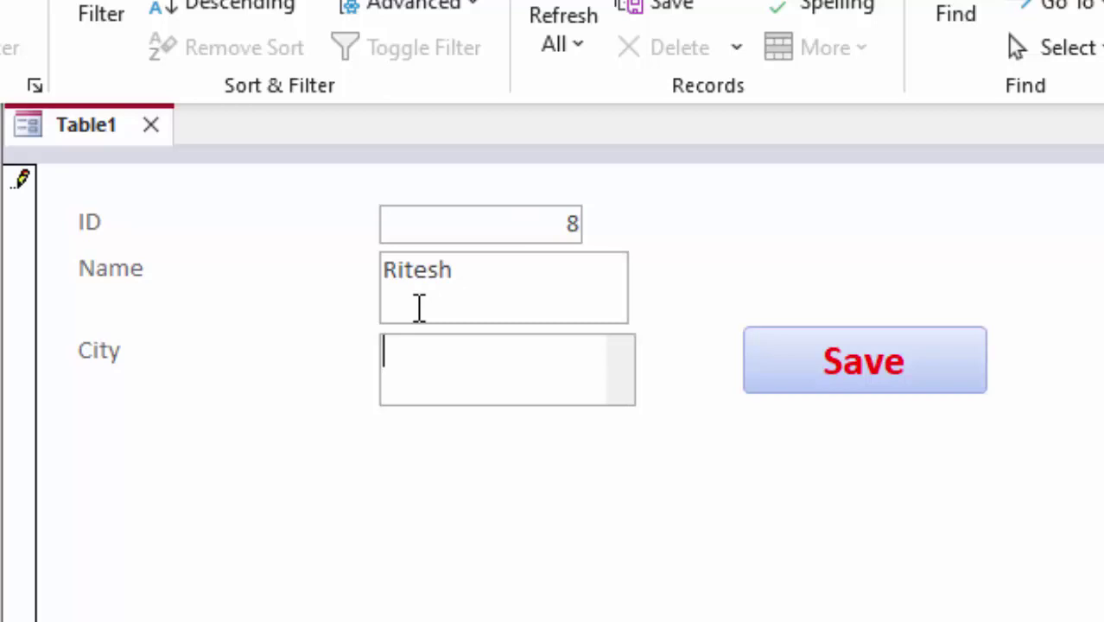
pyautogui.write('Deoria')
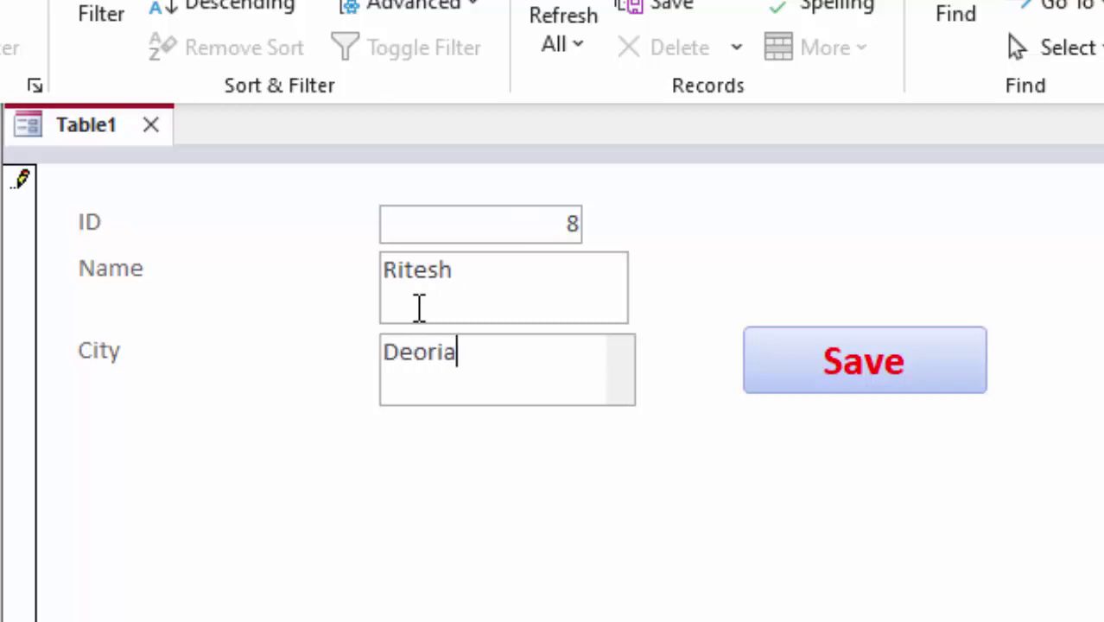
pyautogui.press('Tab')
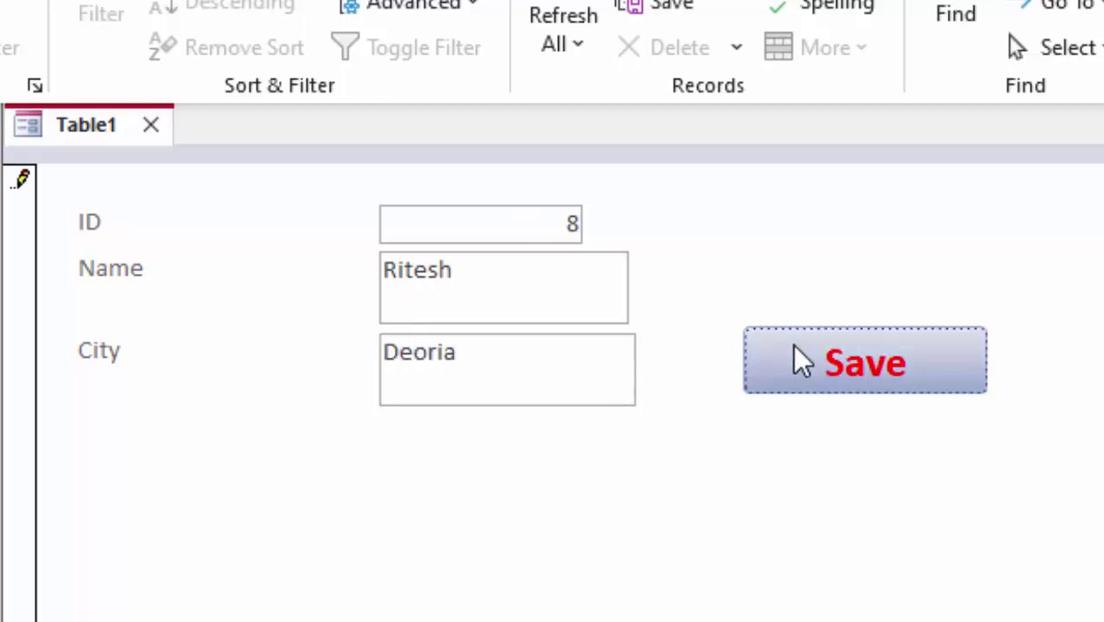
# Save the record with the form's Save button, dismiss the confirmation, and close the form.
pyautogui.click(801, 361)
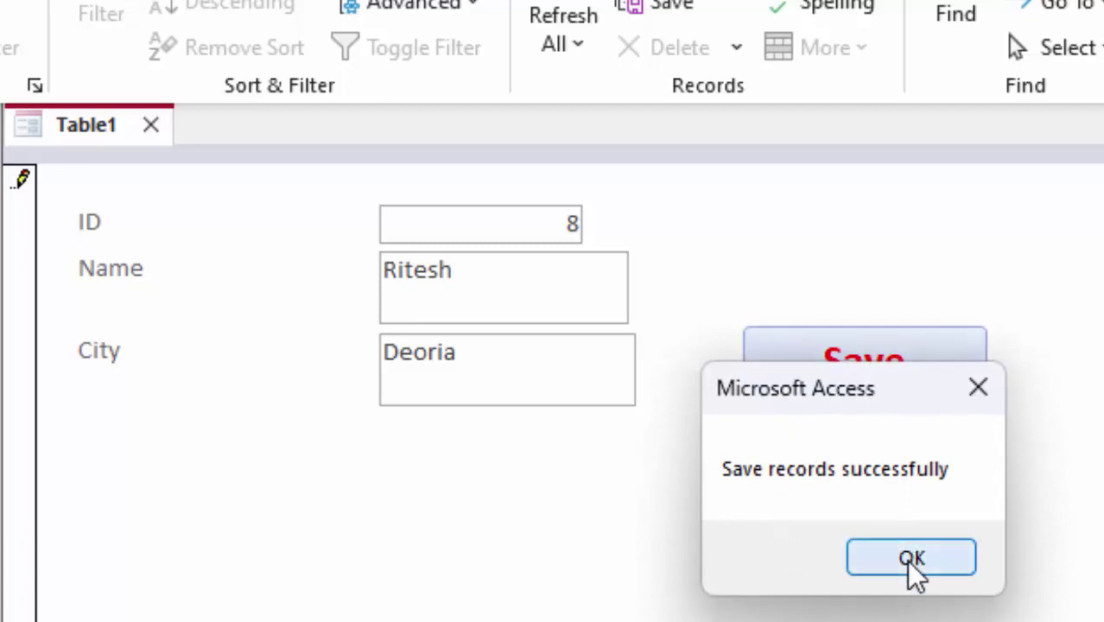
pyautogui.click(912, 560)
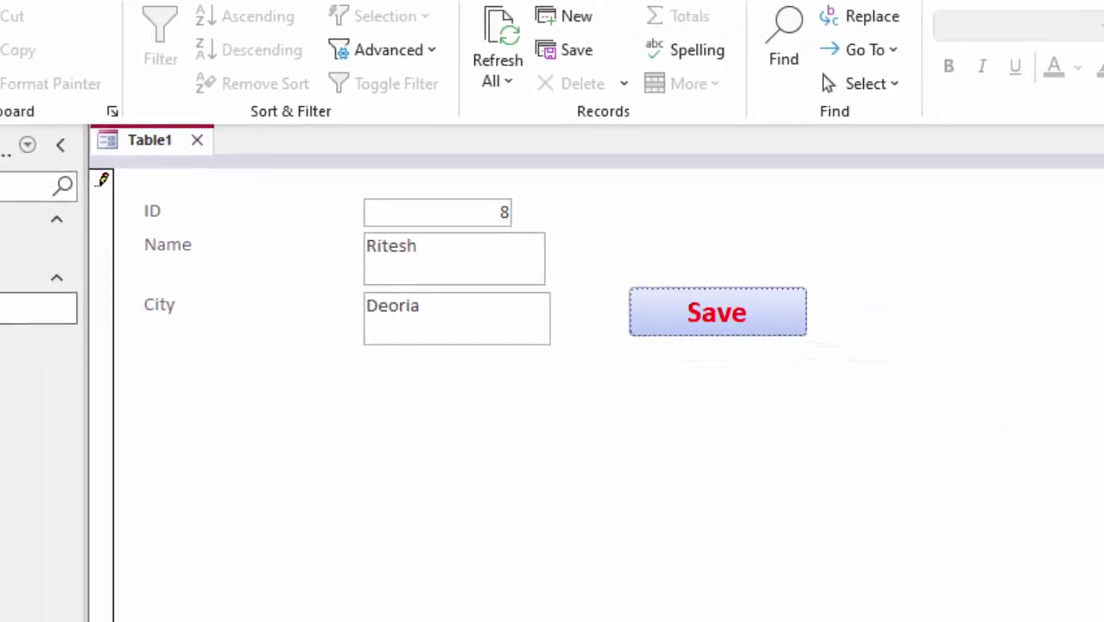
pyautogui.hotkey('ctrl', 'w')
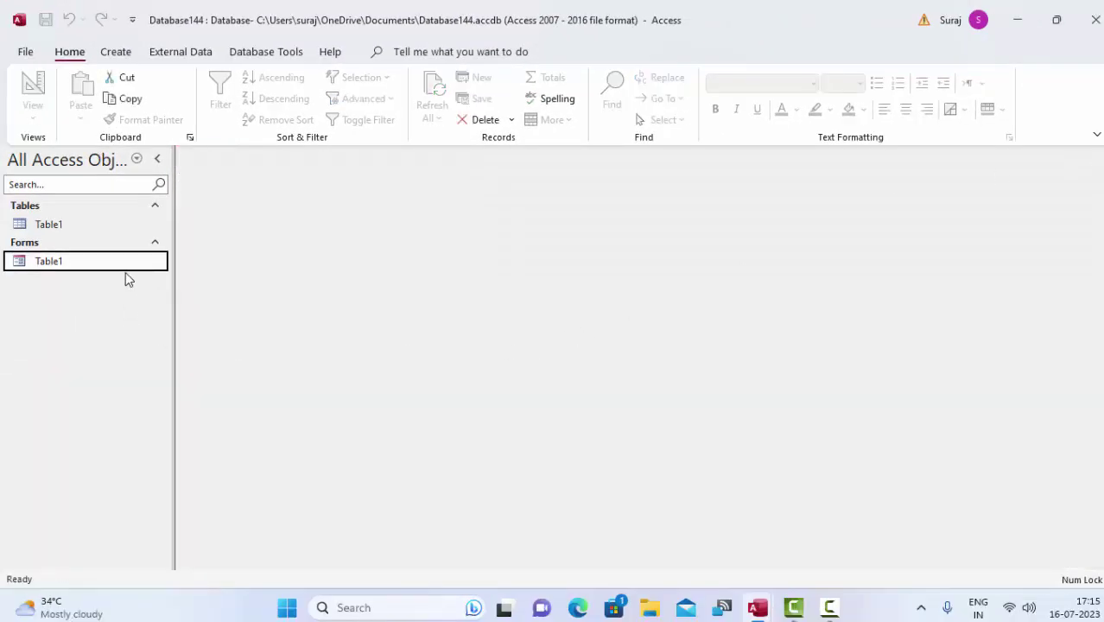
# Reopen Table1 and page forward to the saved record ID 8 with city Deoria.
pyautogui.doubleClick(138, 264)
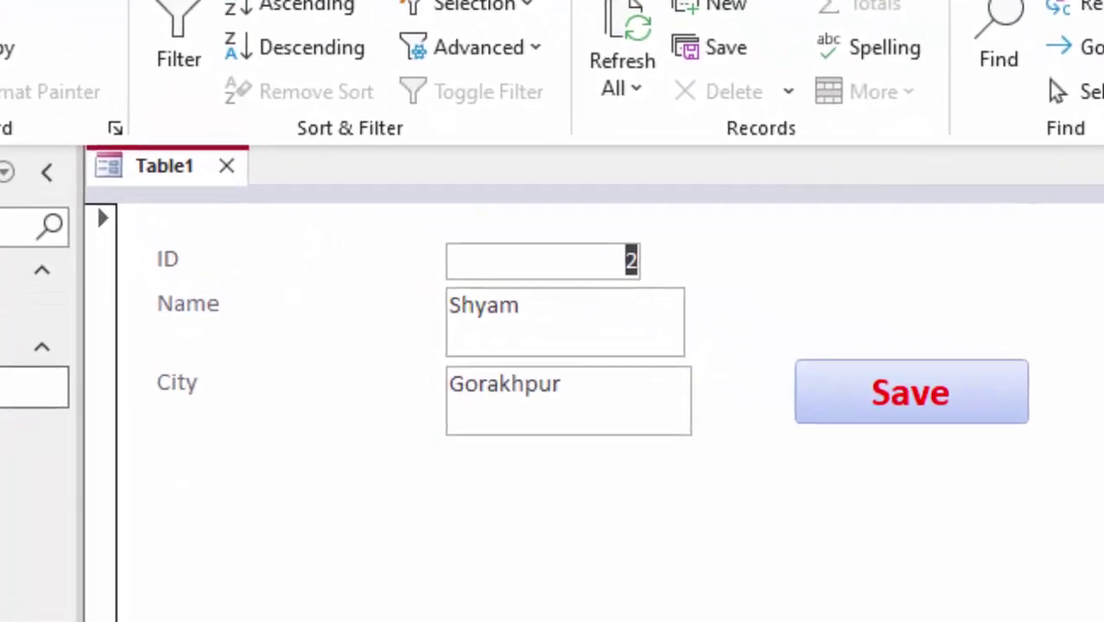
pyautogui.press('pagedown')
pyautogui.press('pagedown')
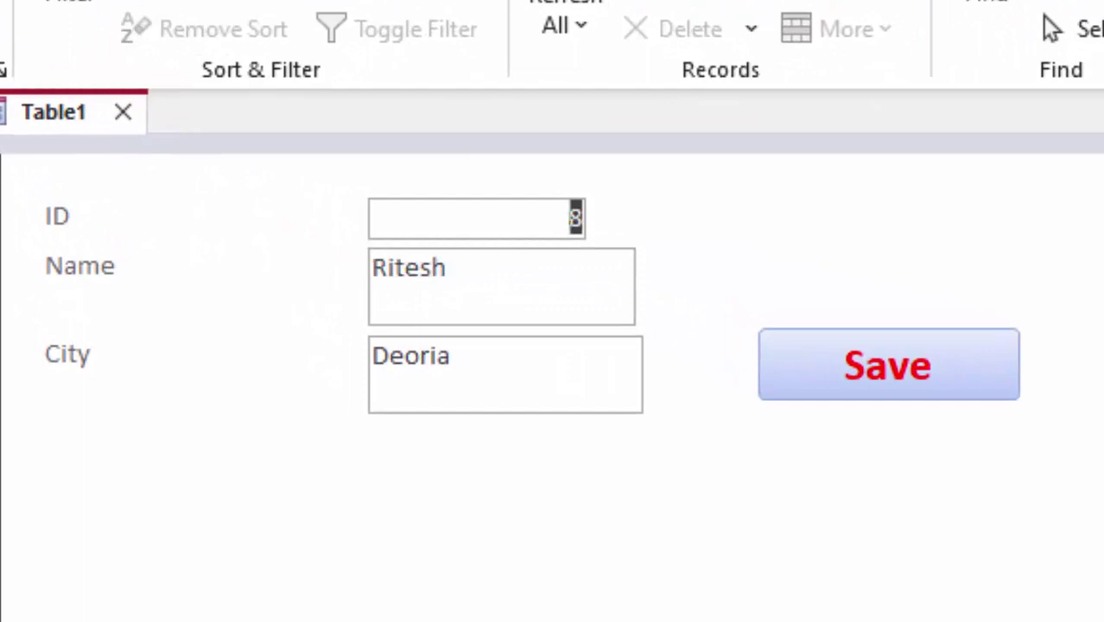